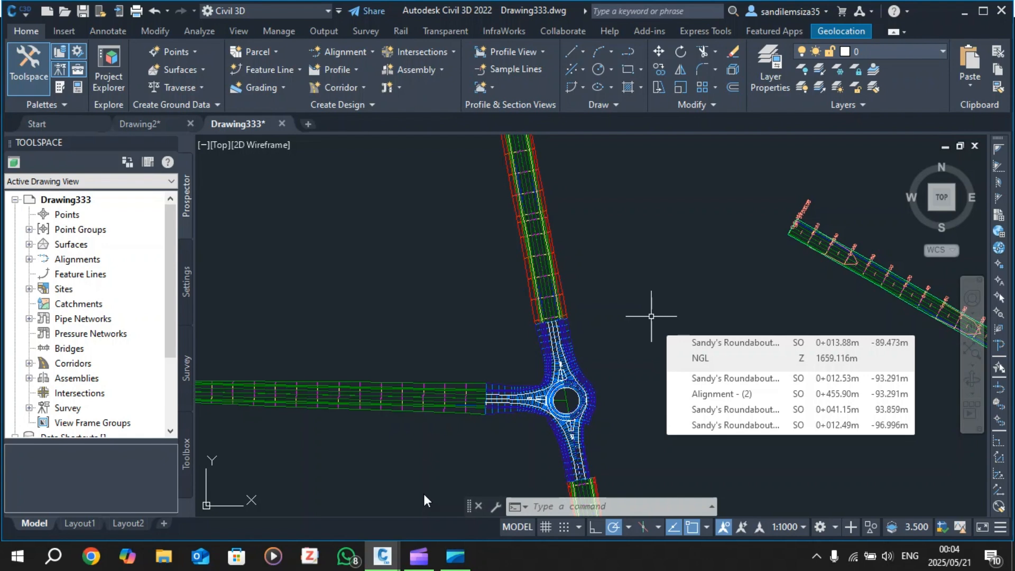
Examine the main road corridor, the roundabout, the crossing road and the separate road alignment in plan view.
key(ctrl+s)
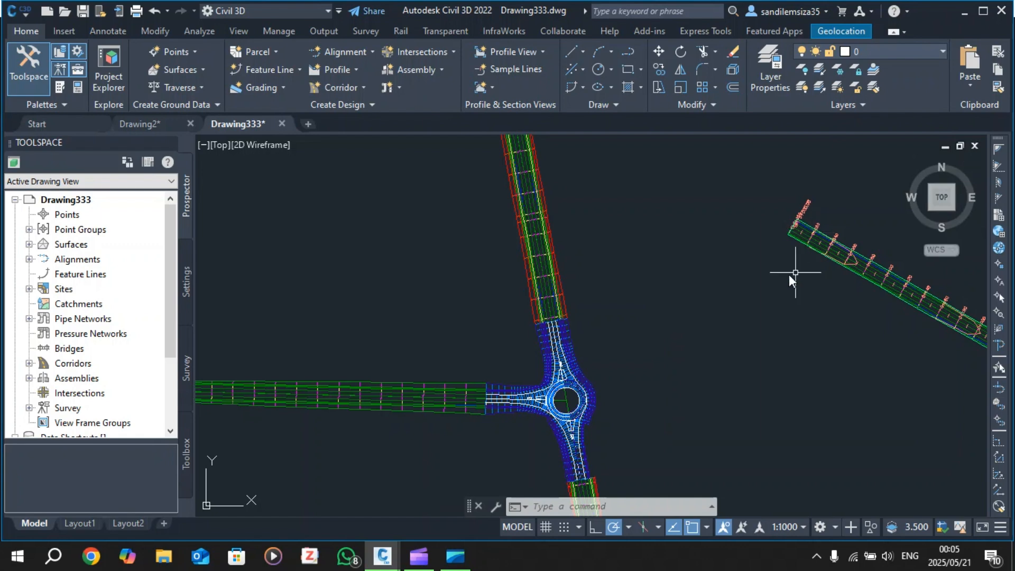
scroll(826, 206, up, 5)
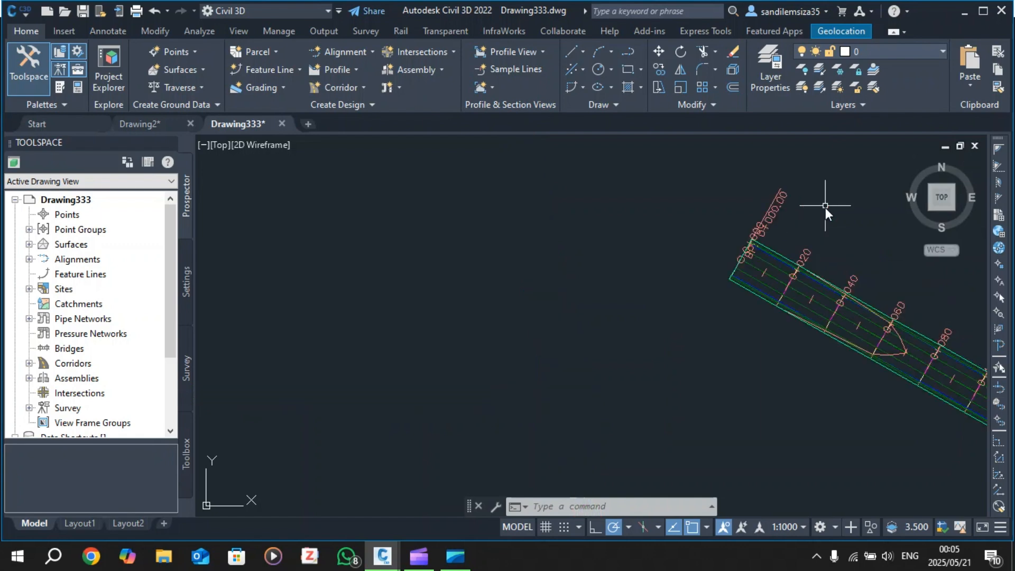
scroll(791, 233, down, 6)
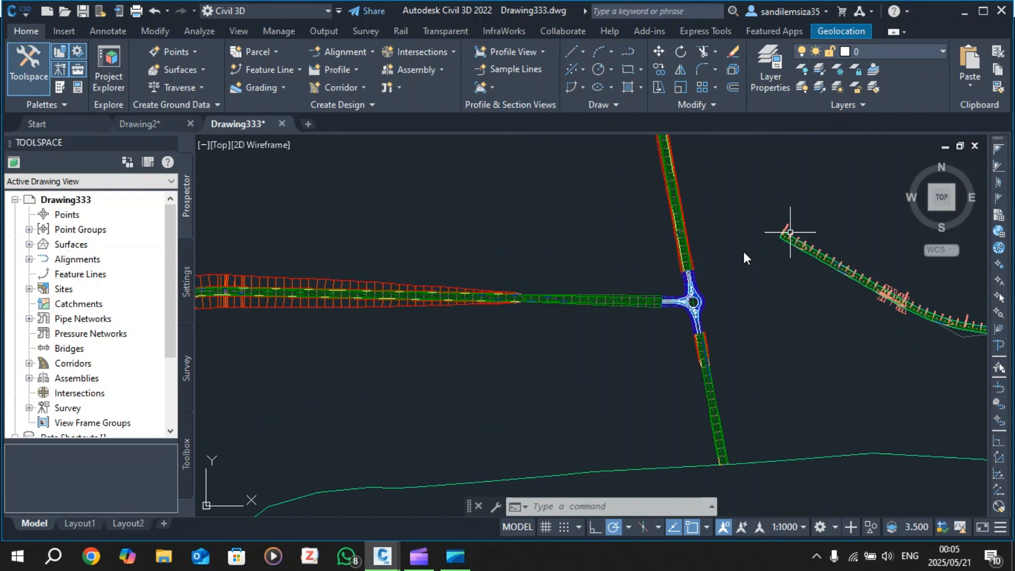
scroll(791, 232, up, 2)
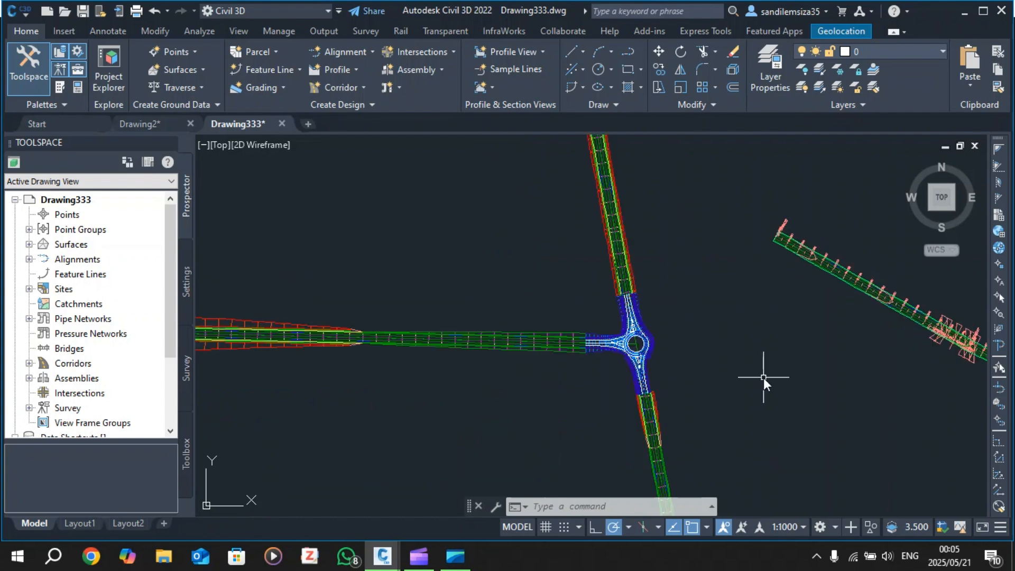
mouse_move(764, 377)
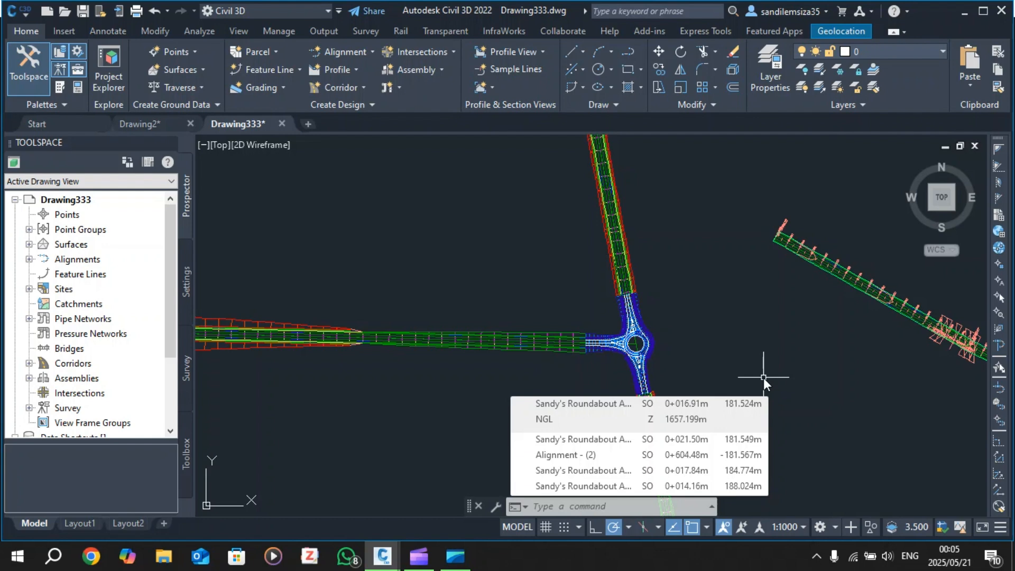
scroll(562, 240, down, 6)
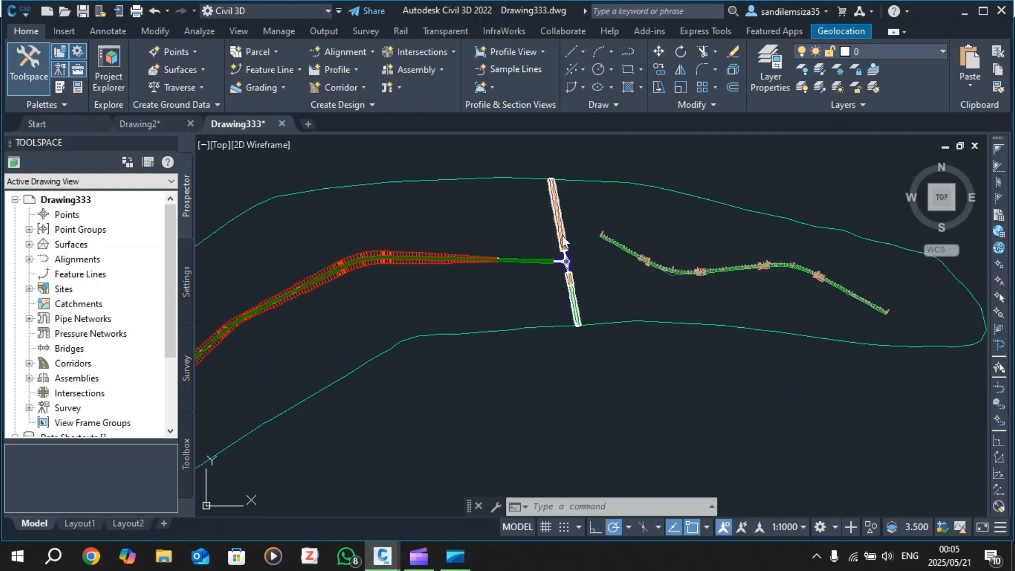
scroll(563, 235, down, 3)
scroll(445, 279, up, 2)
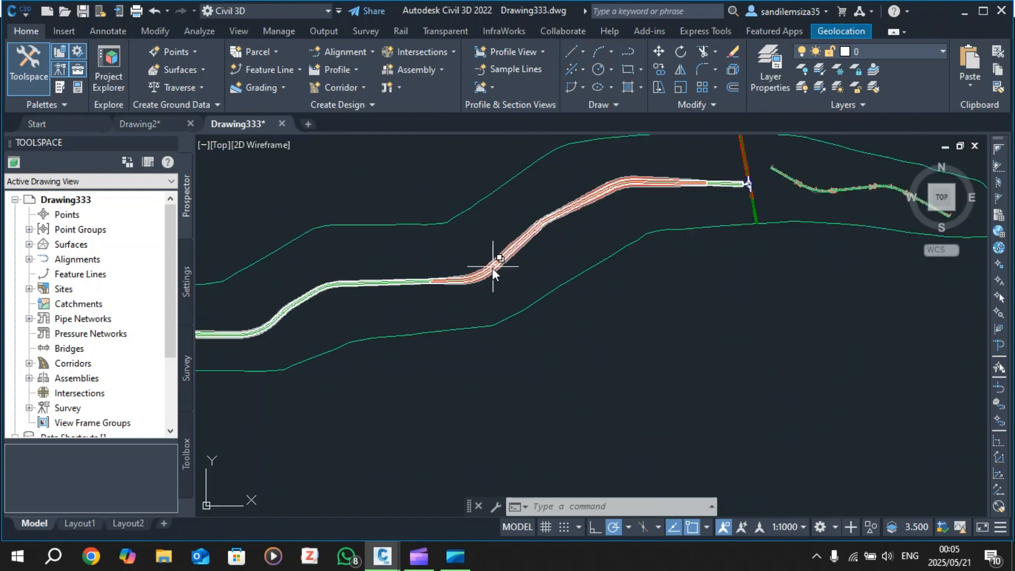
scroll(493, 268, down, 1)
scroll(410, 290, up, 3)
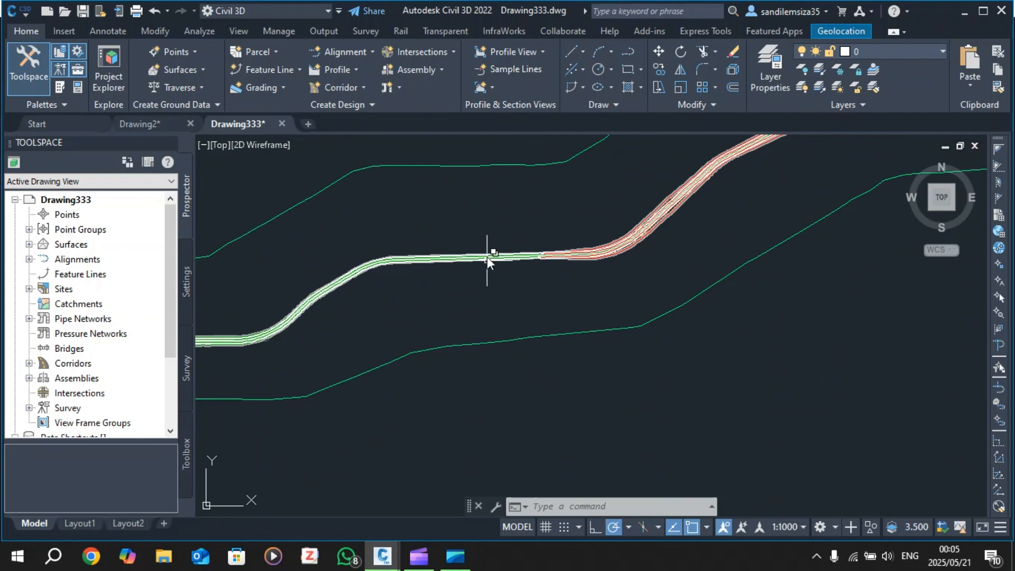
scroll(499, 263, down, 4)
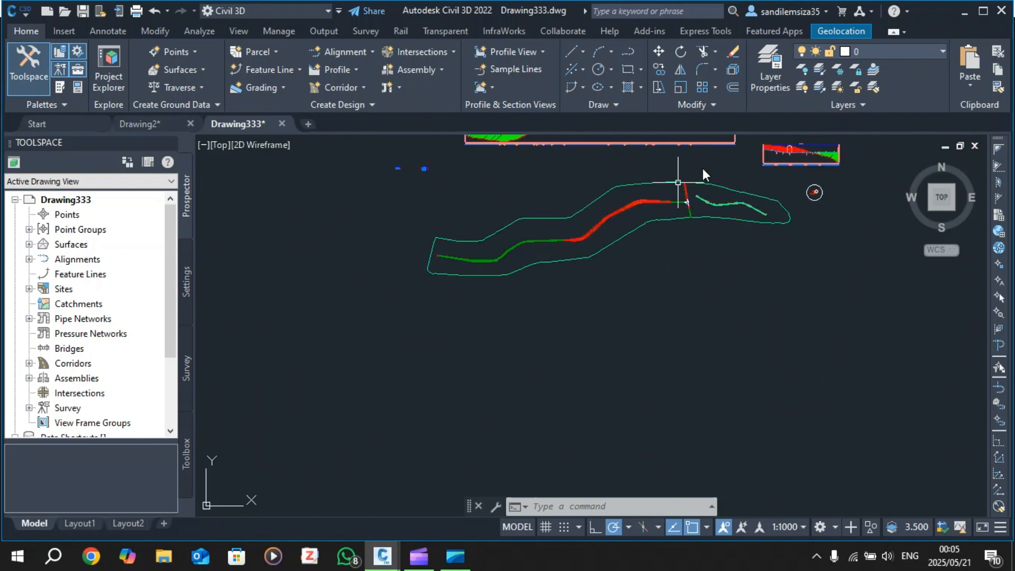
scroll(657, 222, up, 6)
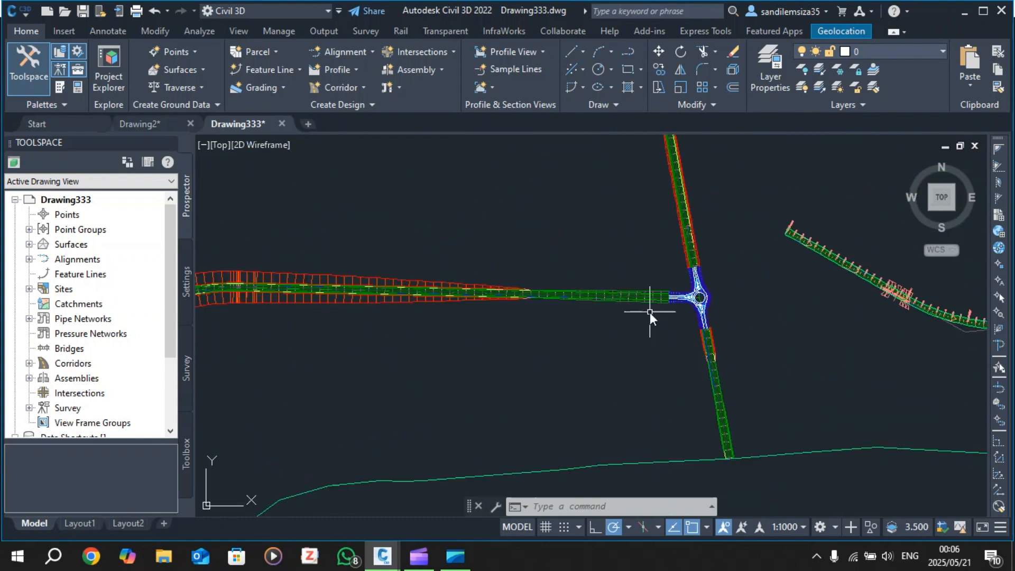
scroll(649, 313, down, 5)
scroll(323, 445, up, 2)
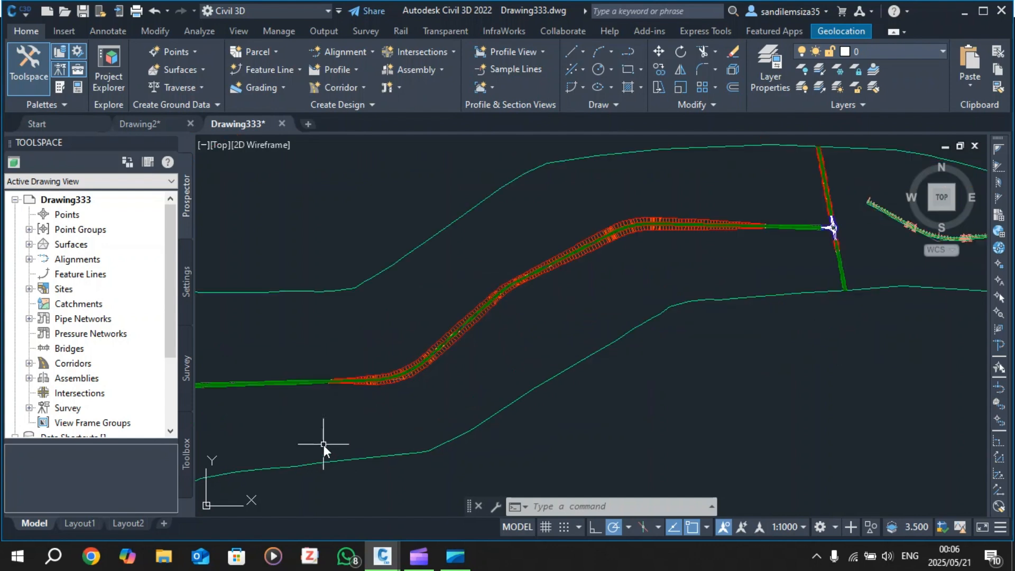
scroll(323, 445, up, 3)
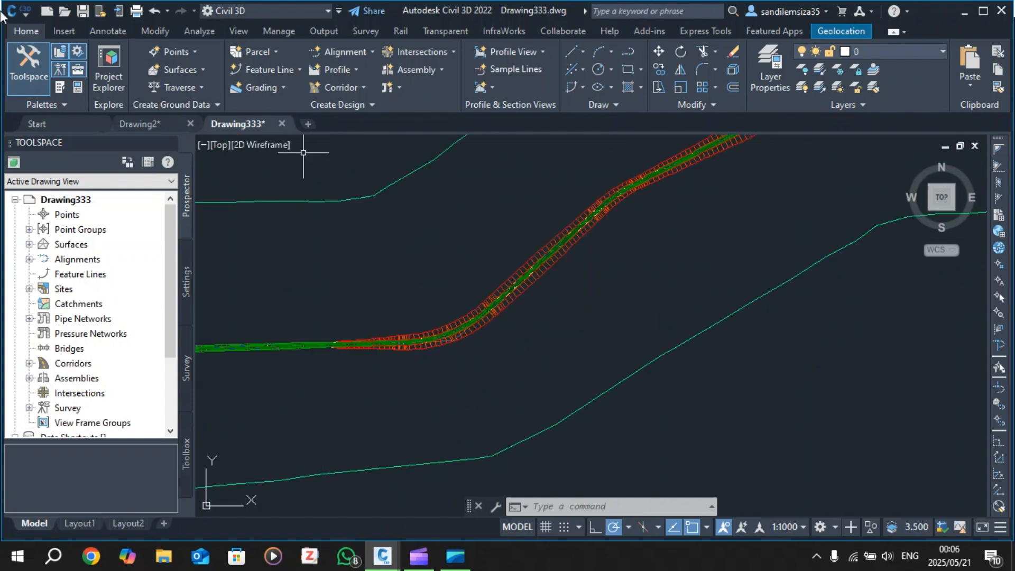
Start creating sample lines for the Sandy Road to Success alignment, selecting it at the centre of the roundabout.
click(982, 12)
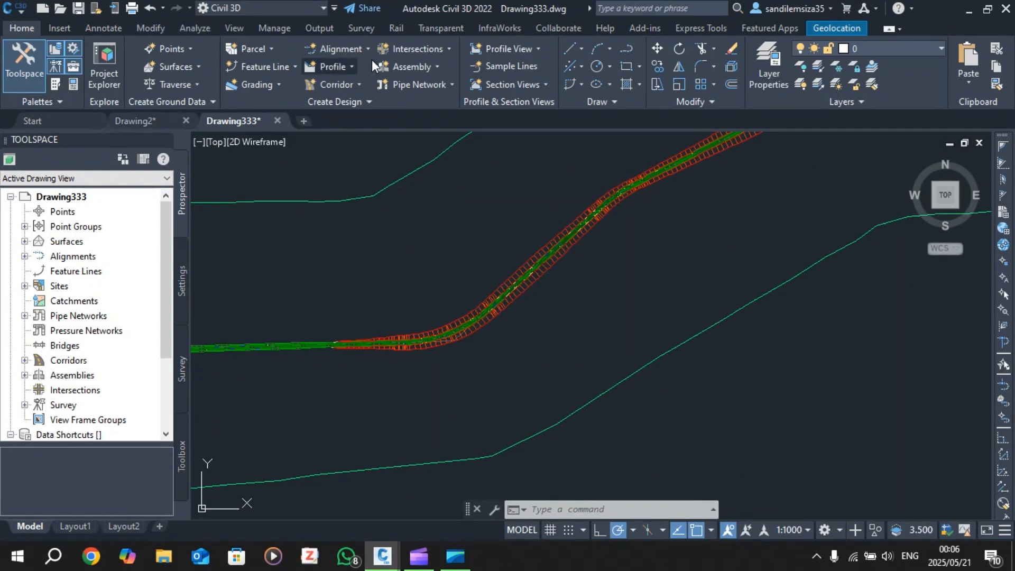
click(510, 71)
scroll(367, 264, down, 4)
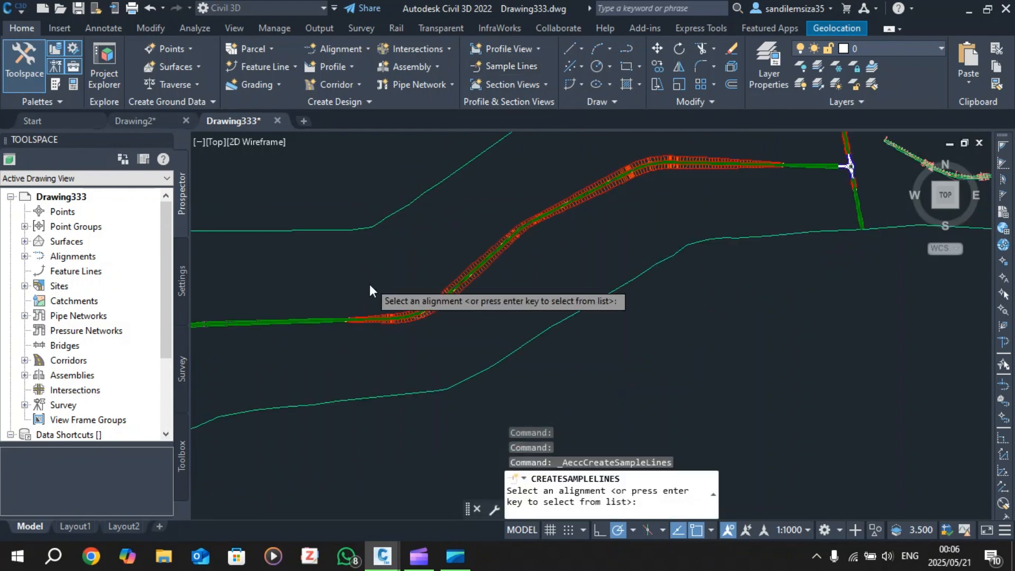
scroll(657, 208, up, 4)
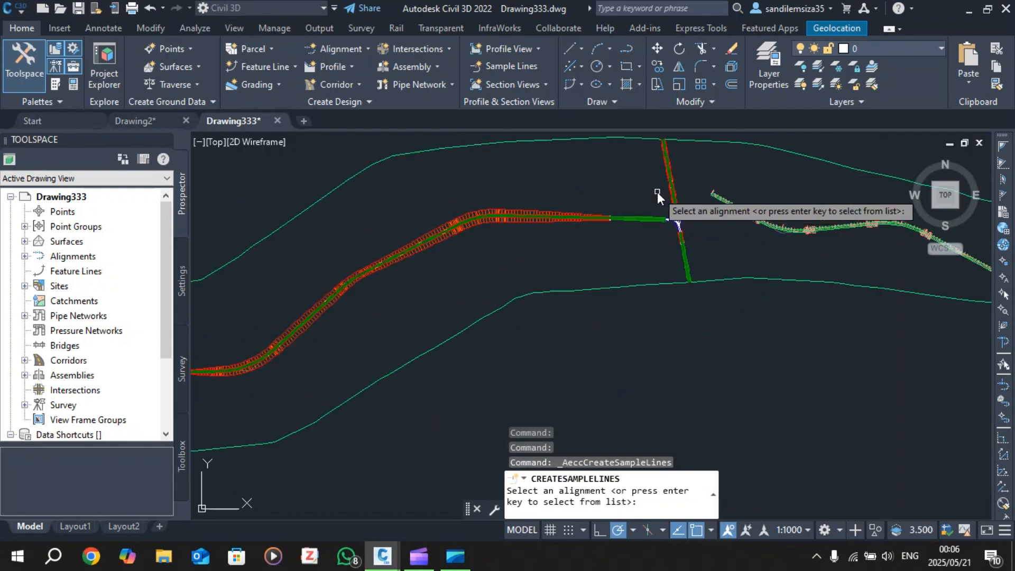
scroll(658, 207, up, 4)
scroll(802, 338, up, 5)
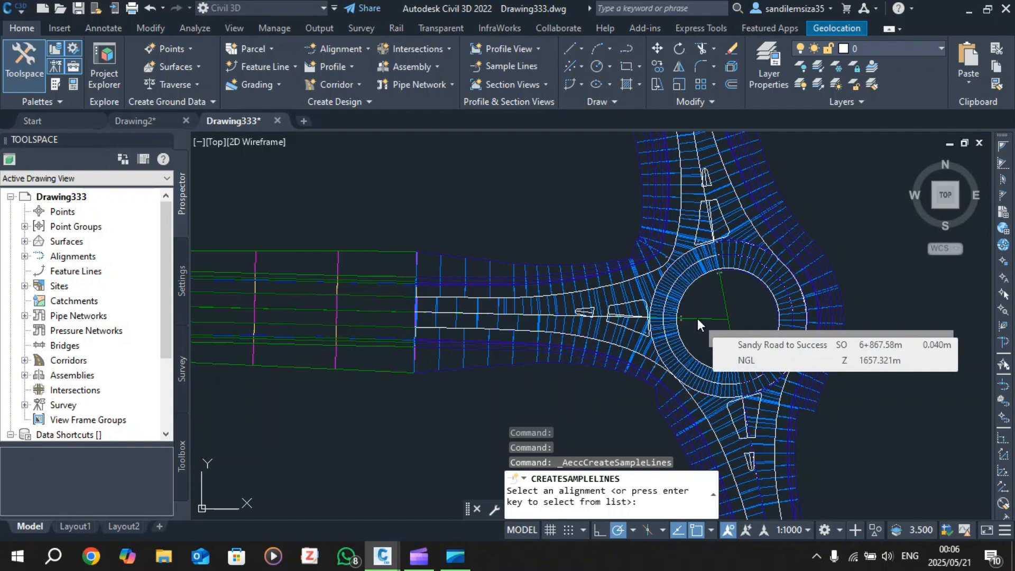
click(710, 294)
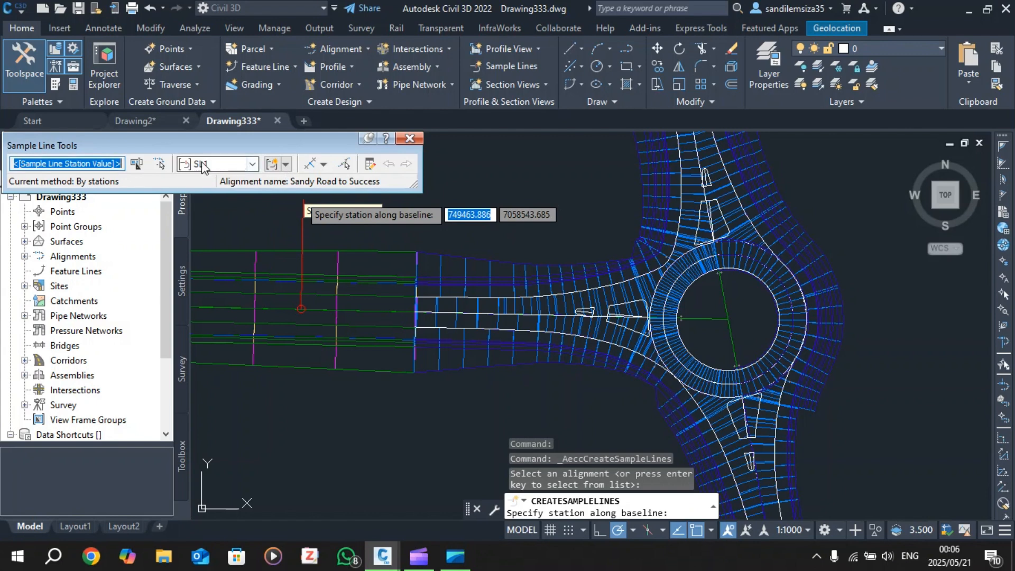
Start a new sample line group and name it Sandy's SL.
click(279, 163)
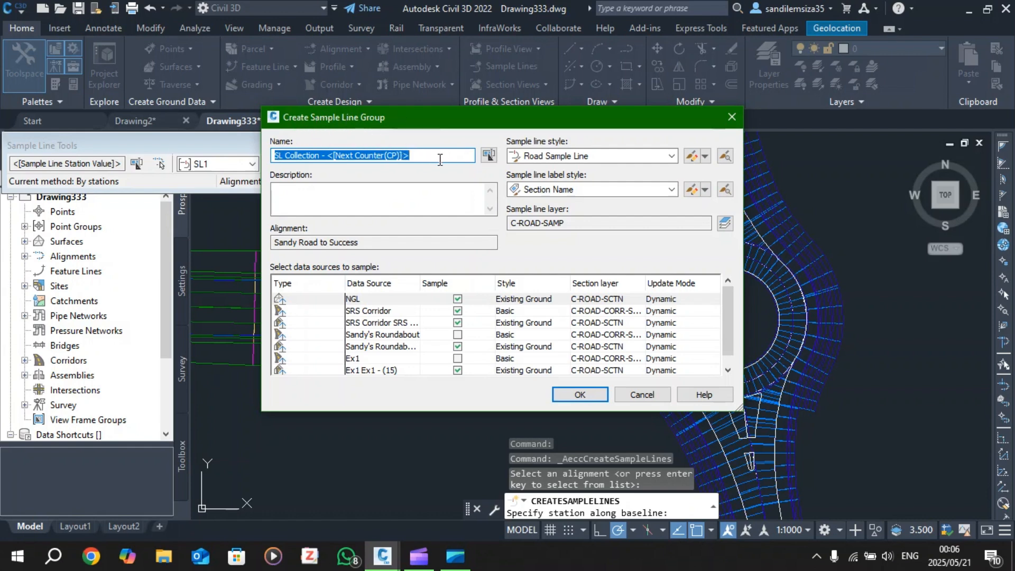
text(Sample Group)
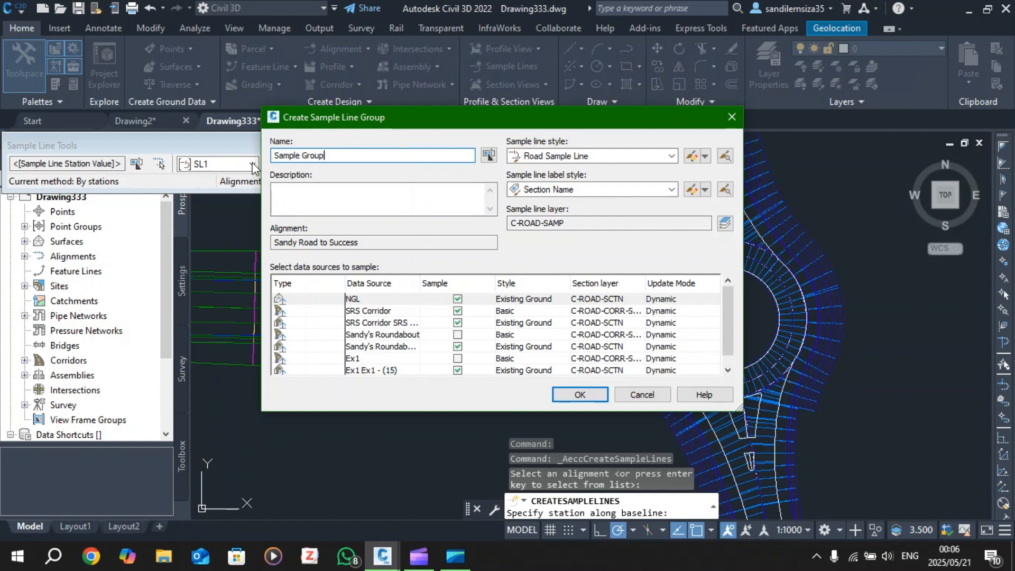
key(BackSpace)
key(BackSpace)
key(BackSpace)
key(BackSpace)
key(BackSpace)
key(BackSpace)
key(BackSpace)
key(BackSpace)
key(BackSpace)
key(BackSpace)
text(andy's)
Review the surfaces and corridors to sample, keep the preselected data sources and create the sample line group.
click(569, 279)
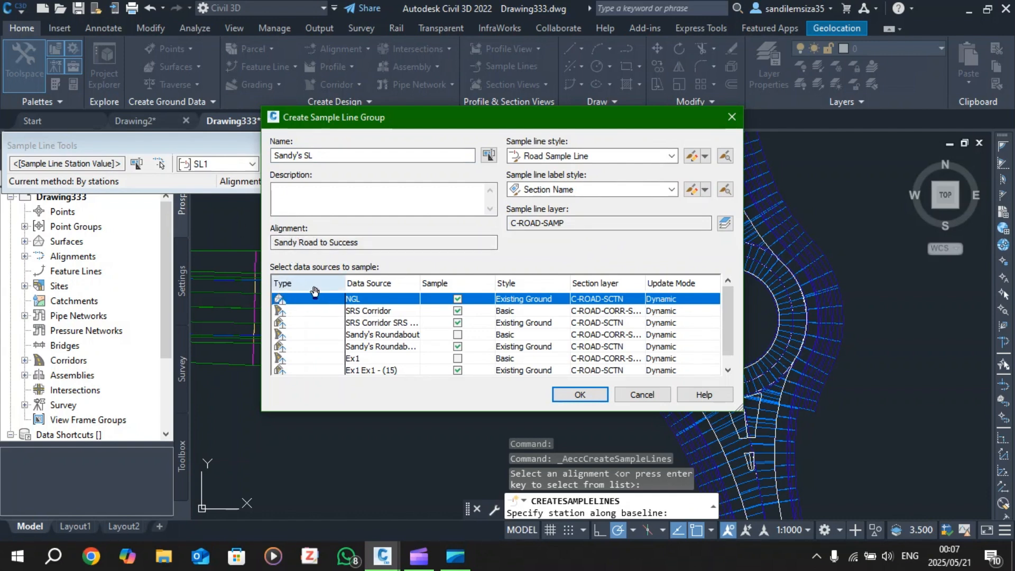
scroll(438, 349, down, 1)
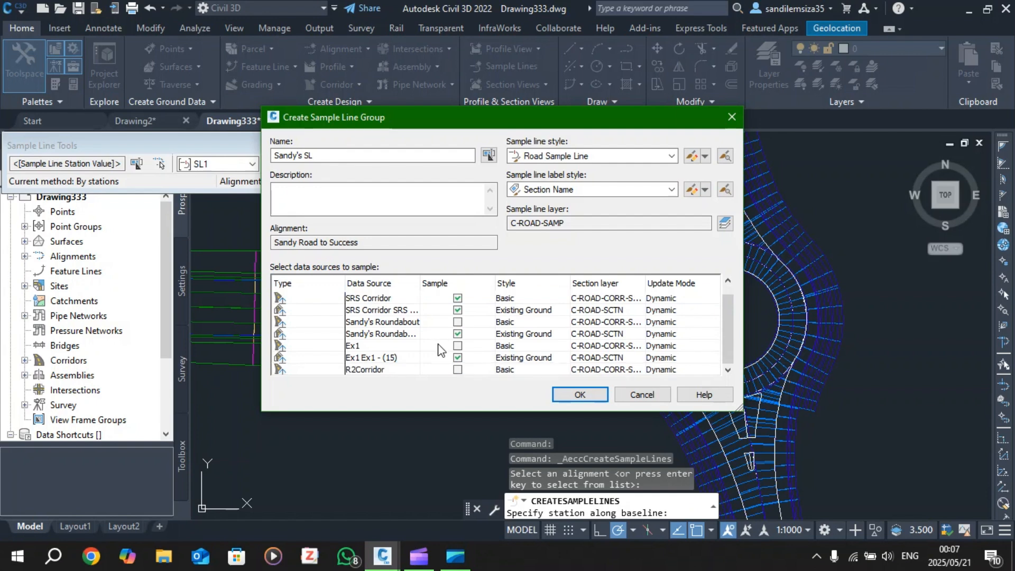
scroll(439, 344, up, 1)
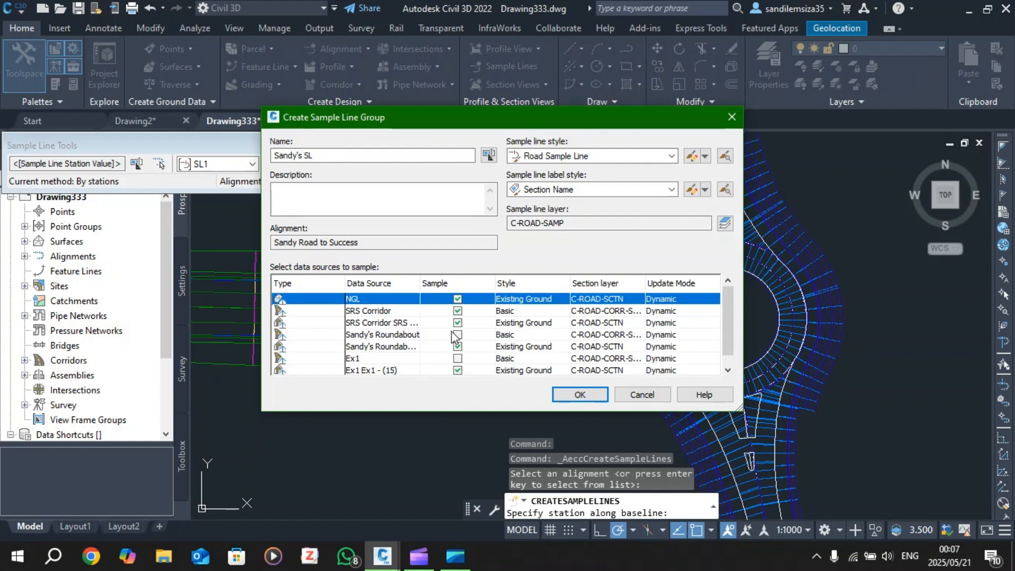
scroll(468, 332, down, 1)
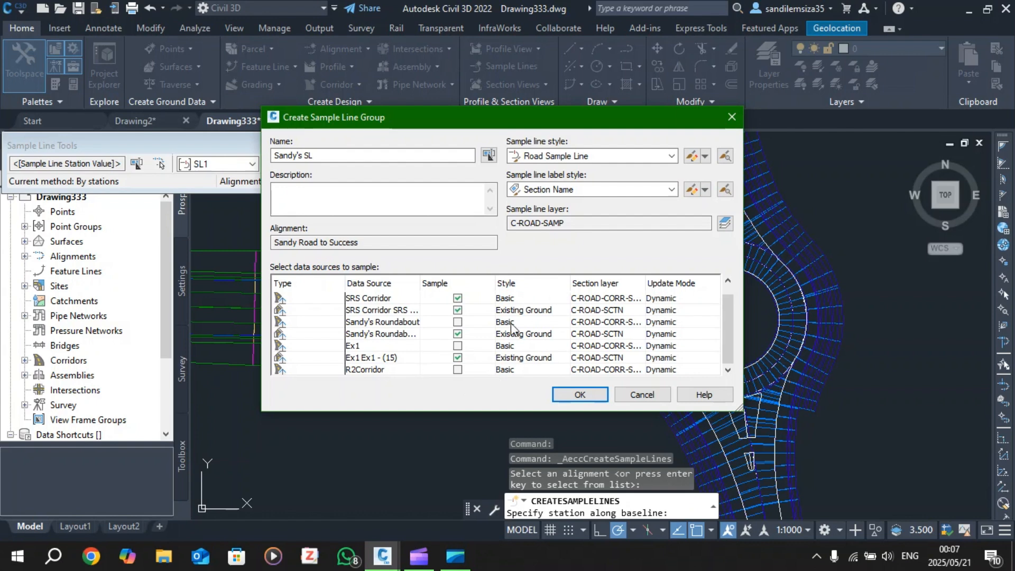
click(580, 394)
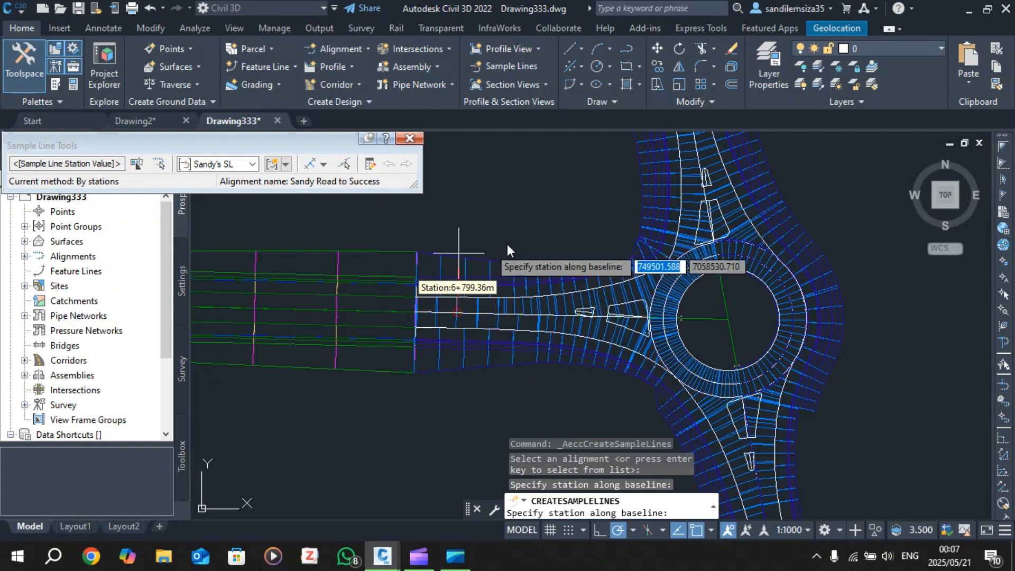
Examine the stations along the main road corridor and its approach to the roundabout.
scroll(507, 223, down, 3)
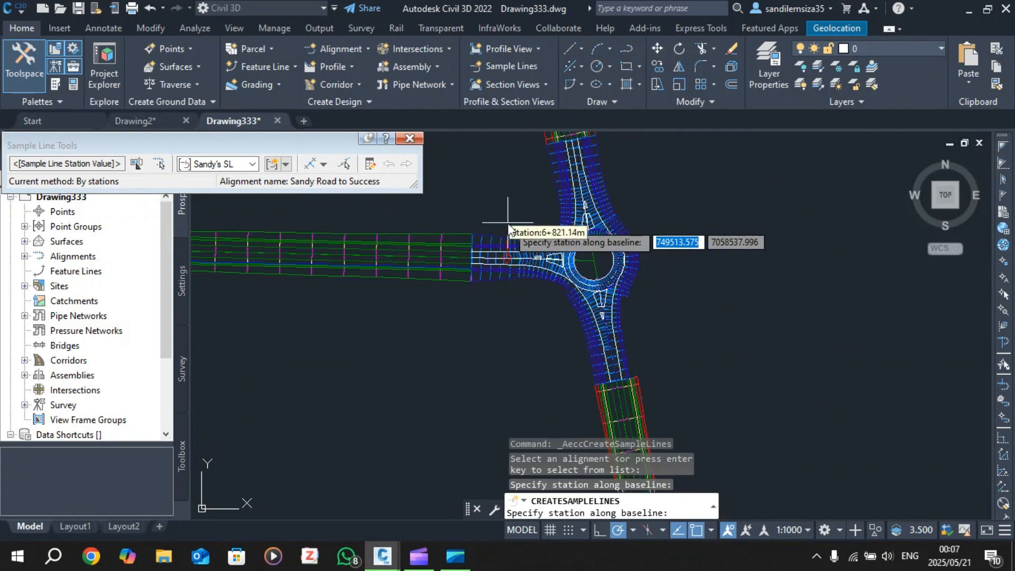
scroll(506, 230, up, 3)
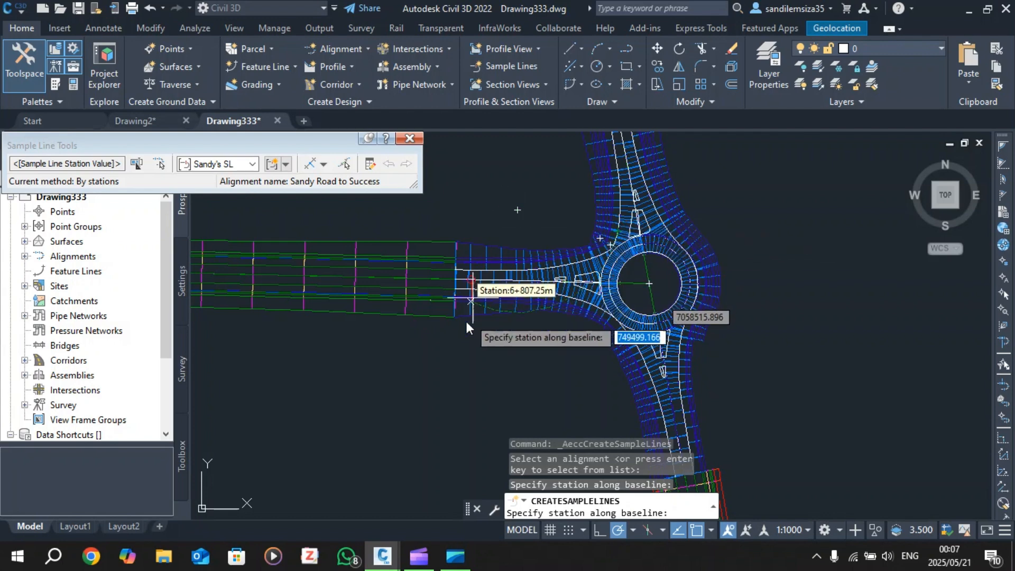
scroll(445, 365, down, 5)
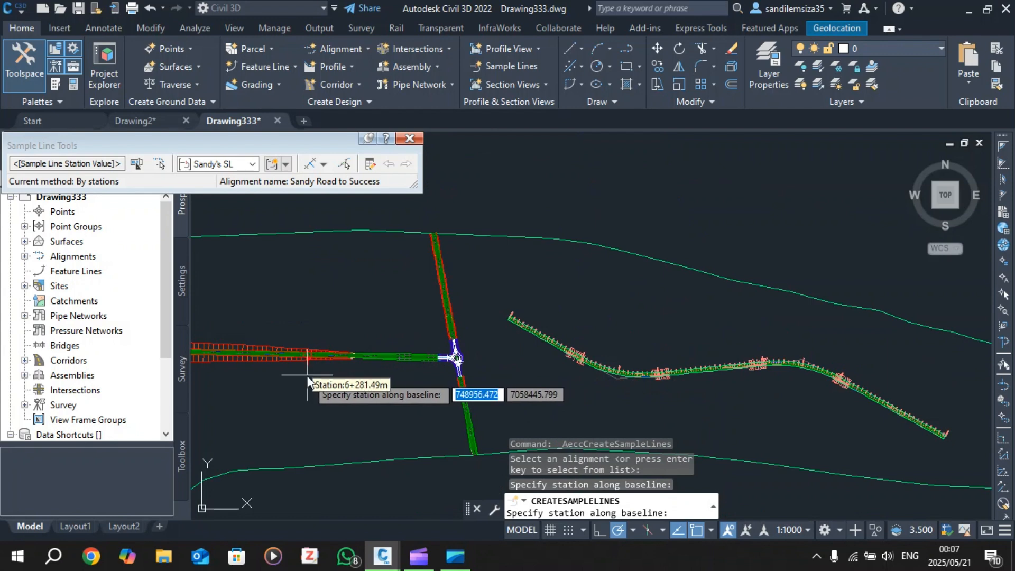
scroll(315, 374, down, 3)
scroll(261, 391, up, 6)
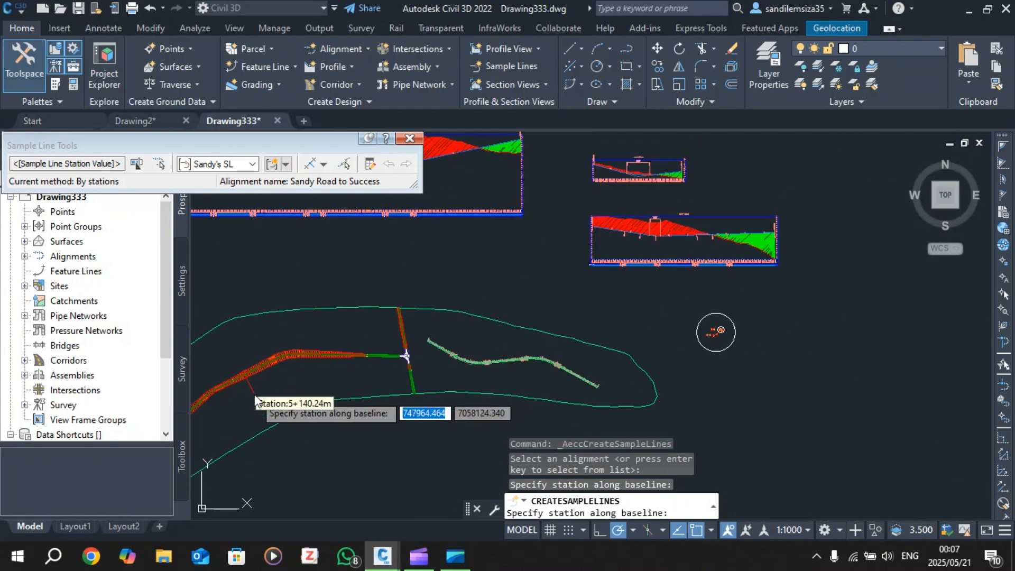
scroll(255, 394, up, 2)
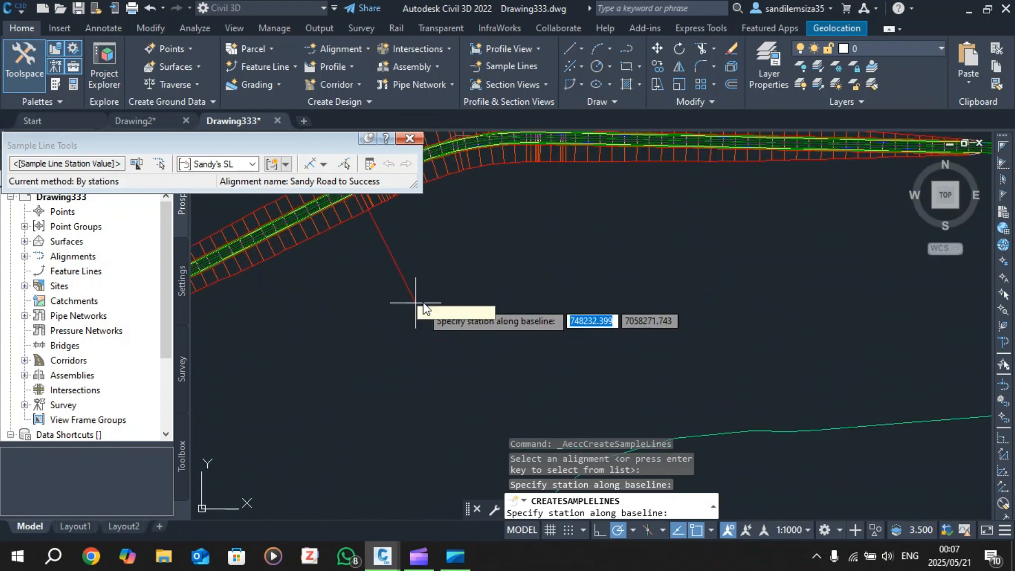
scroll(425, 303, down, 4)
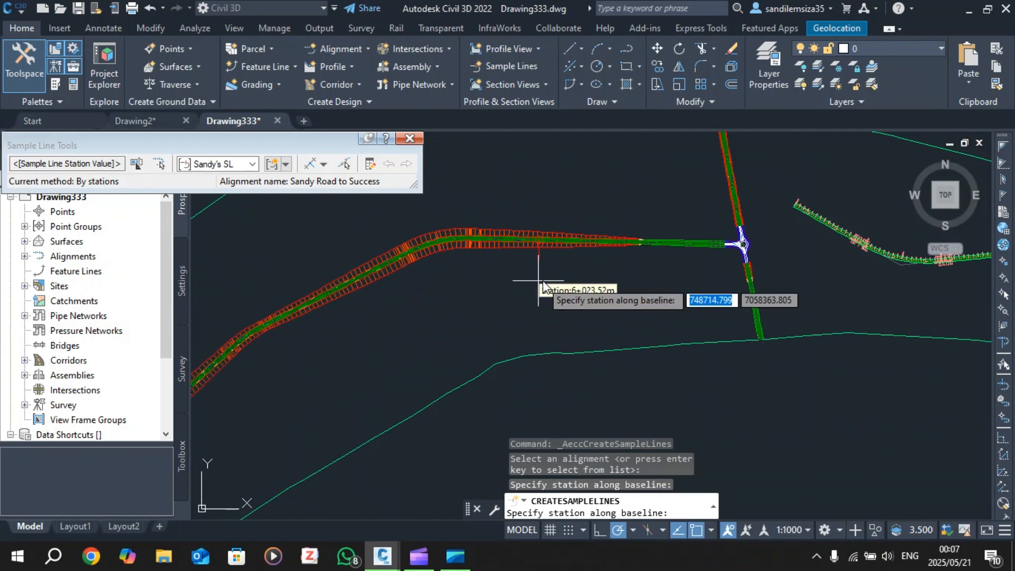
scroll(595, 268, up, 3)
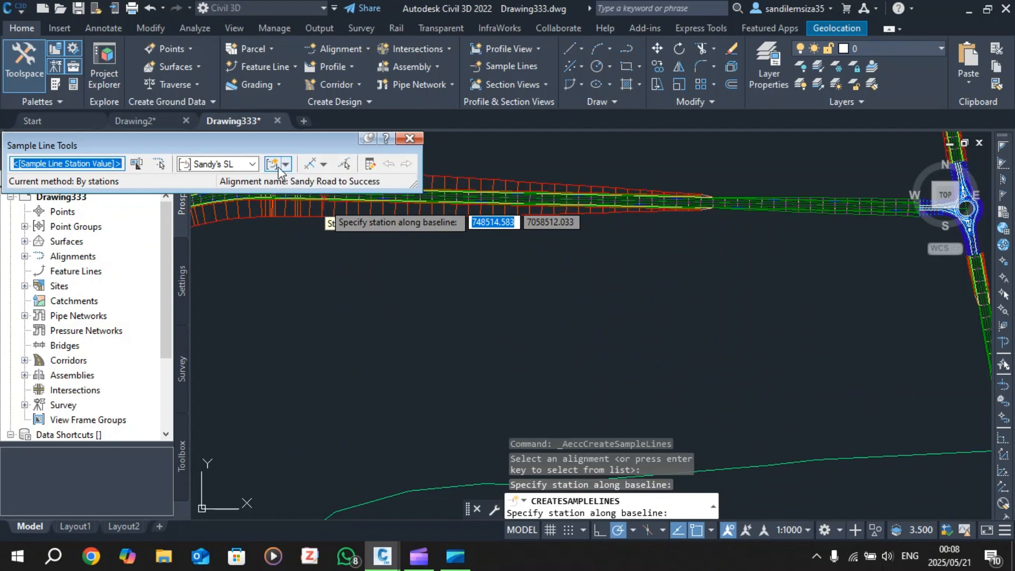
Choose to create the sample lines of Sandy's SL by range of stations.
click(324, 164)
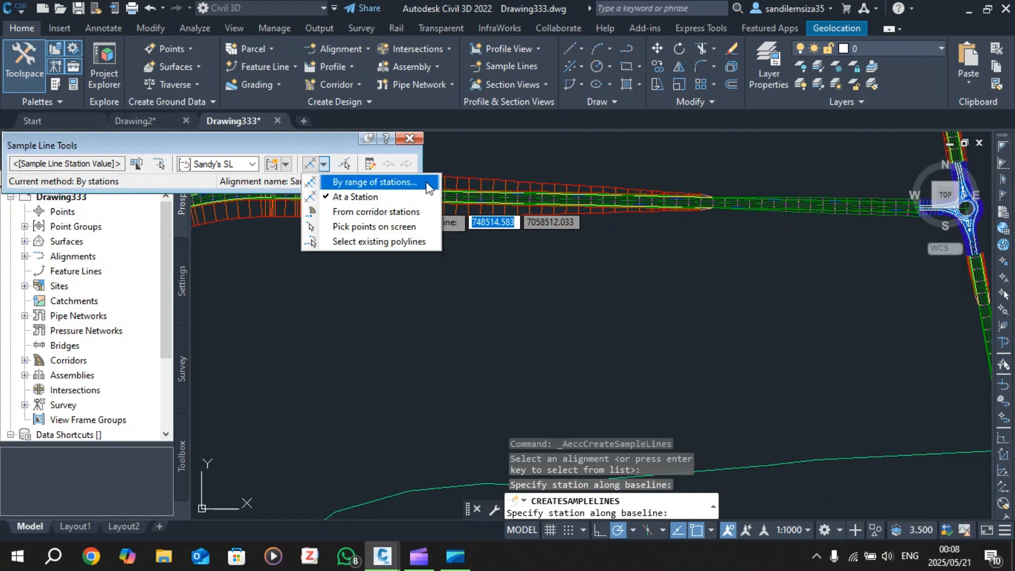
click(374, 182)
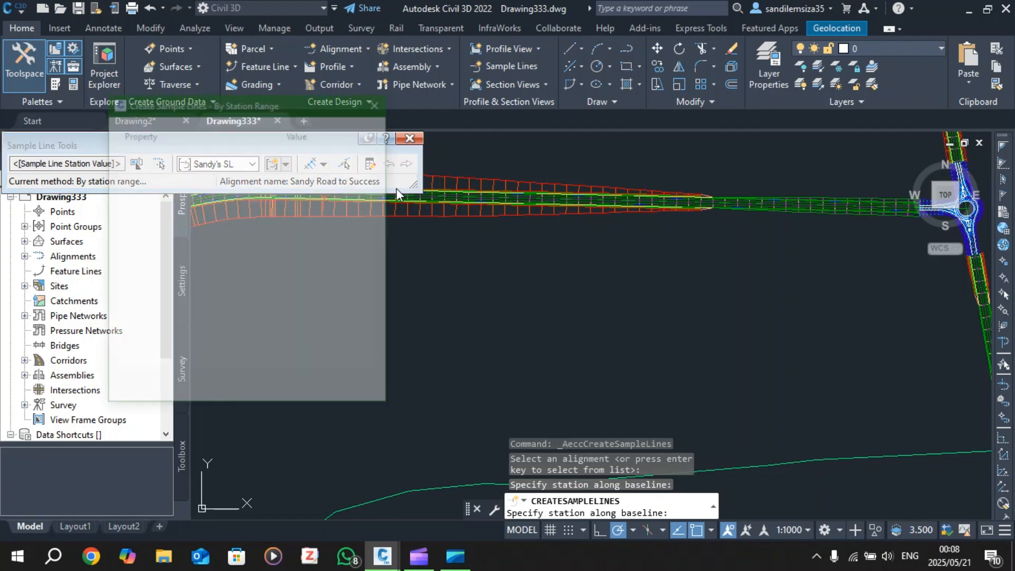
drag(292, 107, 526, 112)
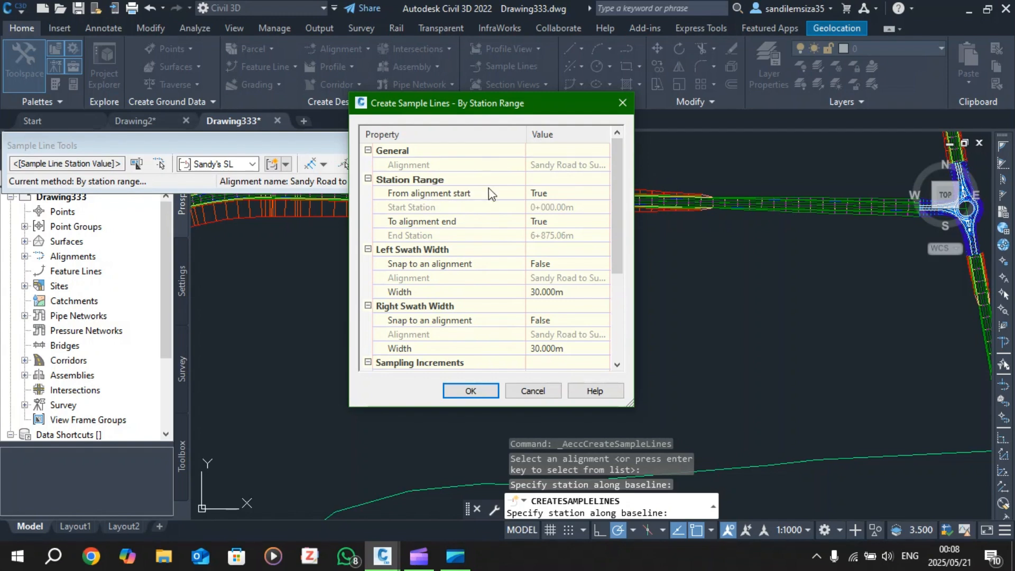
Set the left swath width to 20 m and the right swath width to 50 m.
scroll(490, 193, down, 1)
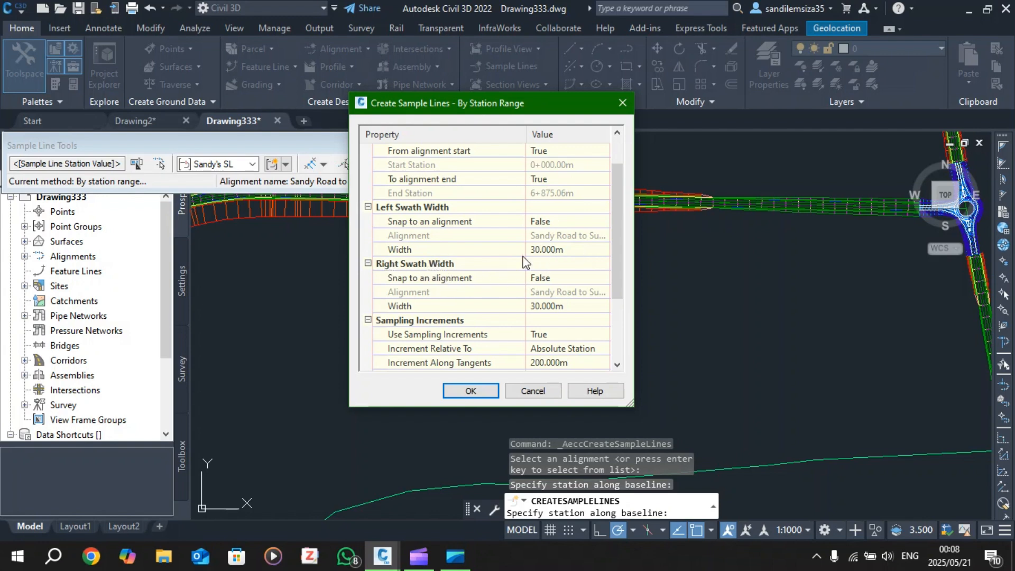
click(543, 249)
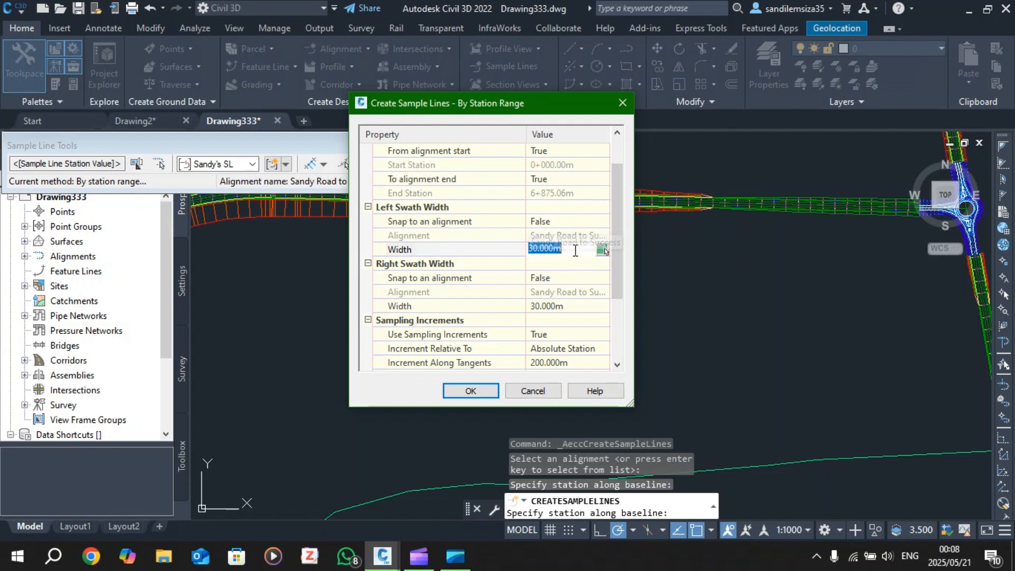
text(20)
click(576, 306)
text(20)
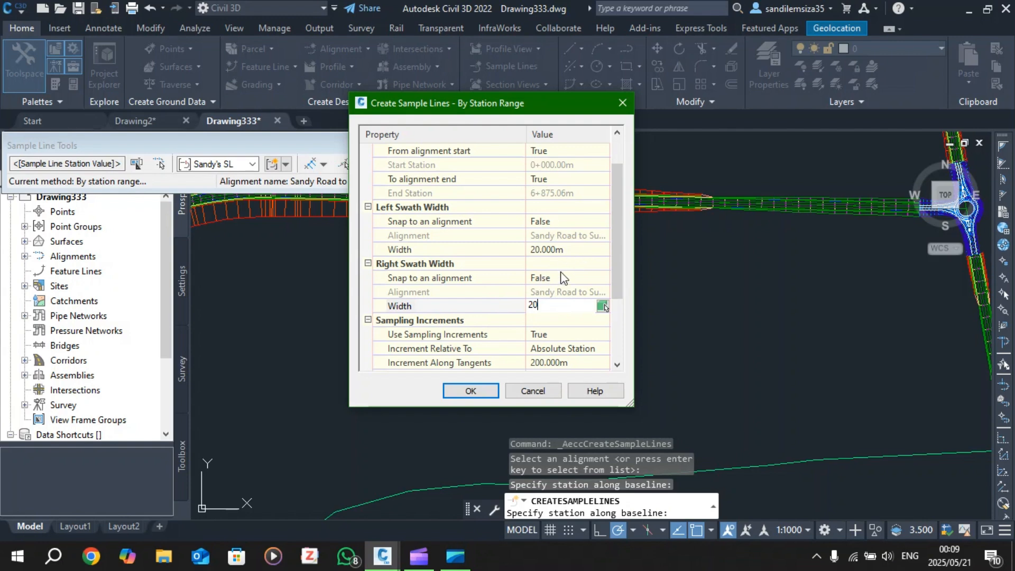
drag(550, 304, 513, 291)
text(50)
key(Return)
Set the sampling increments along tangents, curves and spirals to 250 m each.
scroll(461, 261, down, 2)
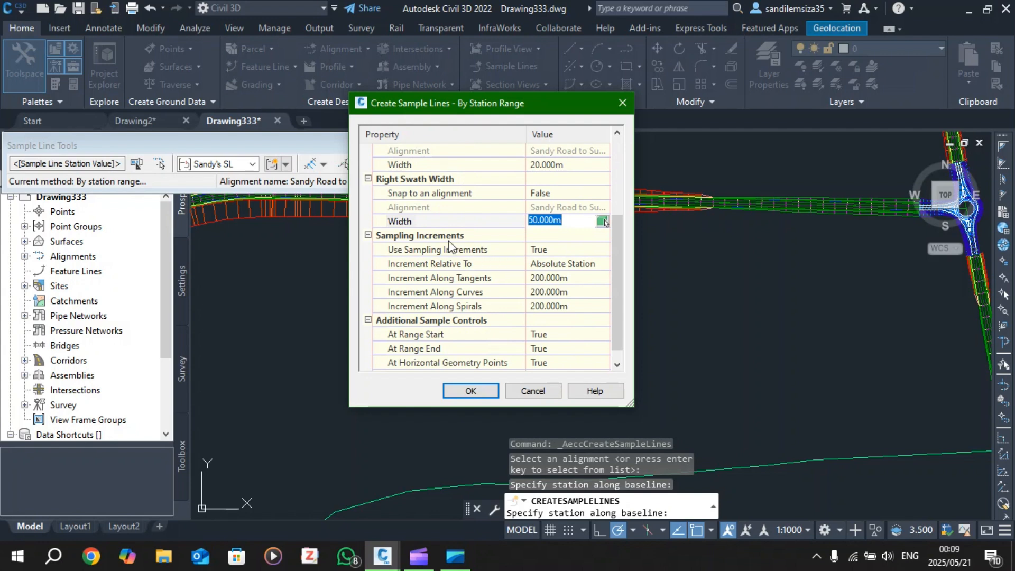
click(430, 237)
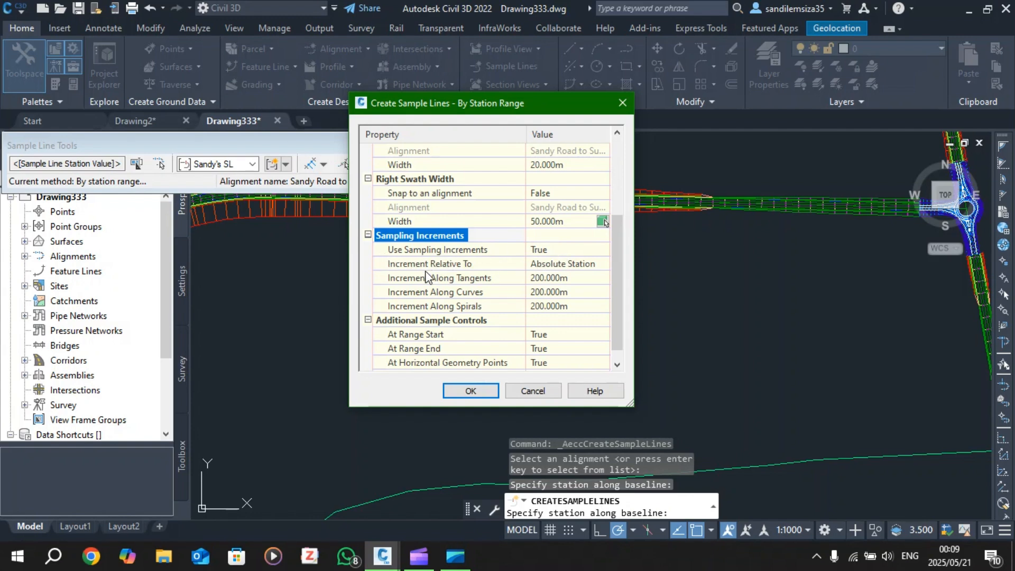
click(583, 266)
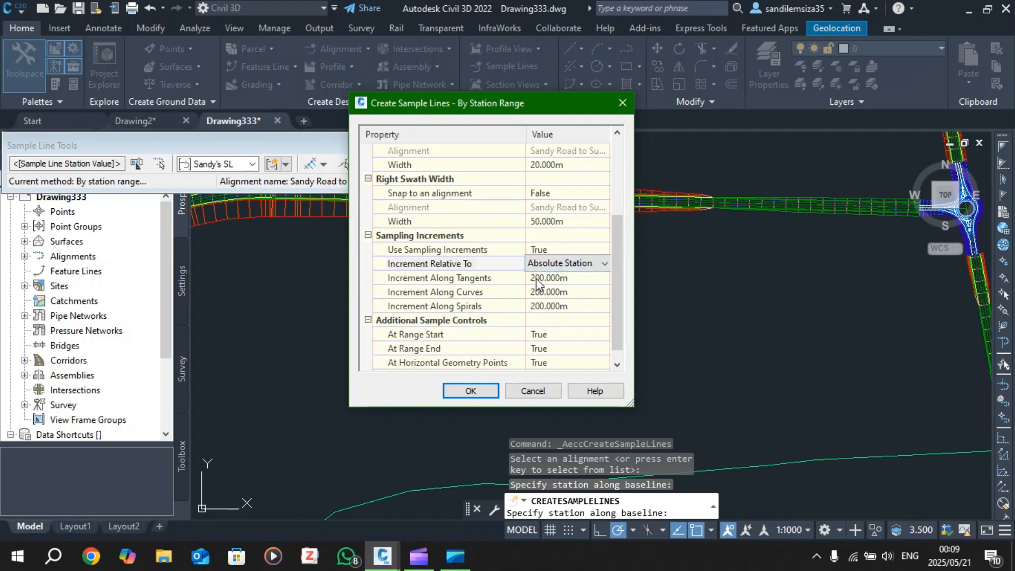
click(537, 278)
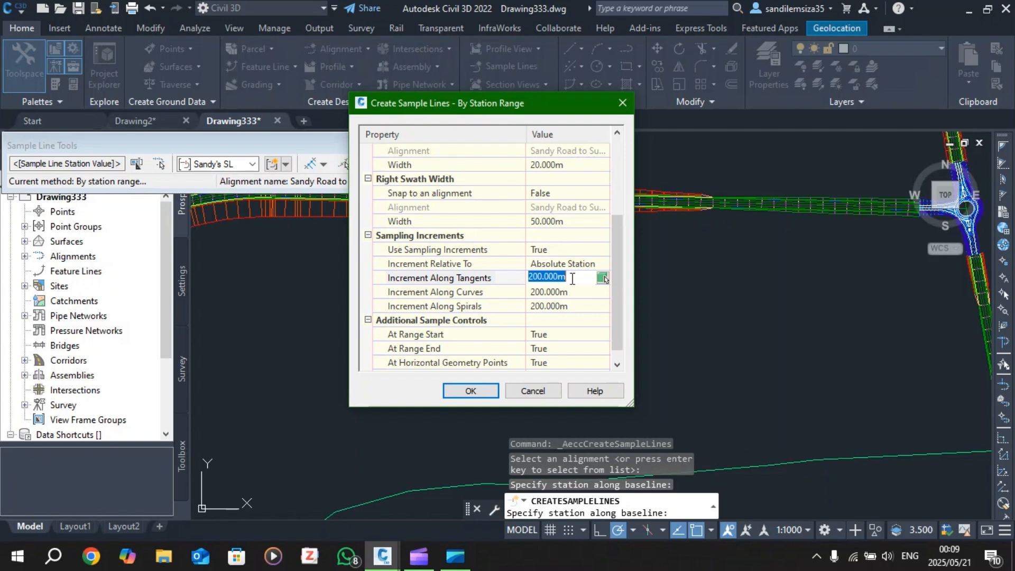
text(250)
click(562, 292)
text(250)
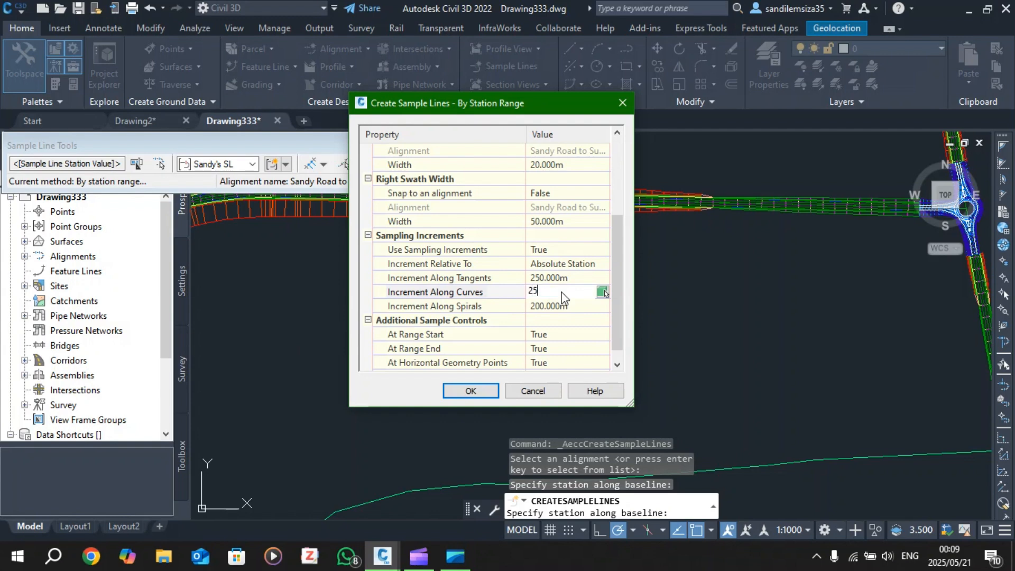
click(562, 307)
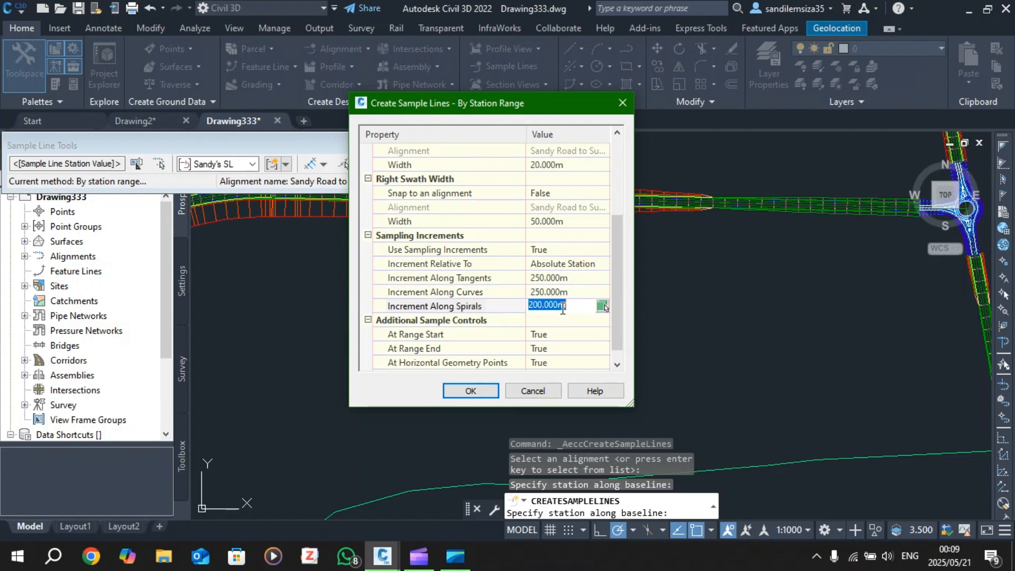
text(250)
Review the sampling increments and the additional sample controls for range start, range end, horizontal geometry points and superelevation critical stations.
click(510, 278)
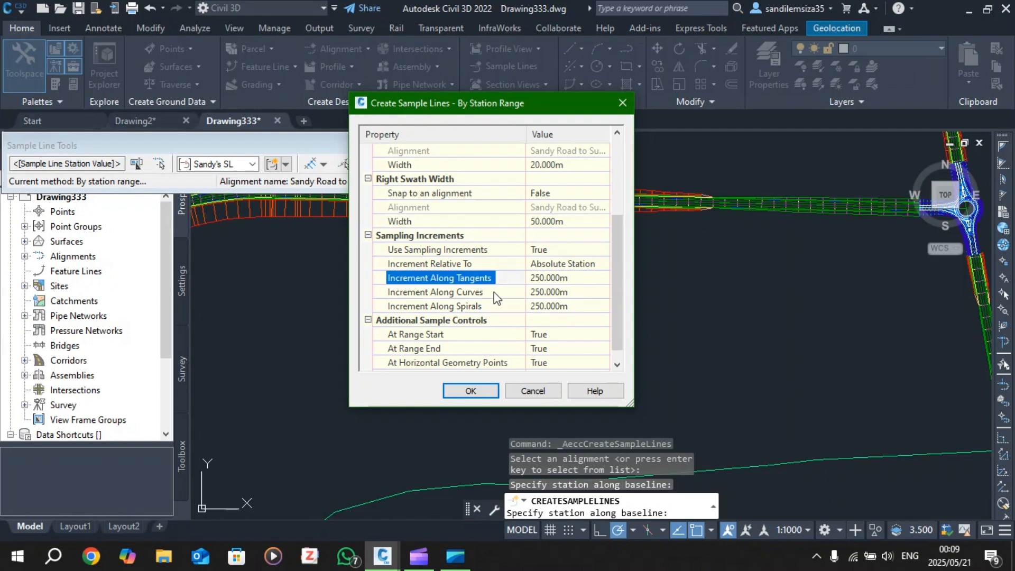
click(479, 290)
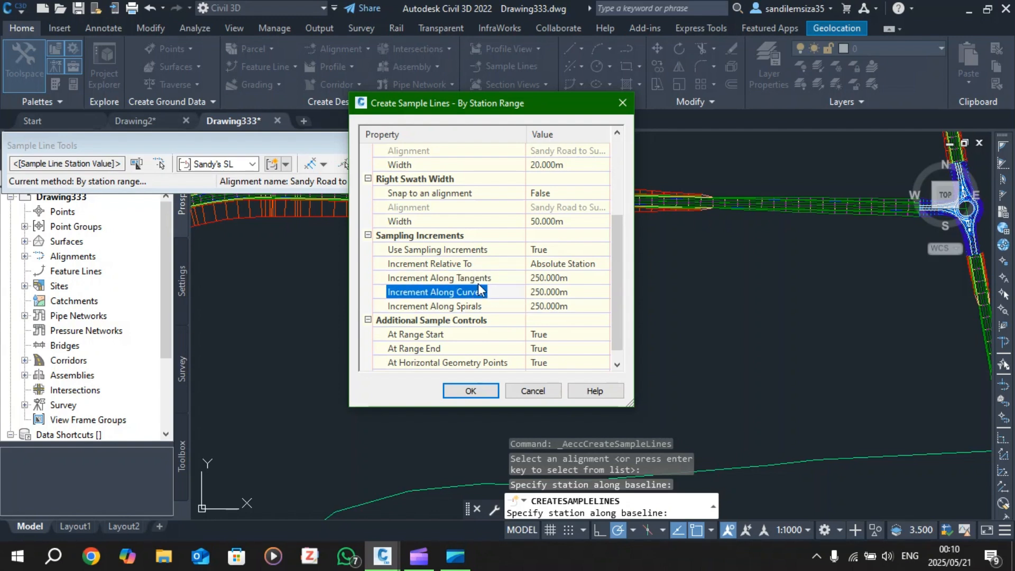
click(493, 306)
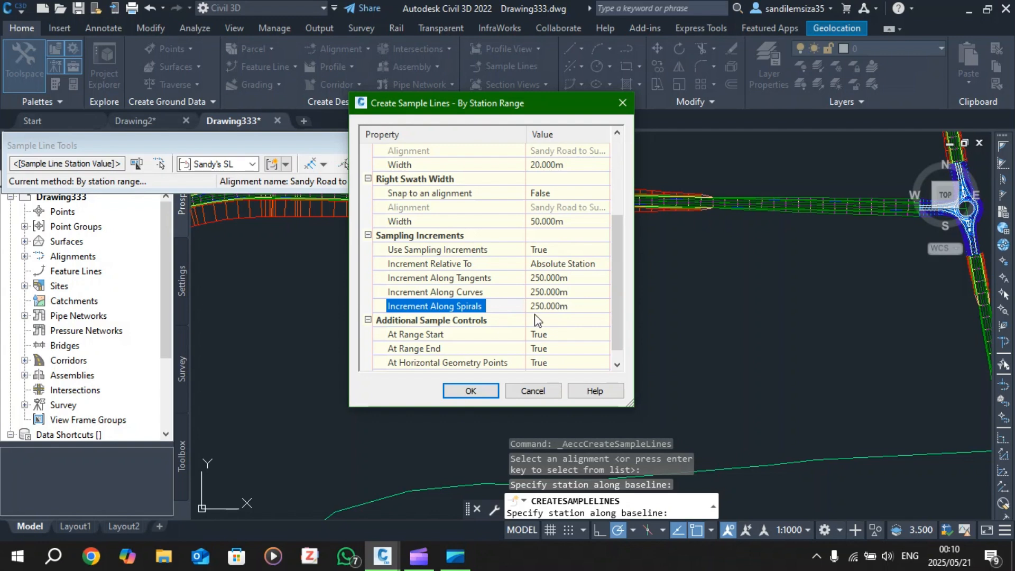
scroll(535, 314, down, 1)
click(426, 311)
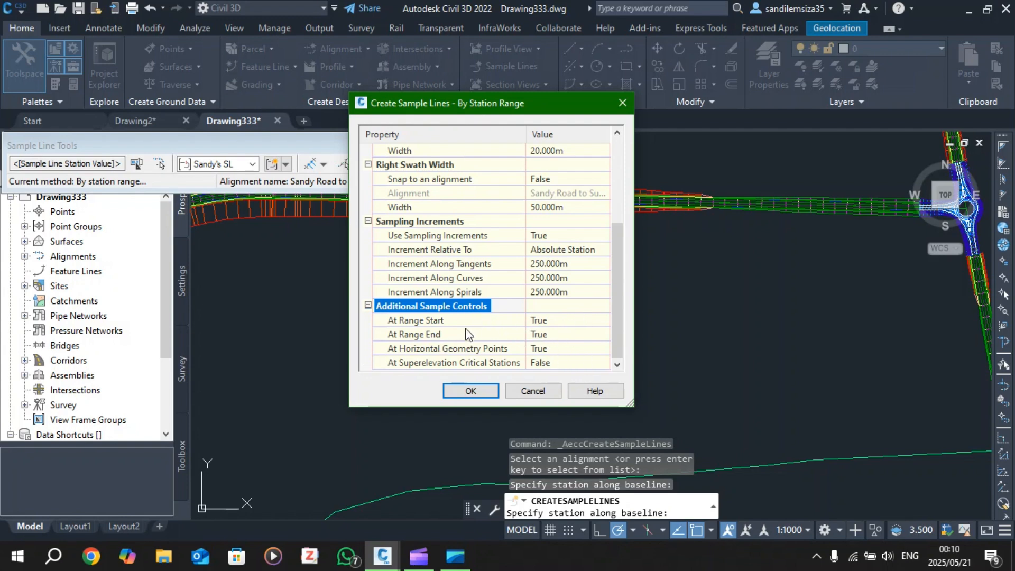
click(539, 324)
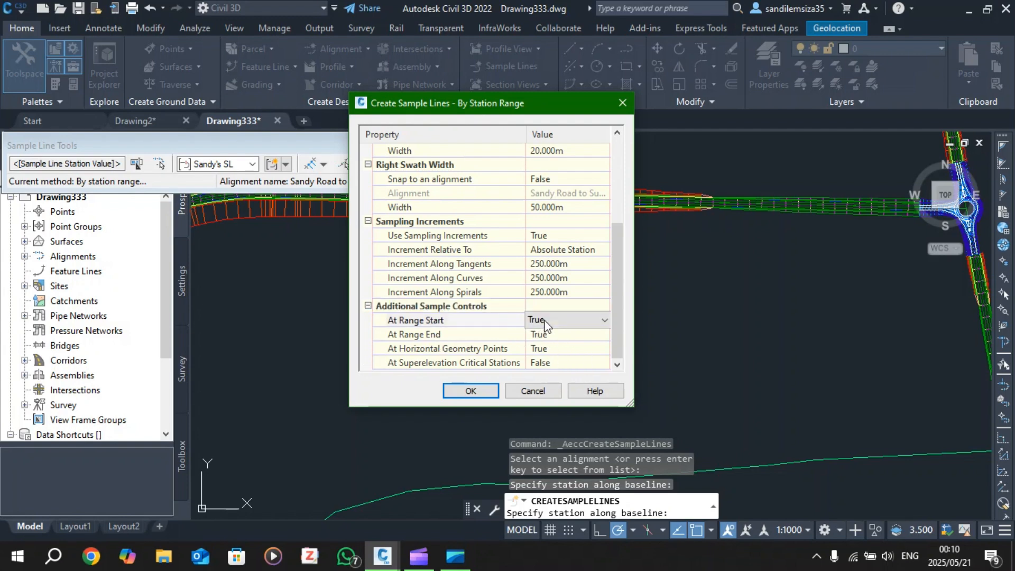
click(606, 326)
click(606, 324)
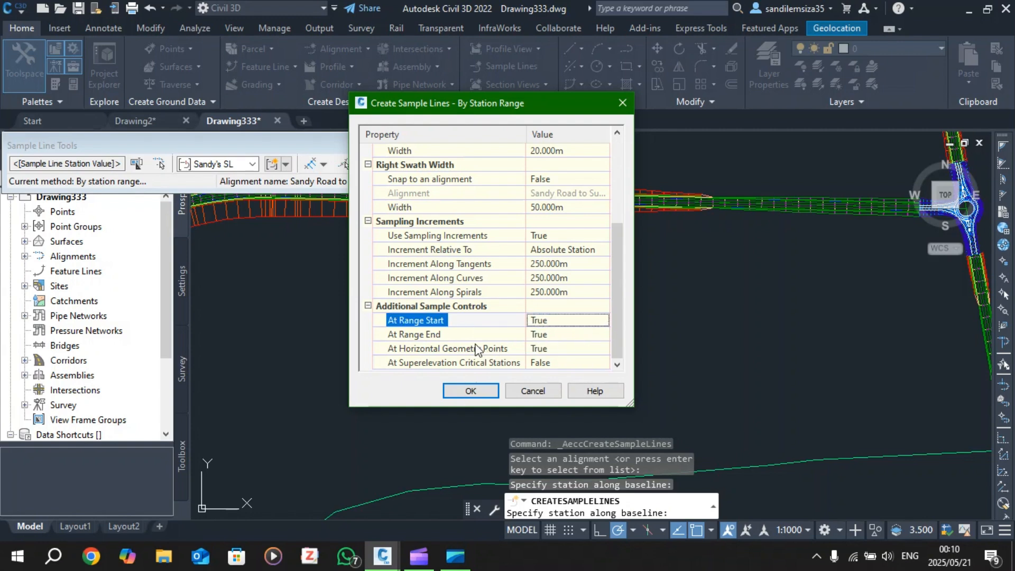
click(458, 336)
click(529, 337)
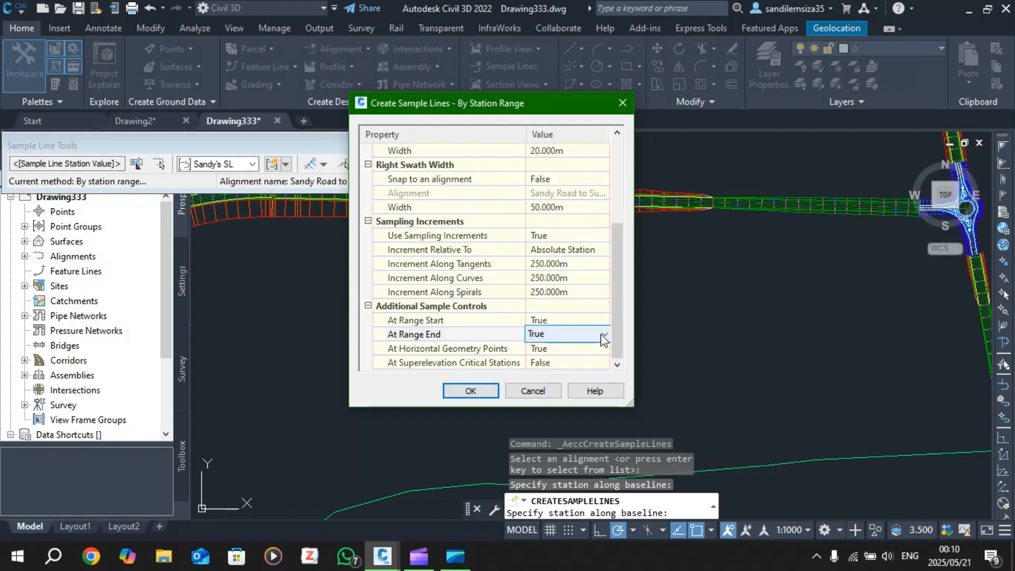
click(467, 350)
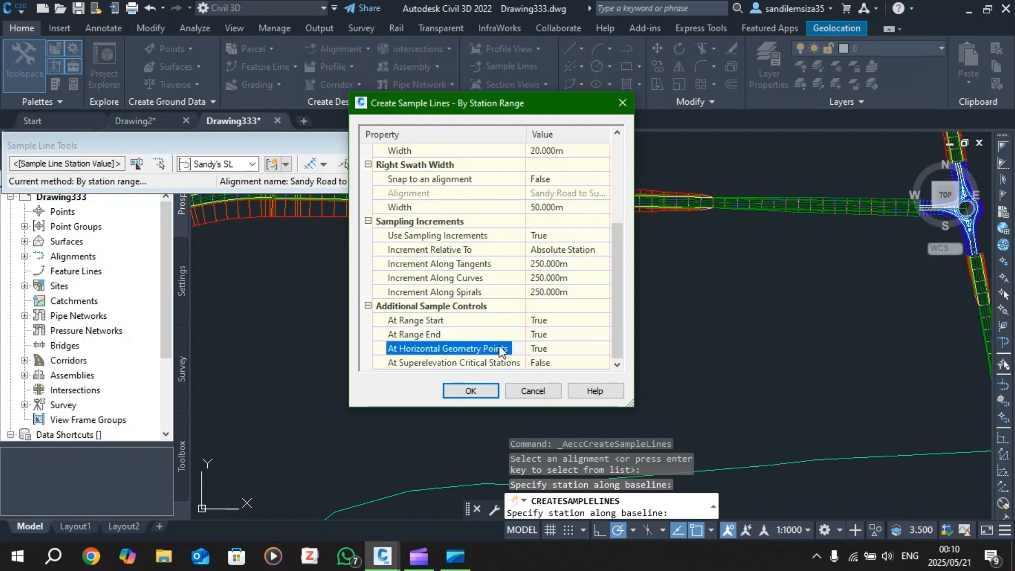
click(570, 351)
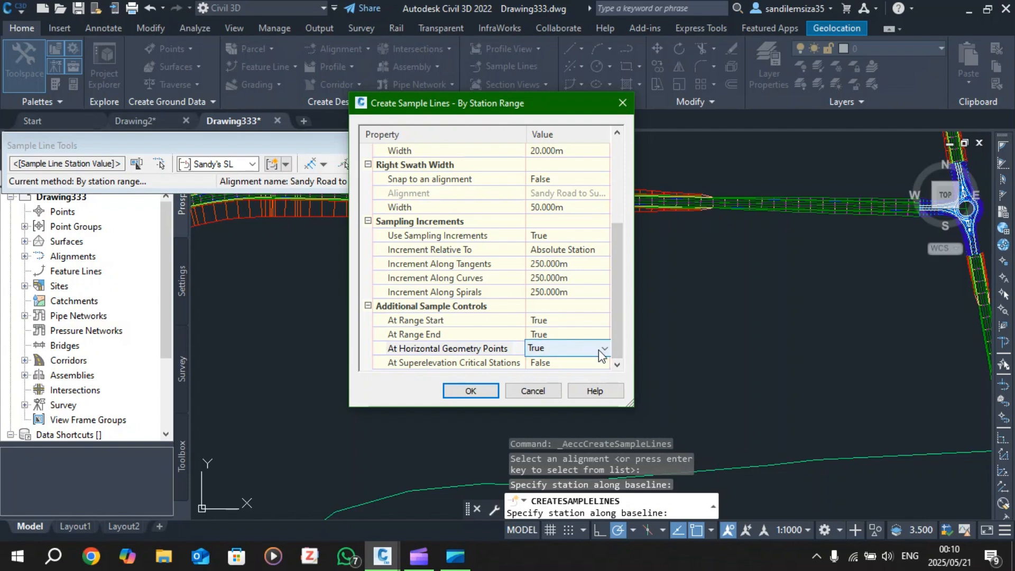
click(600, 348)
click(599, 348)
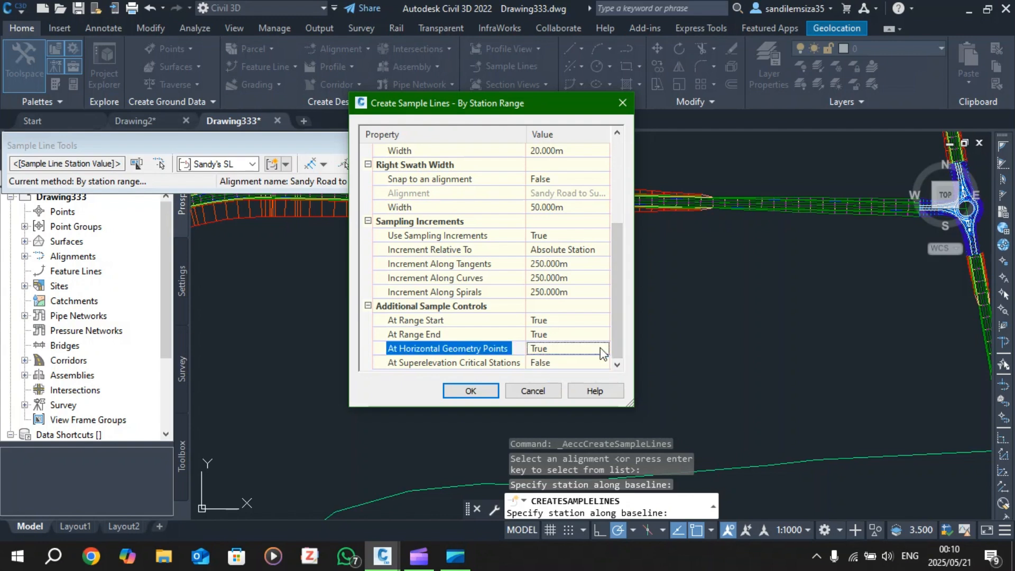
click(481, 363)
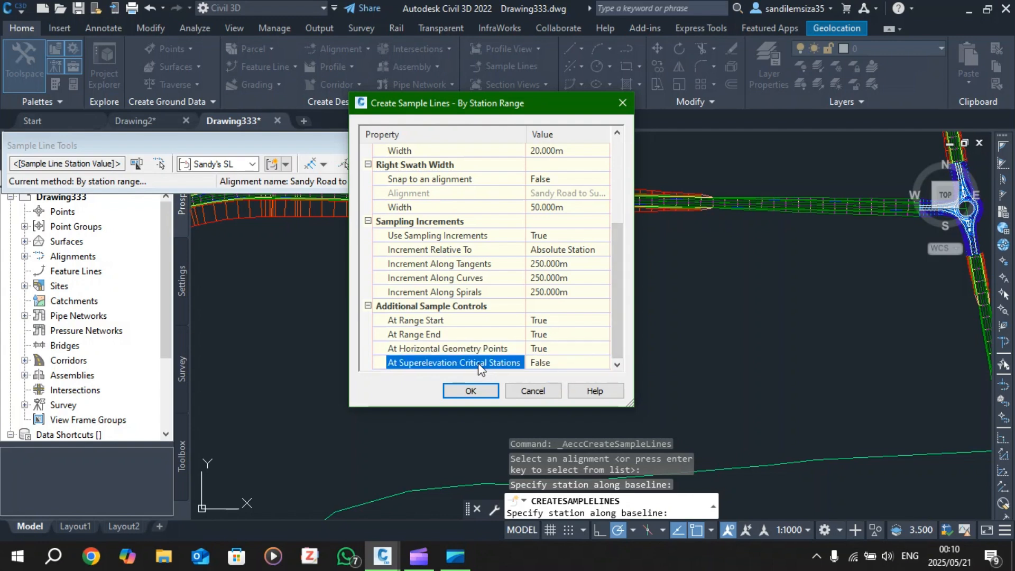
click(564, 363)
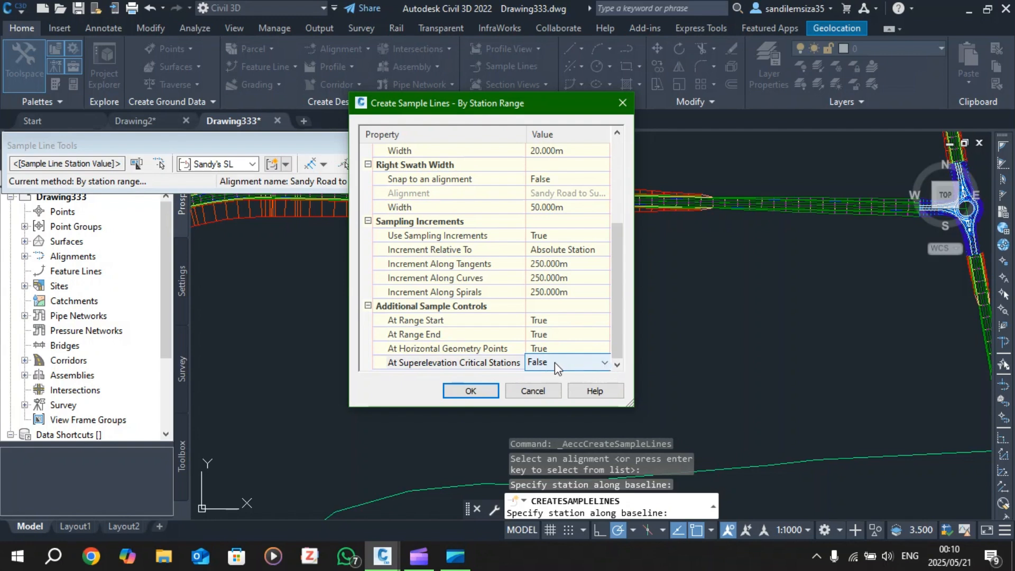
click(535, 350)
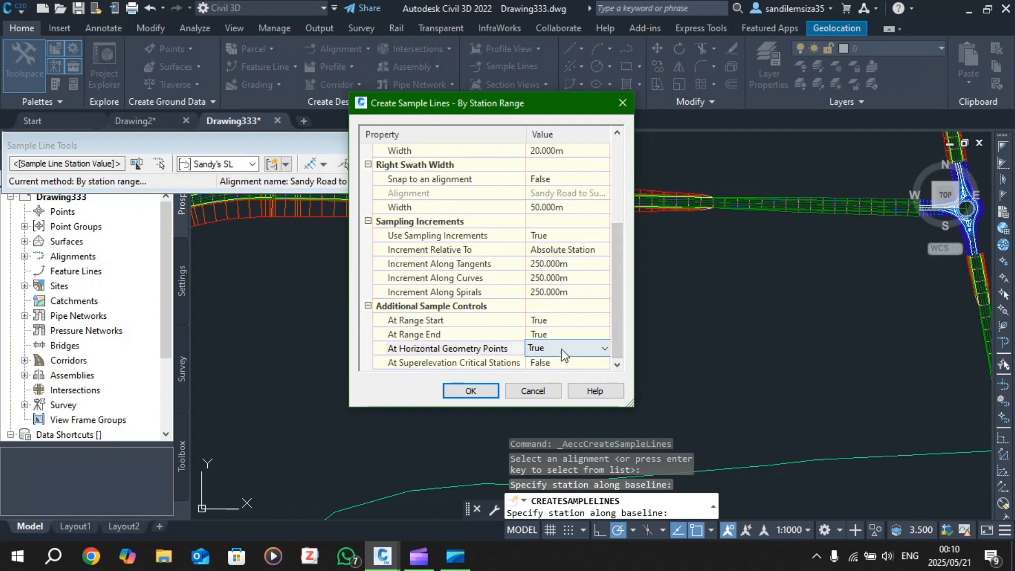
click(569, 334)
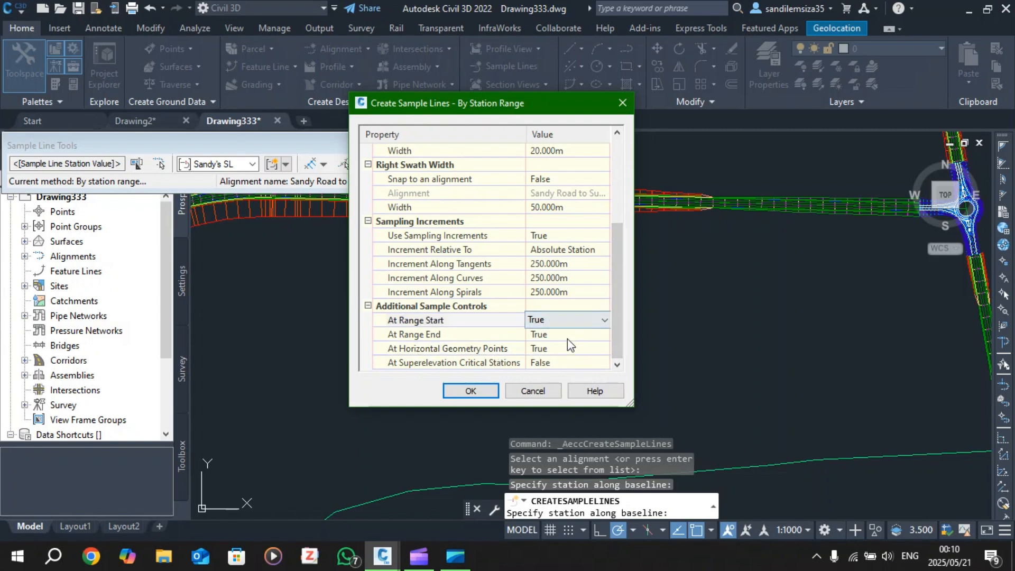
click(569, 349)
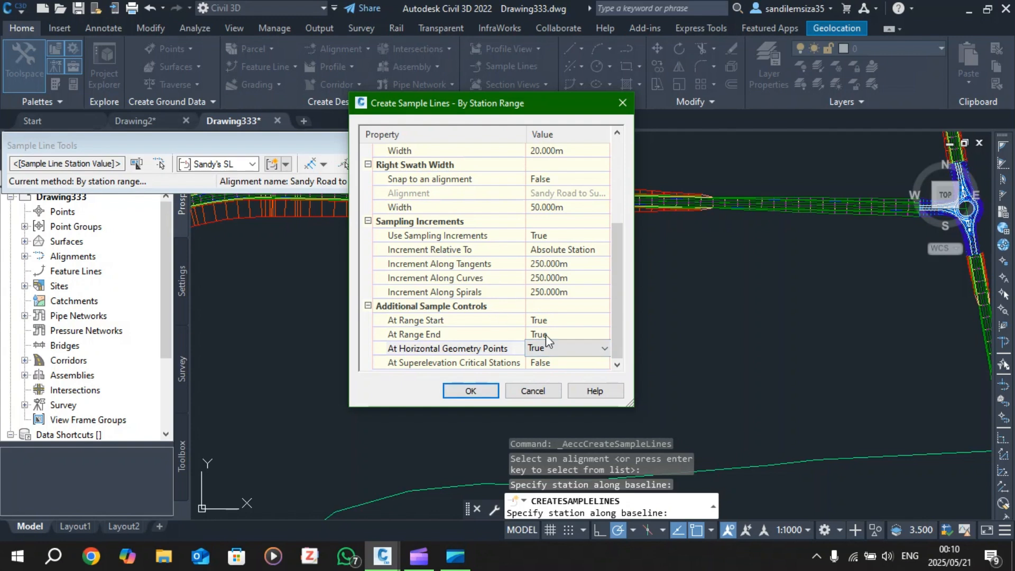
Generate the sample lines with the station range settings and end sample line creation.
click(472, 391)
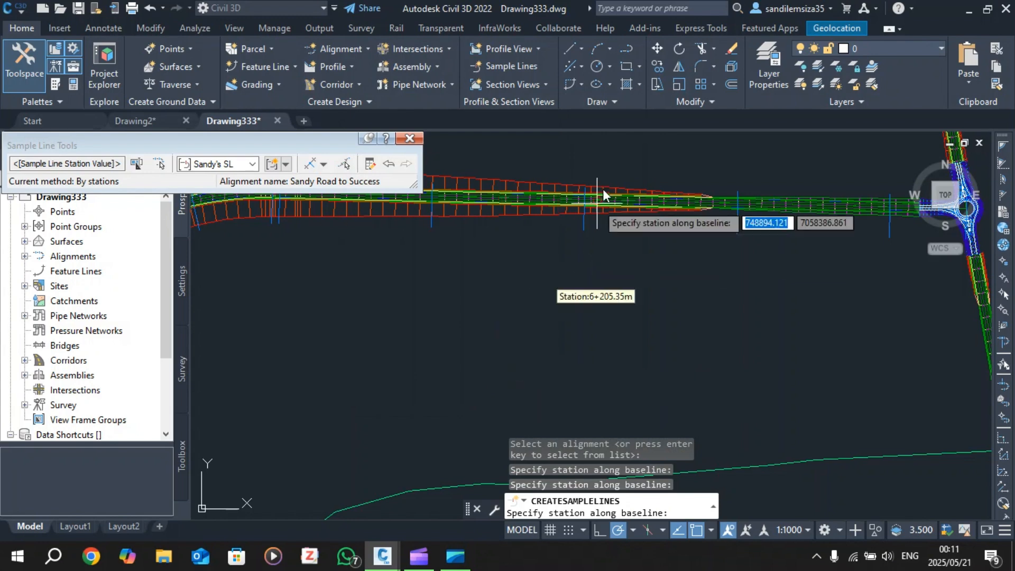
scroll(745, 195, up, 1)
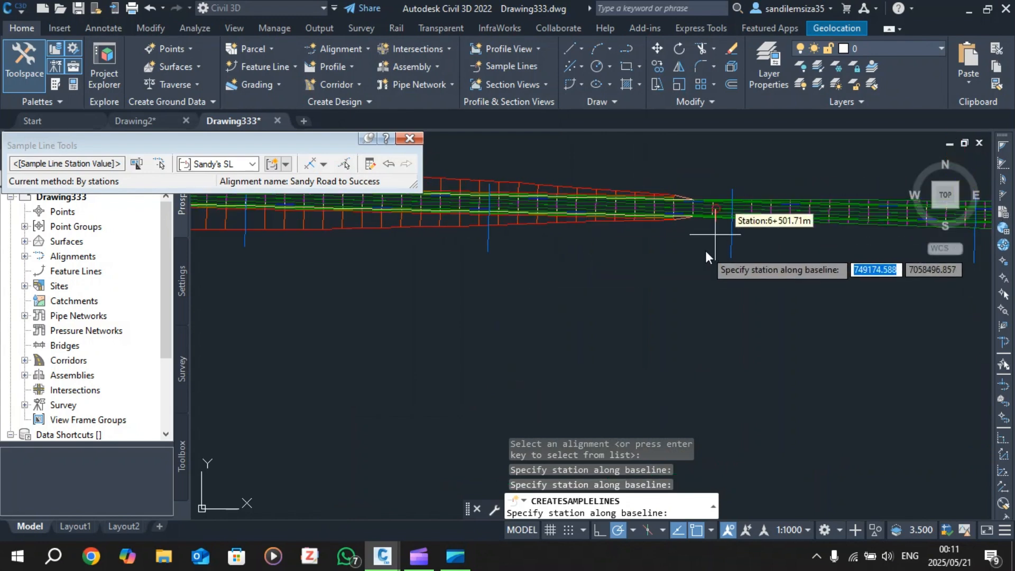
scroll(769, 181, up, 4)
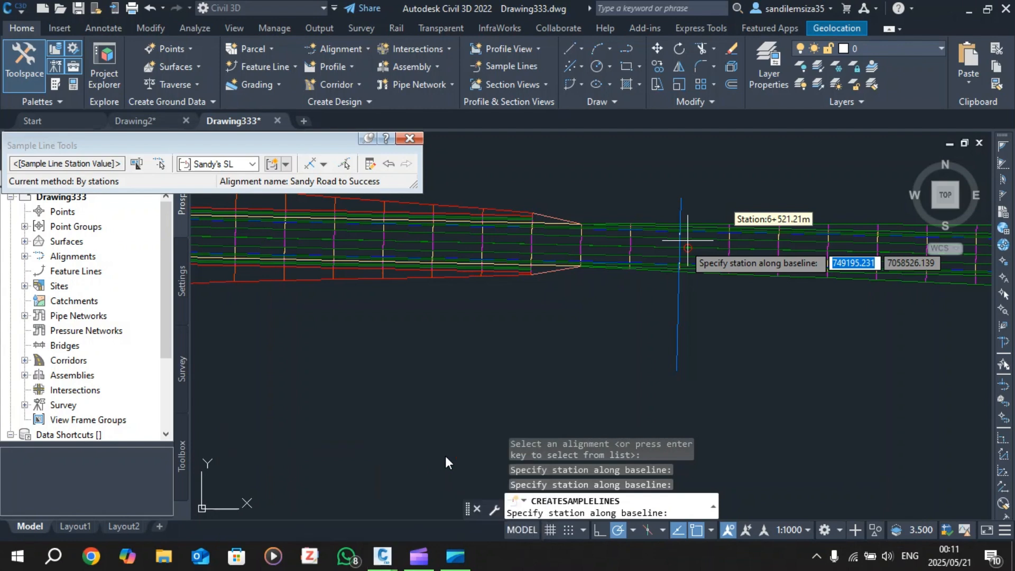
click(409, 139)
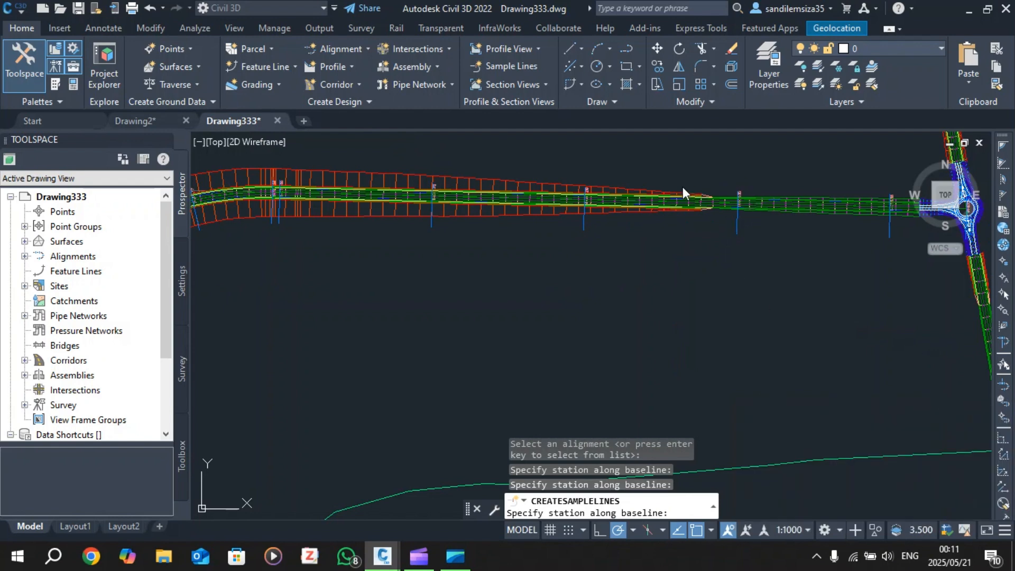
scroll(683, 186, up, 2)
key(Return)
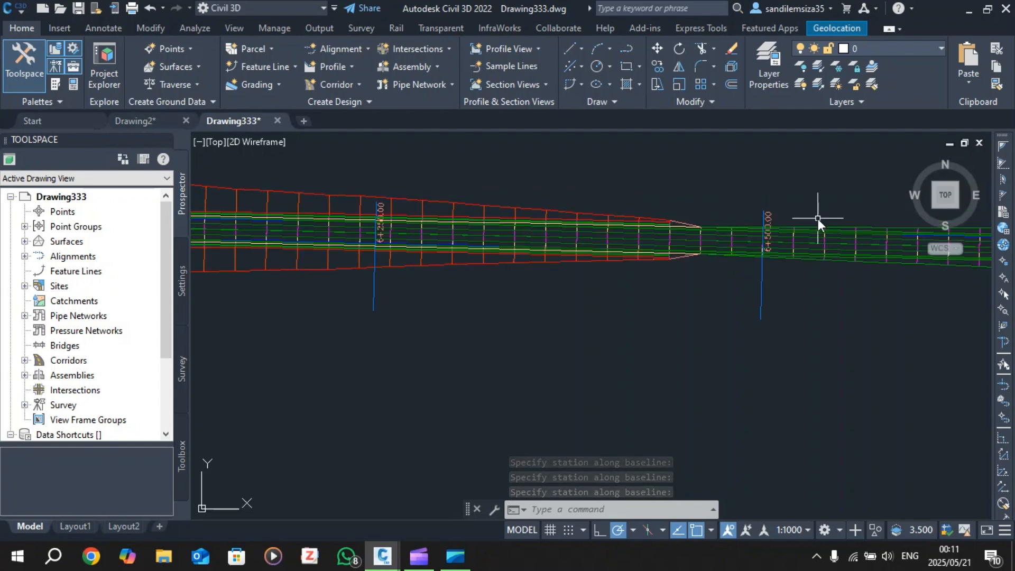
Inspect the sample lines and their station labels on the straight and curved parts of the road corridor.
scroll(780, 225, up, 3)
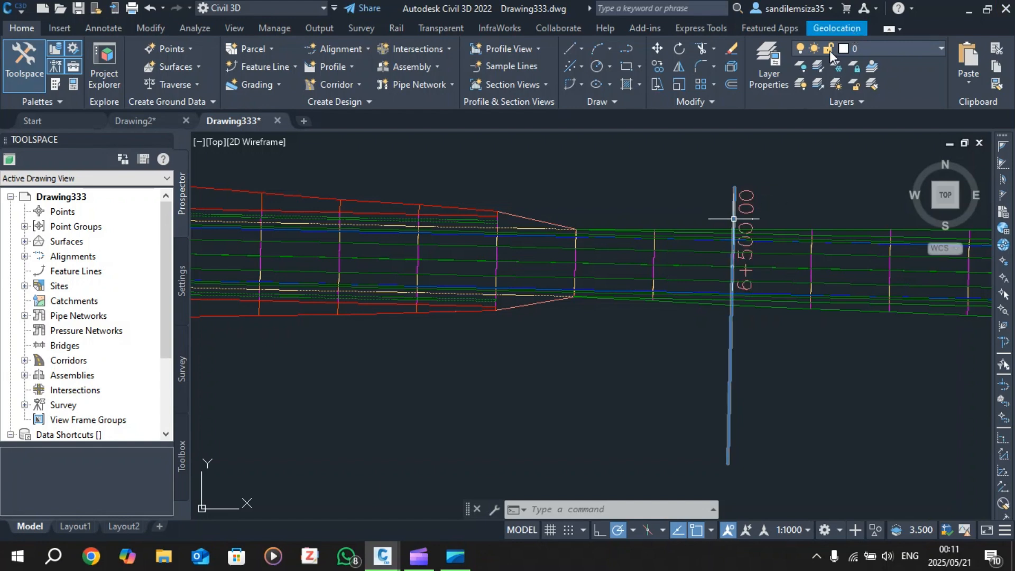
scroll(729, 222, down, 5)
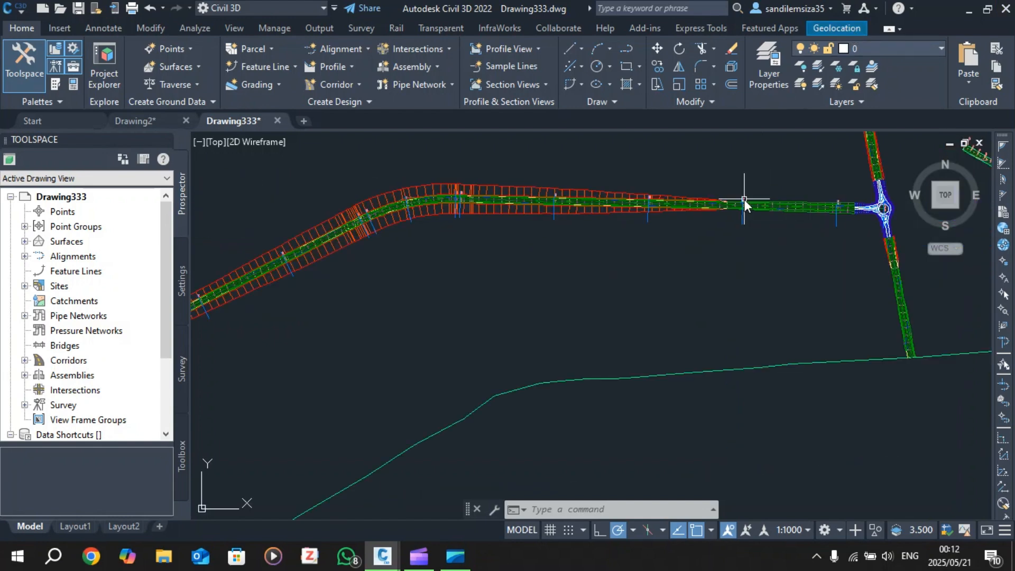
scroll(505, 201, up, 5)
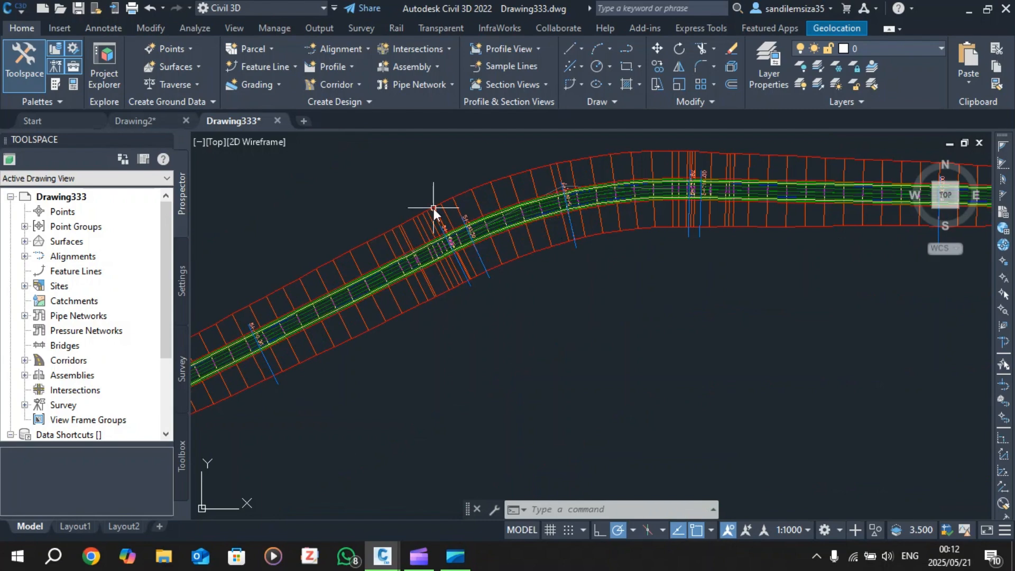
Examine the station labels and spacing of the sample lines on the curve between stations 5+476.51 and 5+607.17.
scroll(502, 260, up, 3)
scroll(551, 197, down, 4)
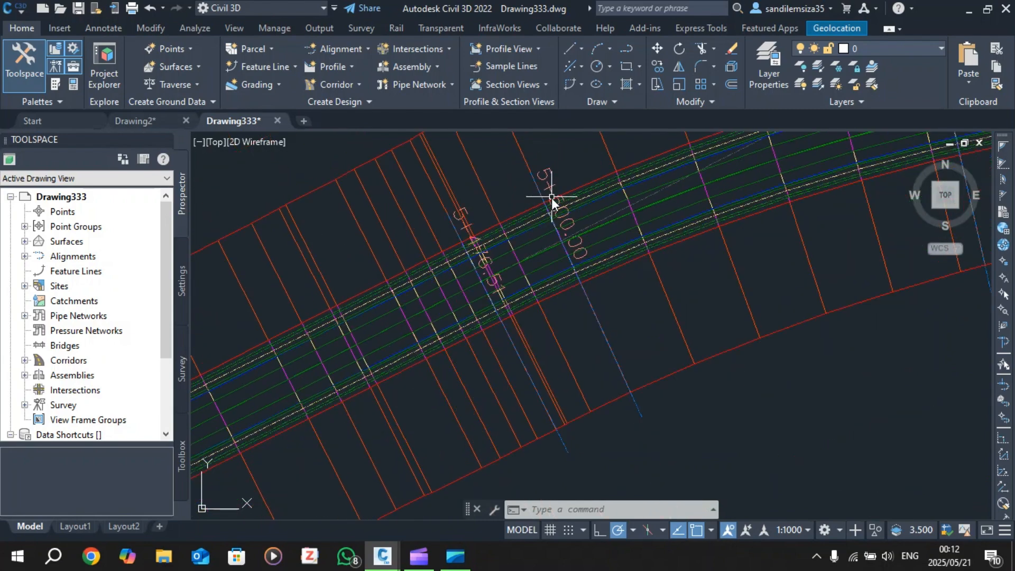
scroll(528, 234, down, 4)
scroll(581, 189, up, 3)
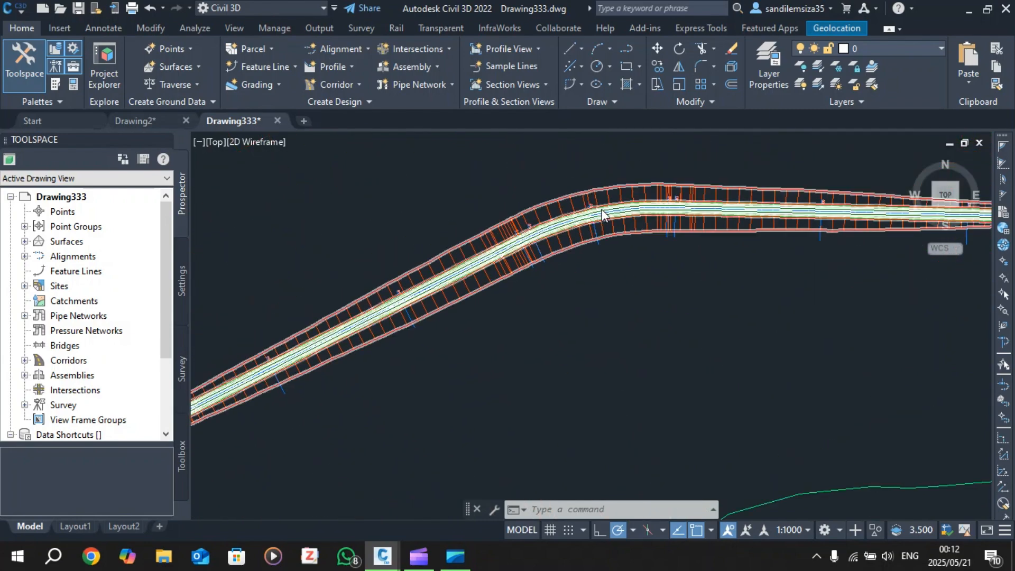
scroll(577, 194, up, 4)
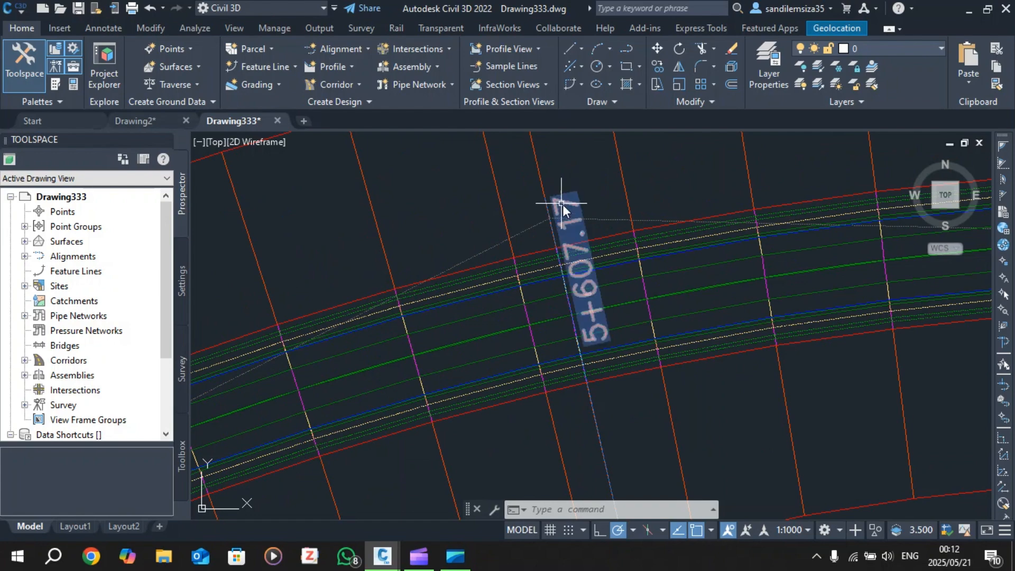
scroll(564, 205, down, 4)
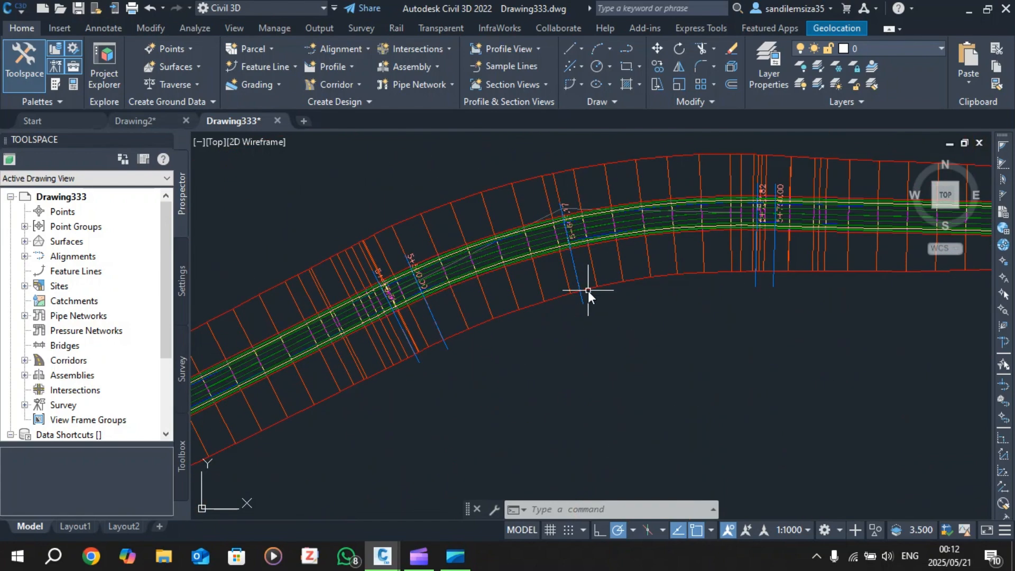
Check the sample line coverage over the whole road alignment, including the section around station 3+500.00 where the curve begins.
scroll(544, 312, down, 5)
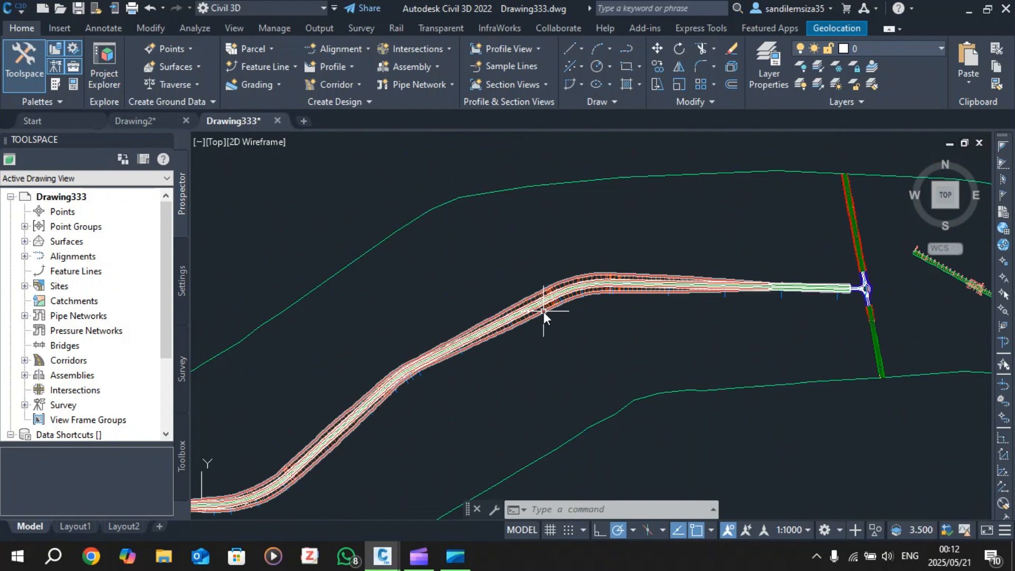
scroll(453, 386, down, 2)
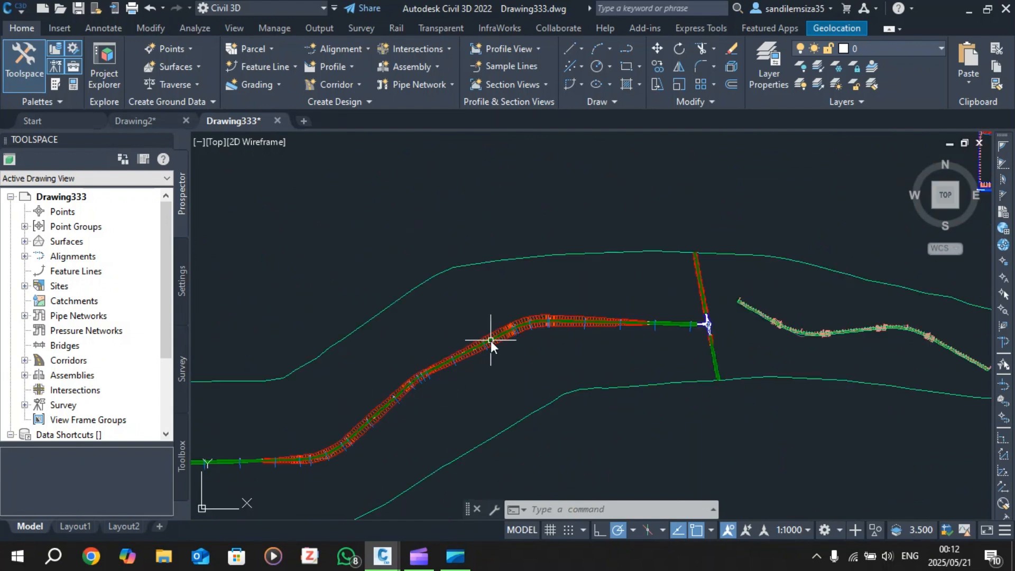
scroll(466, 376, down, 3)
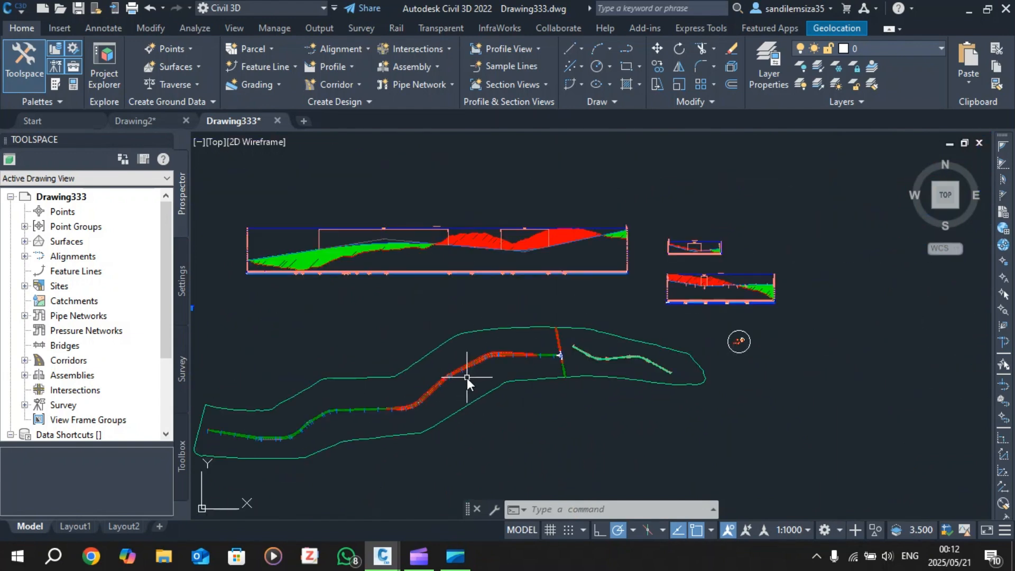
scroll(217, 442, up, 4)
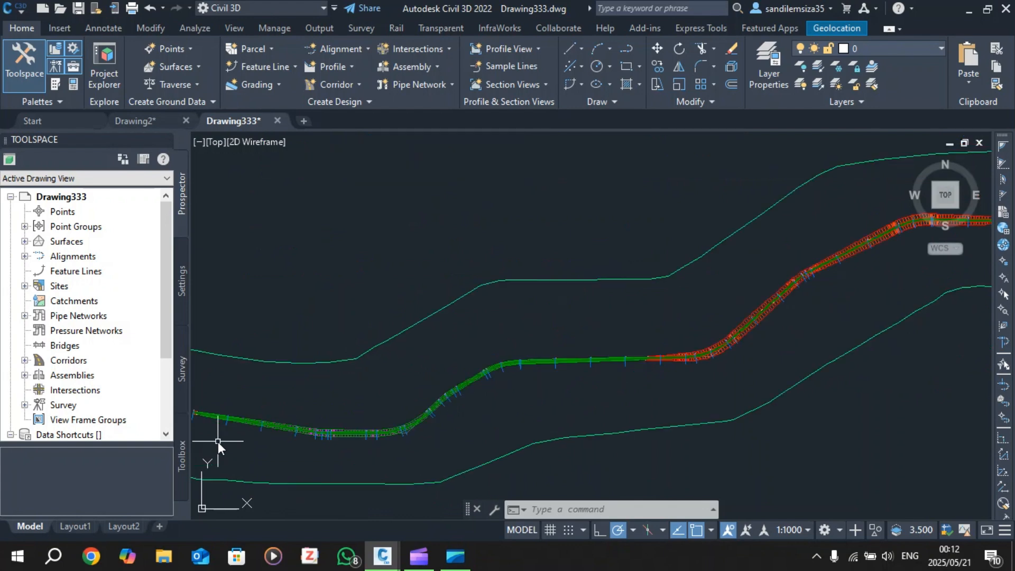
scroll(260, 432, down, 2)
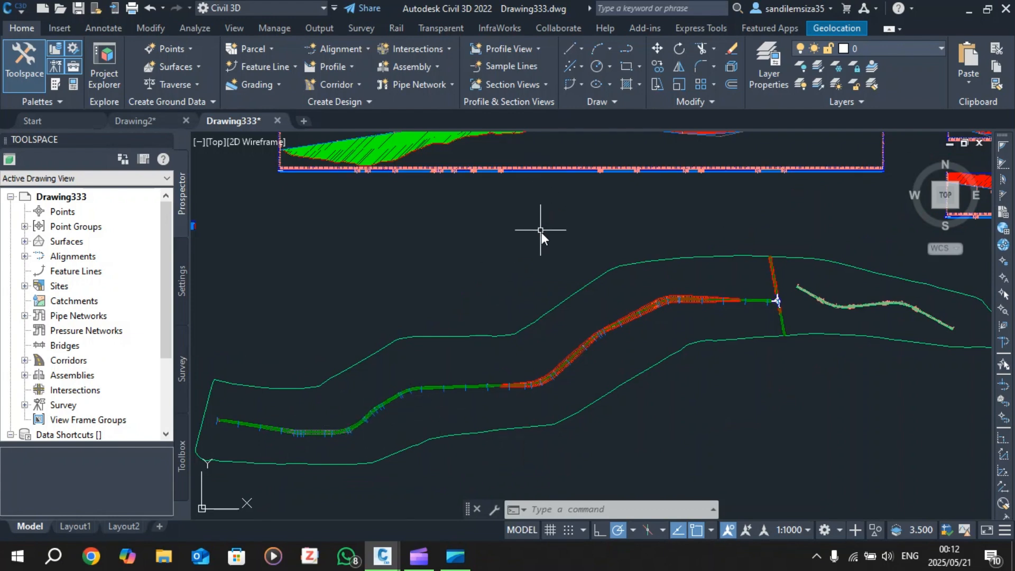
scroll(606, 371, up, 2)
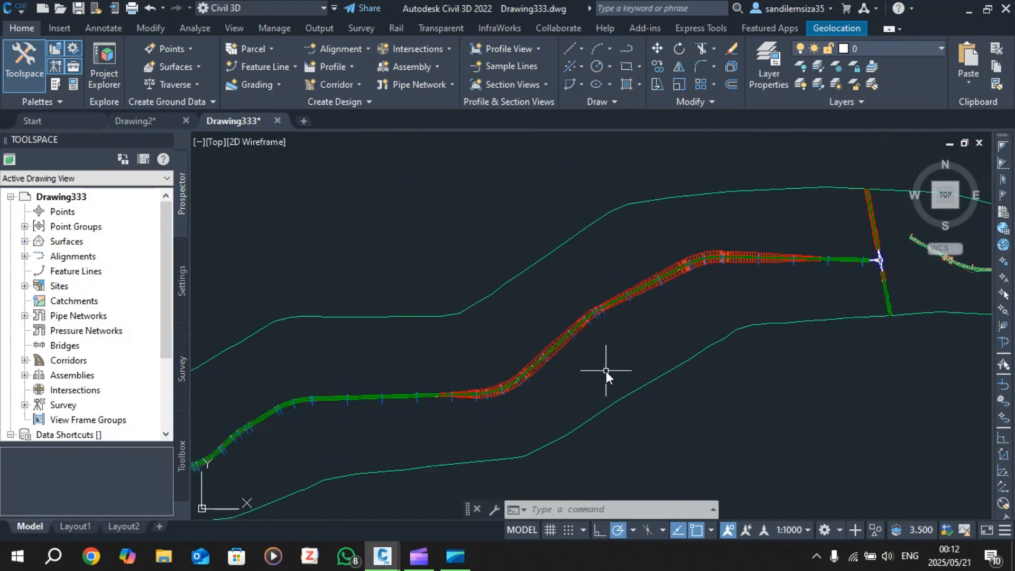
scroll(606, 372, up, 2)
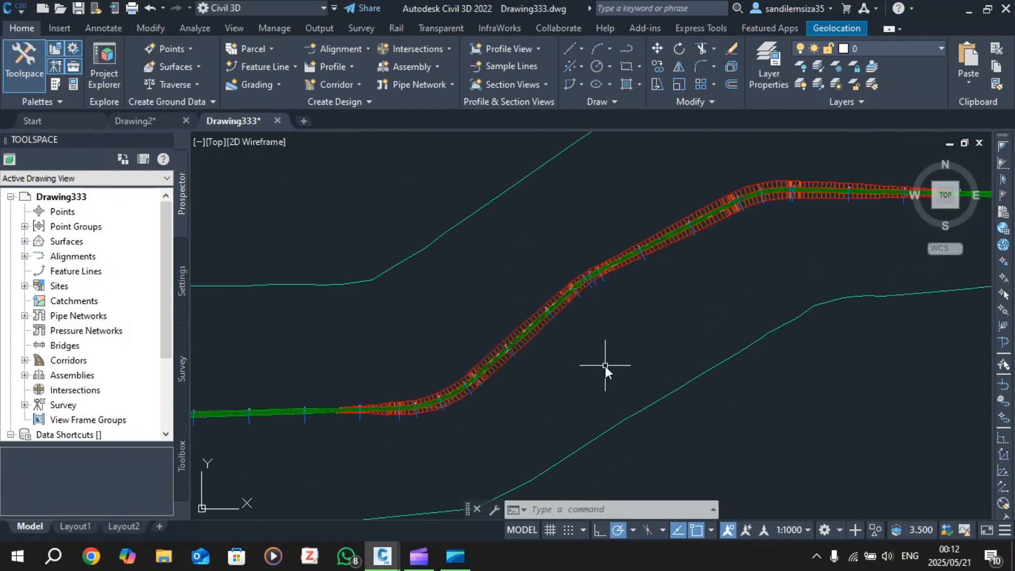
scroll(355, 423, up, 5)
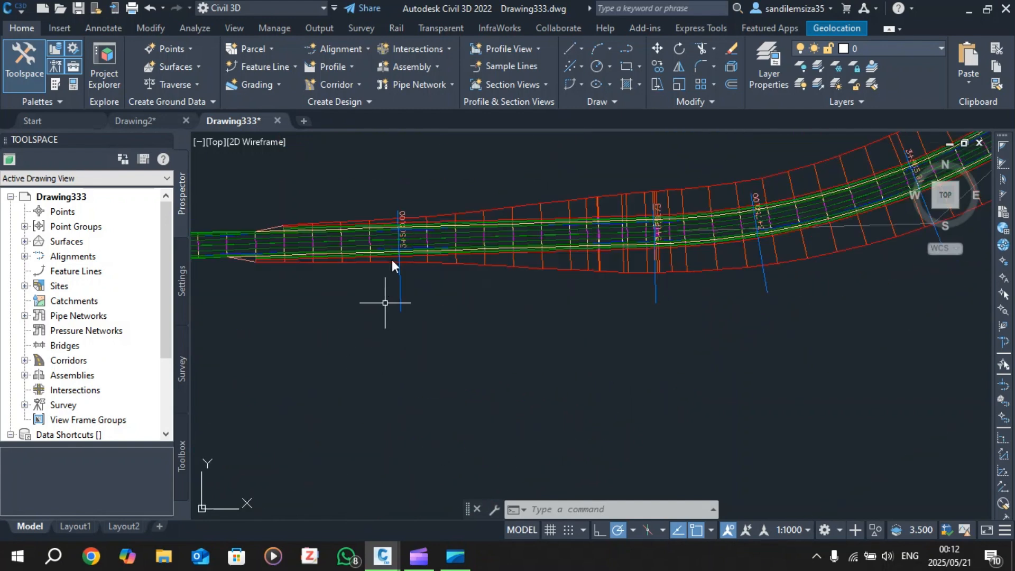
scroll(417, 252, down, 5)
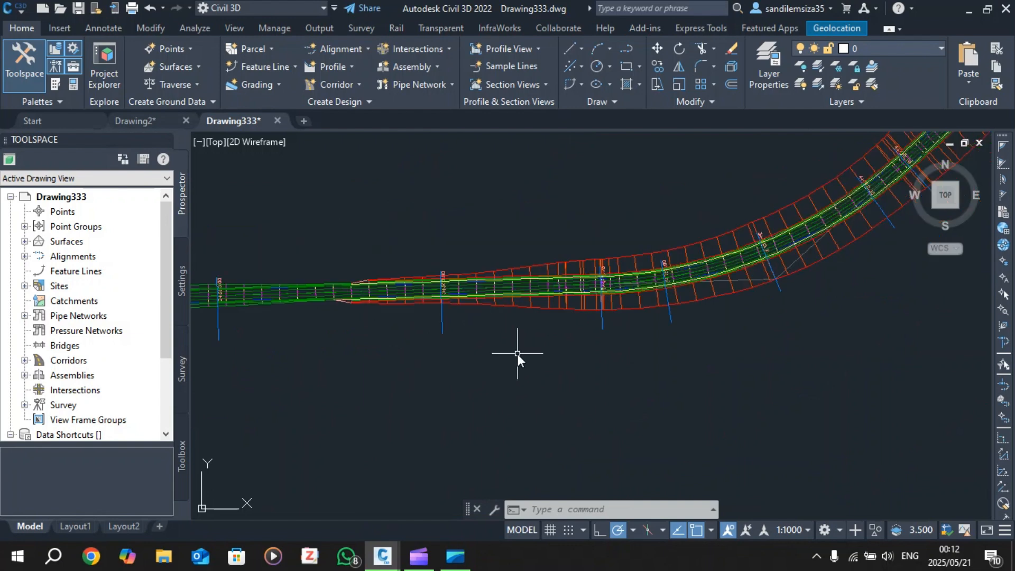
scroll(518, 353, down, 4)
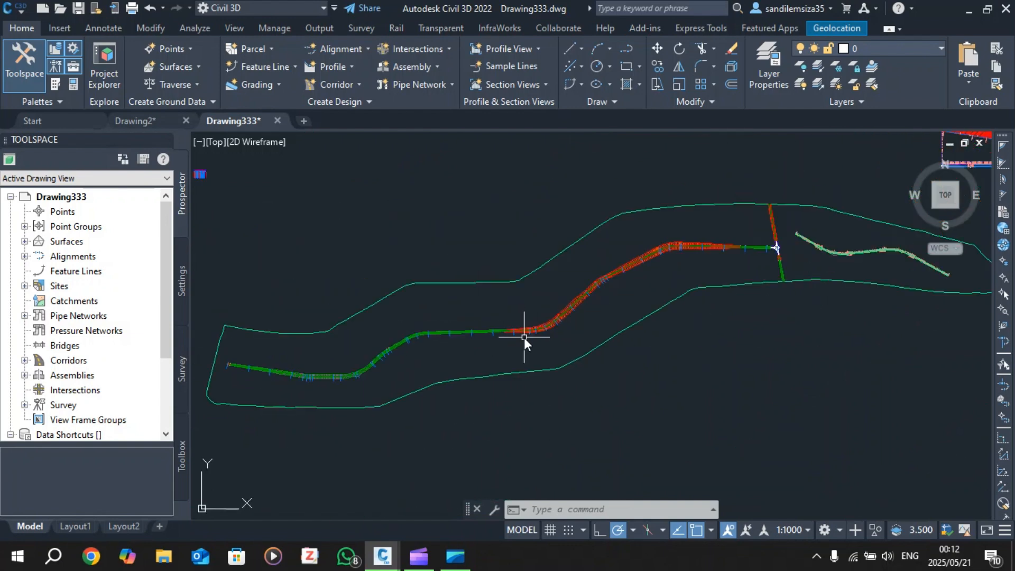
scroll(550, 321, up, 2)
scroll(562, 321, down, 3)
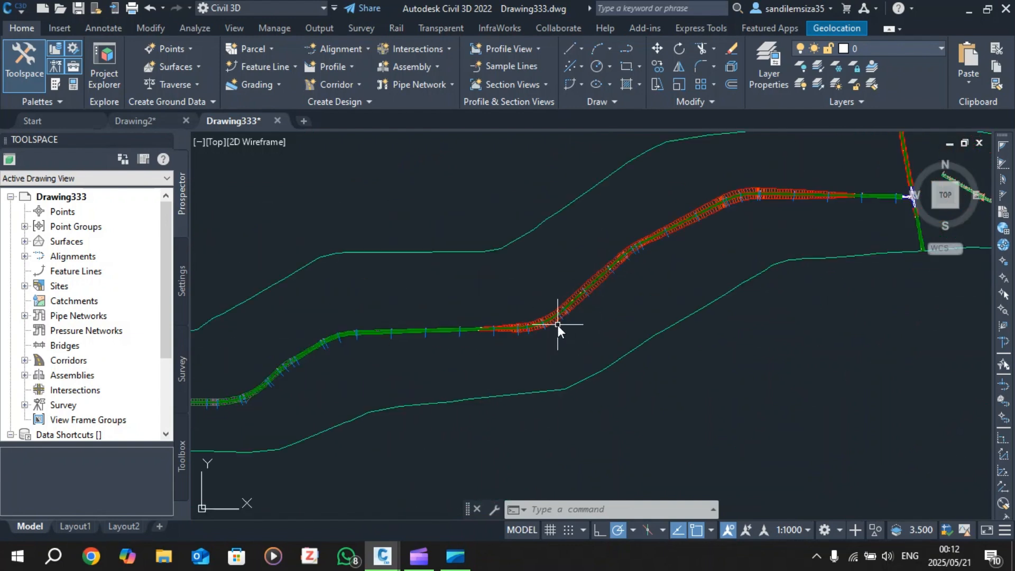
scroll(588, 313, up, 2)
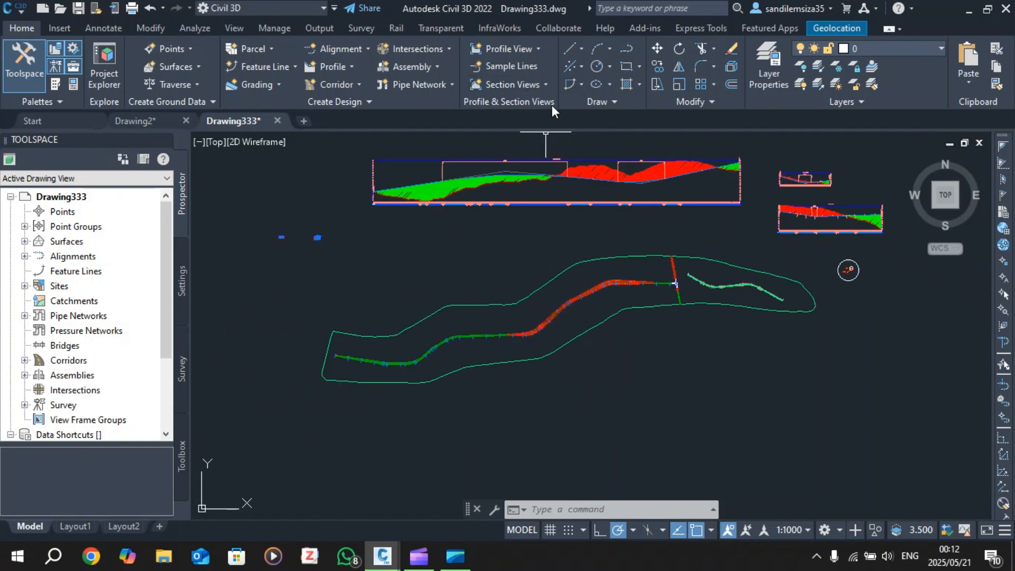
Start a single section view for the Sandy's SL sample line group and browse its available sample line stations.
click(525, 91)
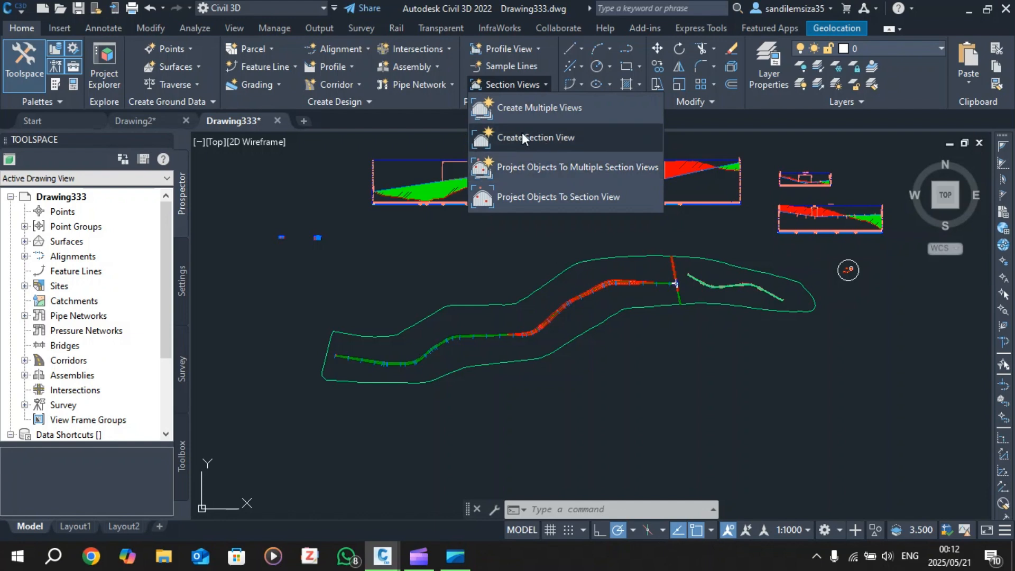
click(554, 141)
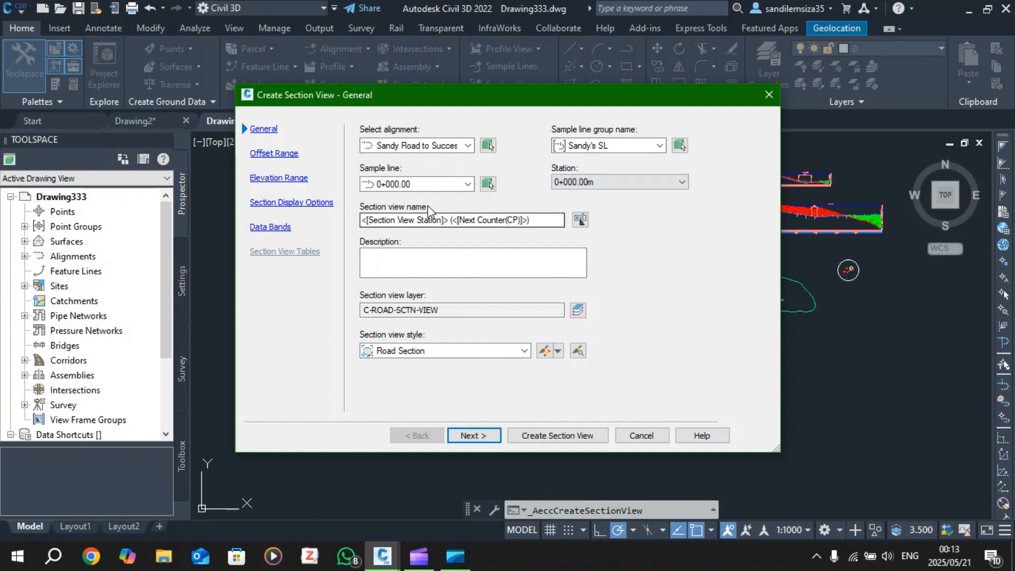
click(468, 184)
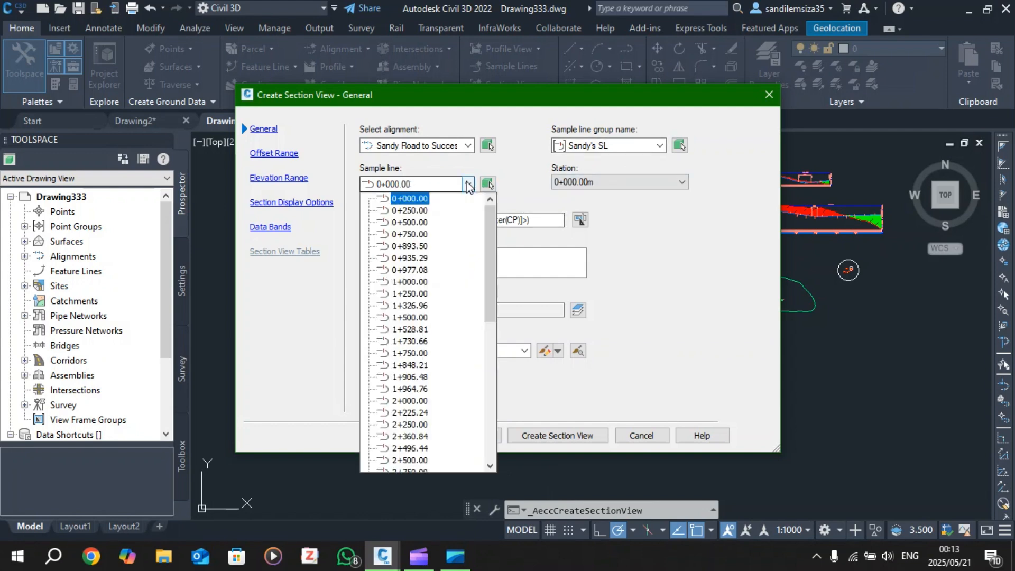
click(468, 184)
click(468, 183)
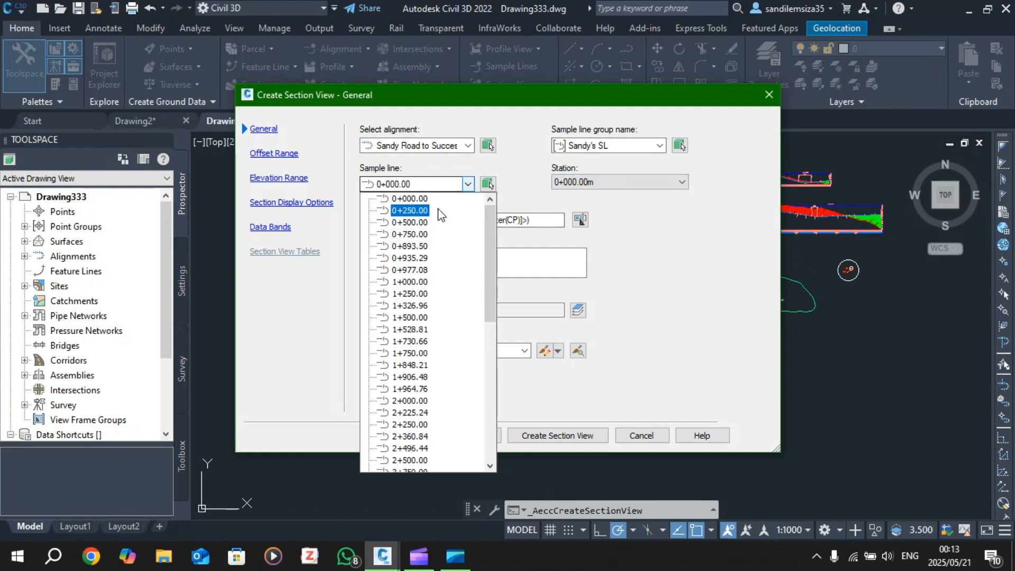
scroll(433, 223, down, 4)
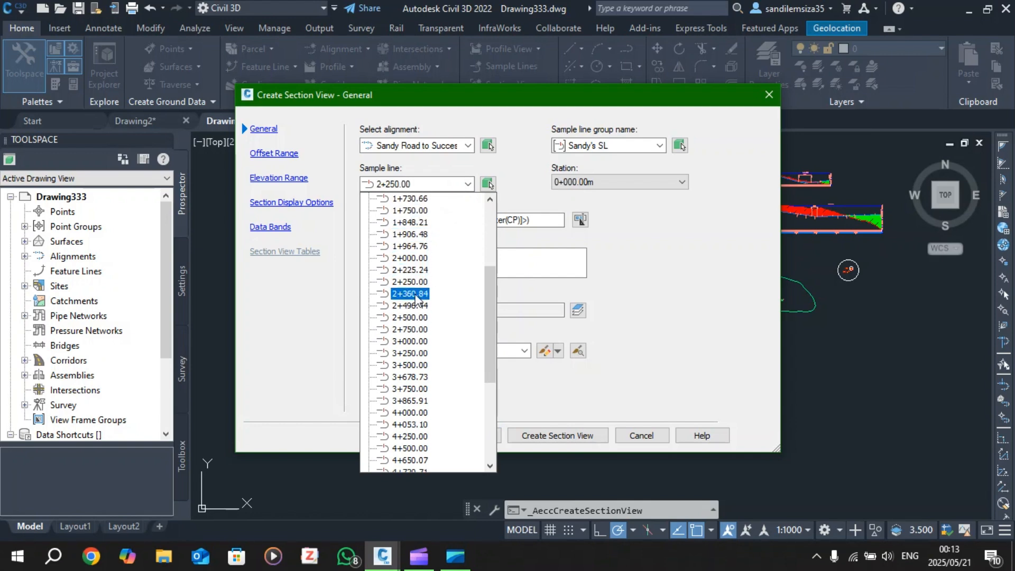
scroll(420, 296, down, 3)
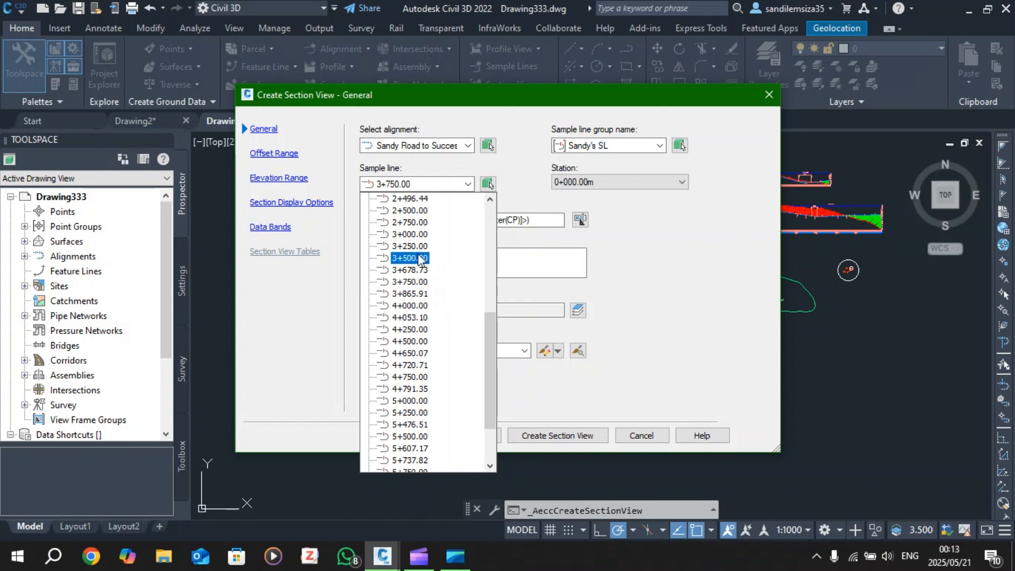
Choose the sample line at station 3+678.73 for the section view by picking it in the drawing.
mouse_move(405, 96)
mouse_down()
mouse_move(447, 109)
mouse_move(789, 122)
mouse_up()
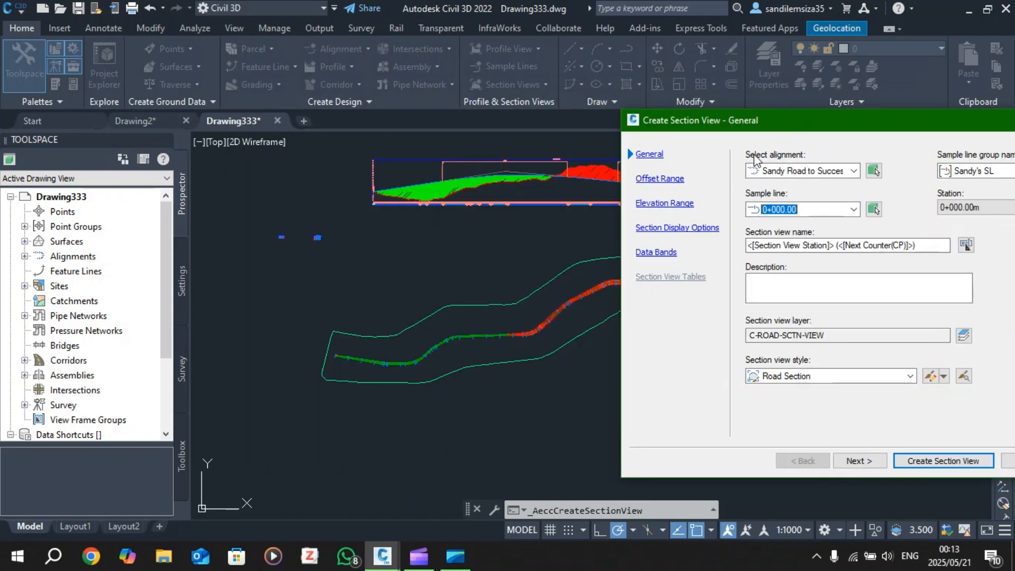
click(874, 211)
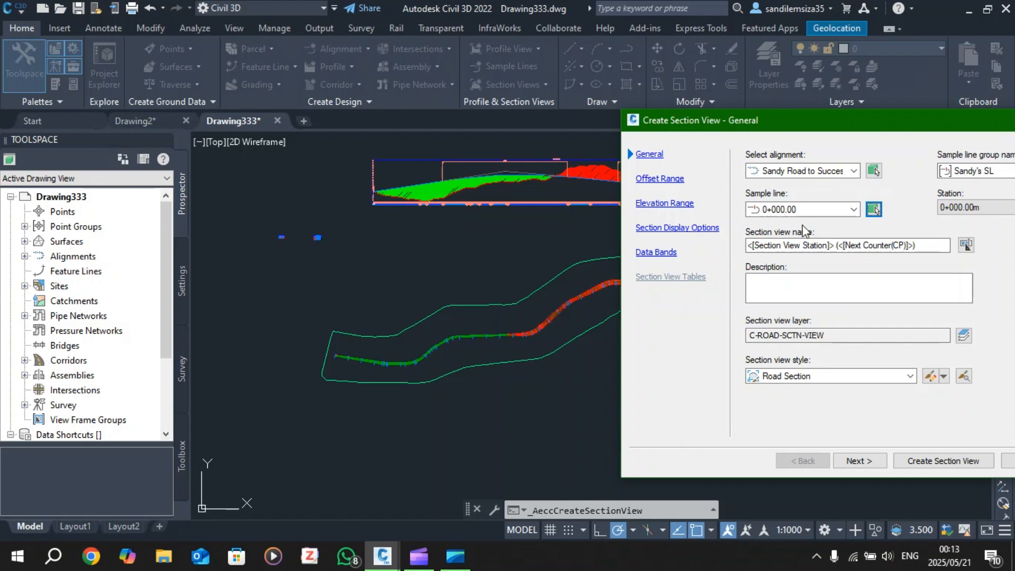
scroll(503, 349, up, 4)
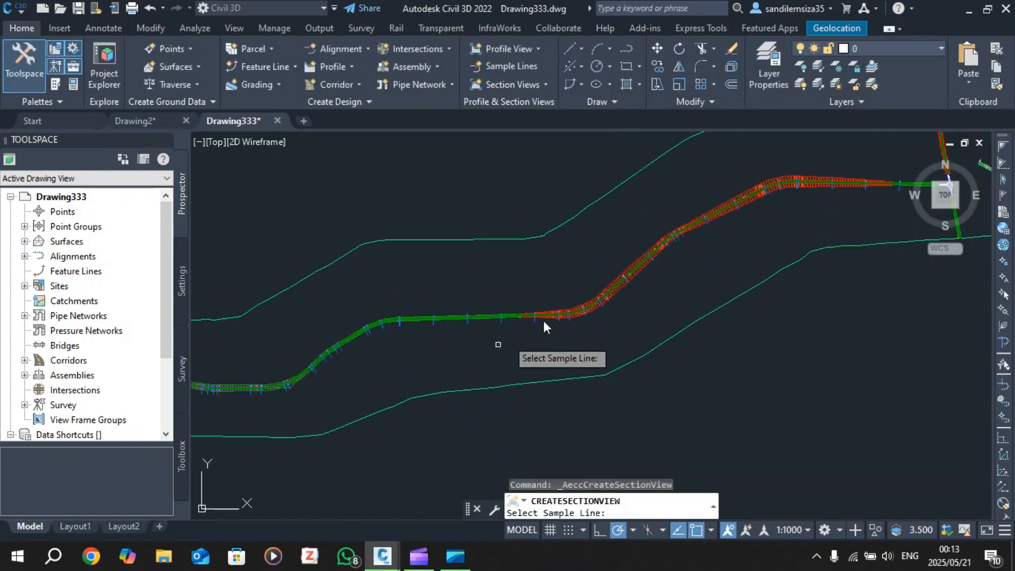
scroll(544, 324, up, 6)
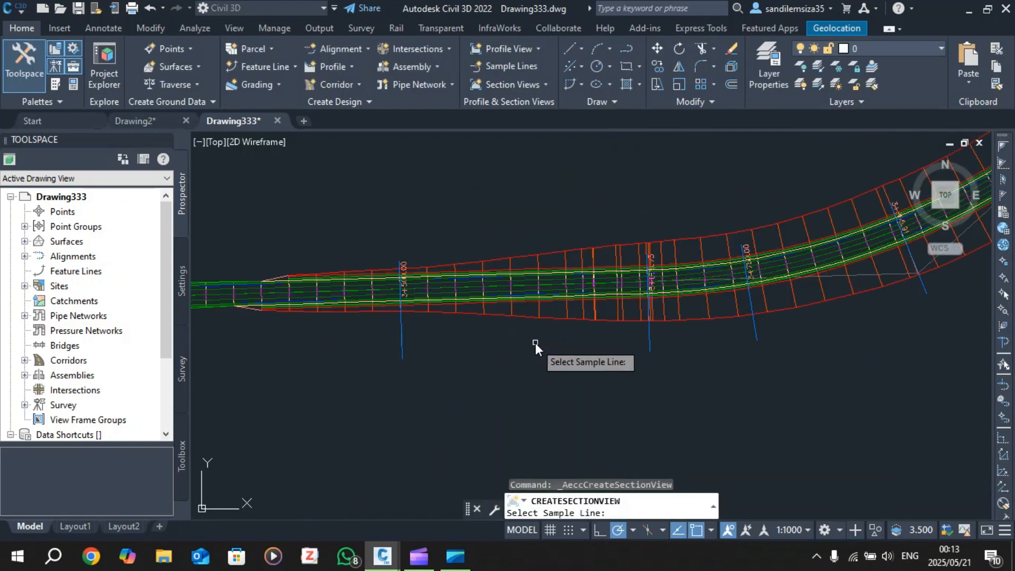
scroll(460, 327, down, 8)
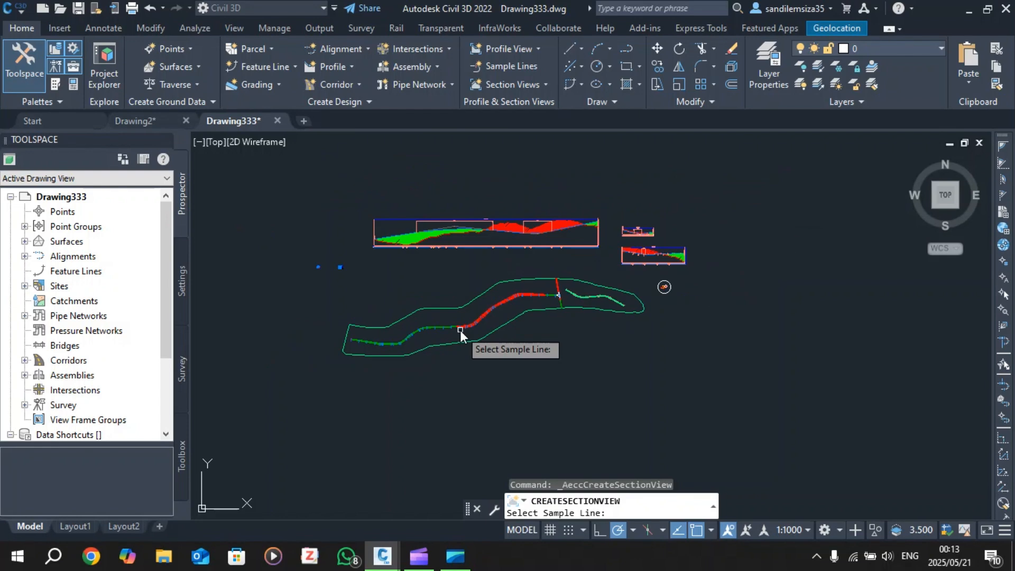
scroll(460, 330, up, 6)
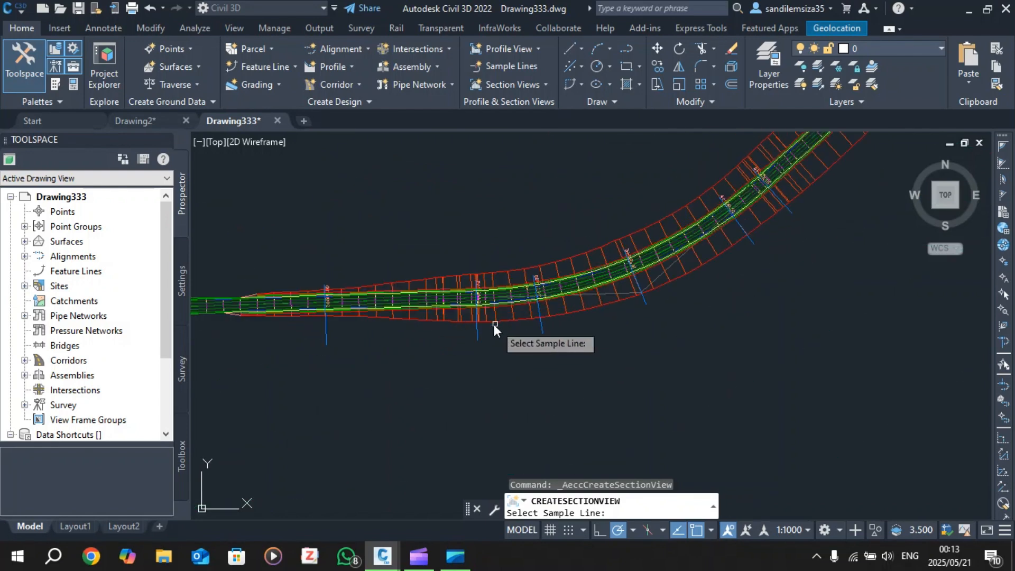
scroll(465, 330, up, 4)
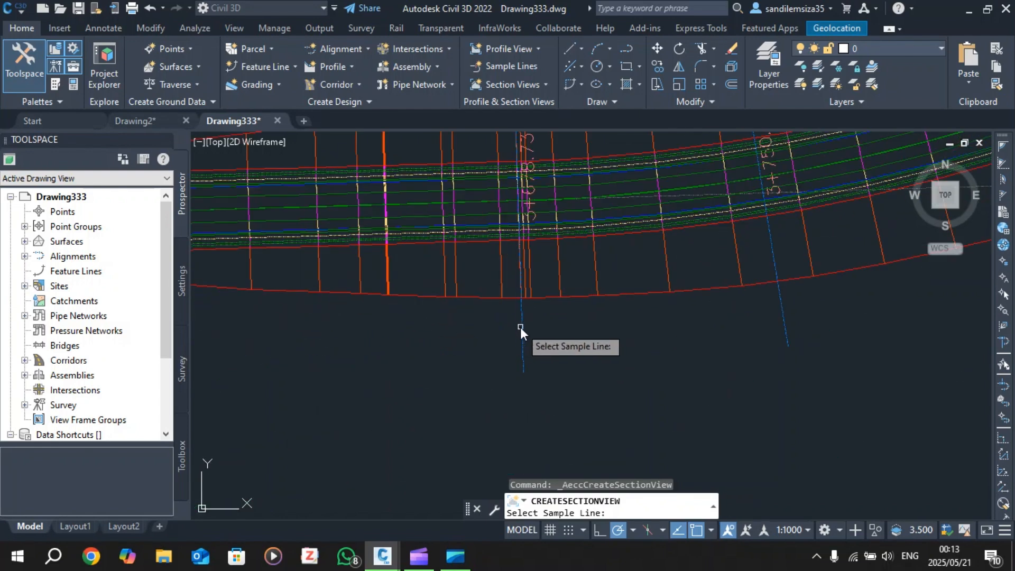
scroll(521, 328, down, 3)
scroll(522, 331, up, 2)
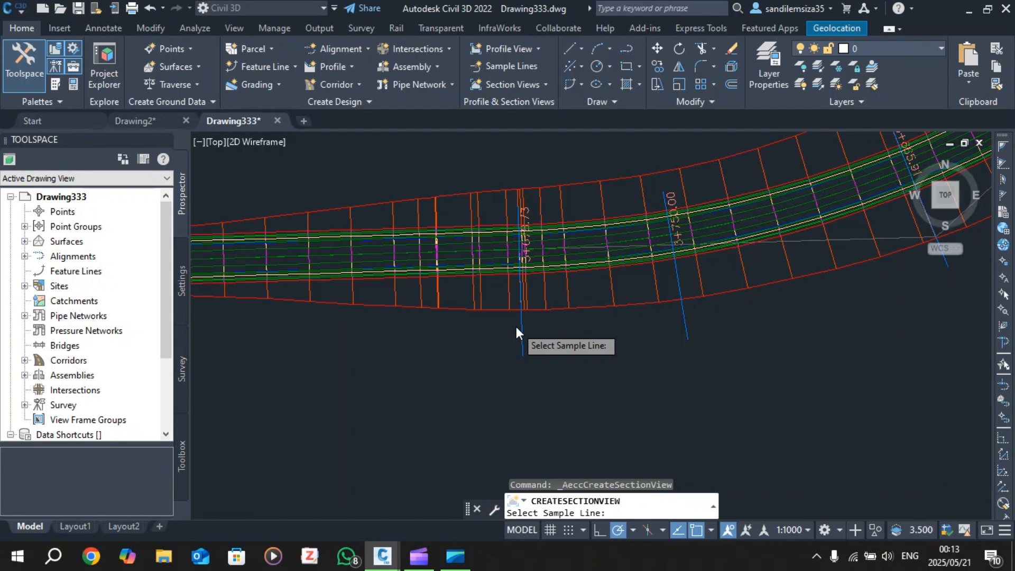
scroll(516, 327, up, 1)
click(522, 326)
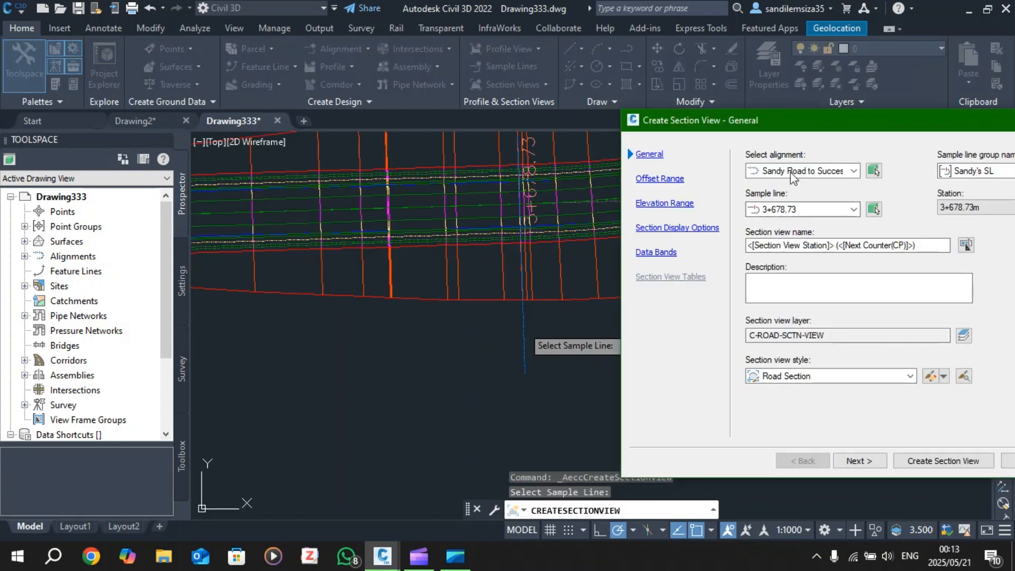
drag(790, 123, 404, 79)
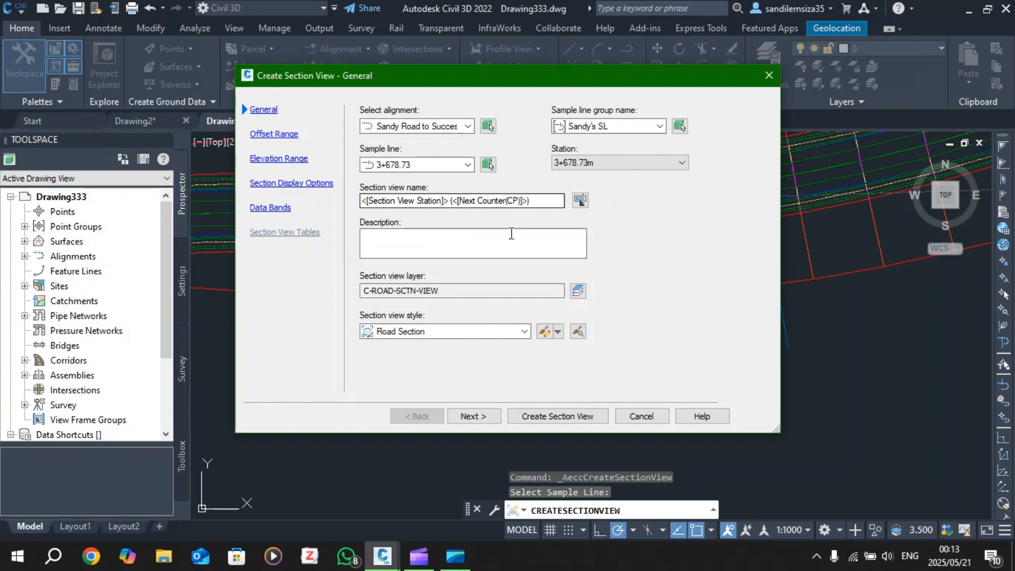
Give the section view a user-specified offset range from -20 m on the left to 20 m on the right.
click(475, 417)
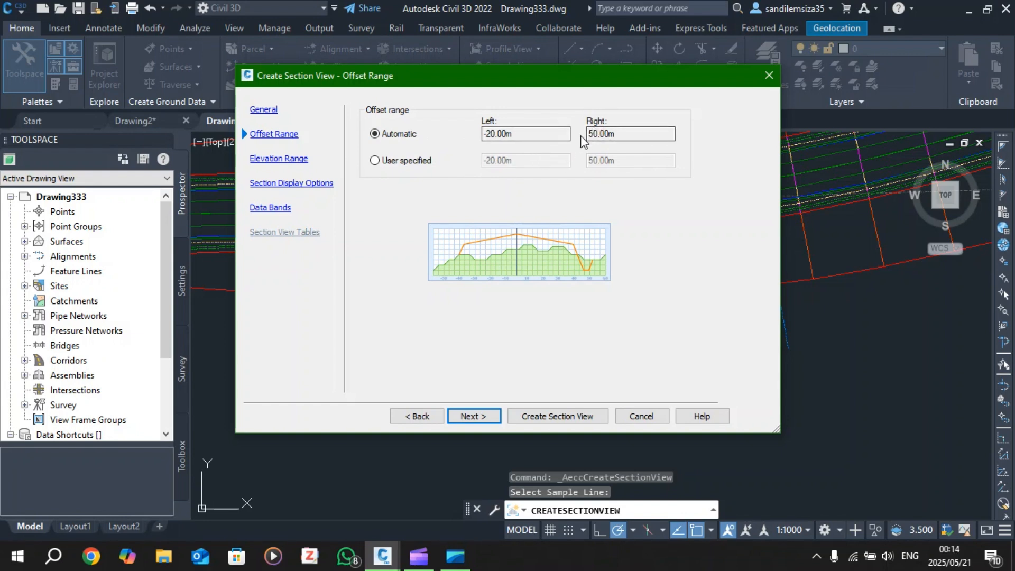
click(385, 162)
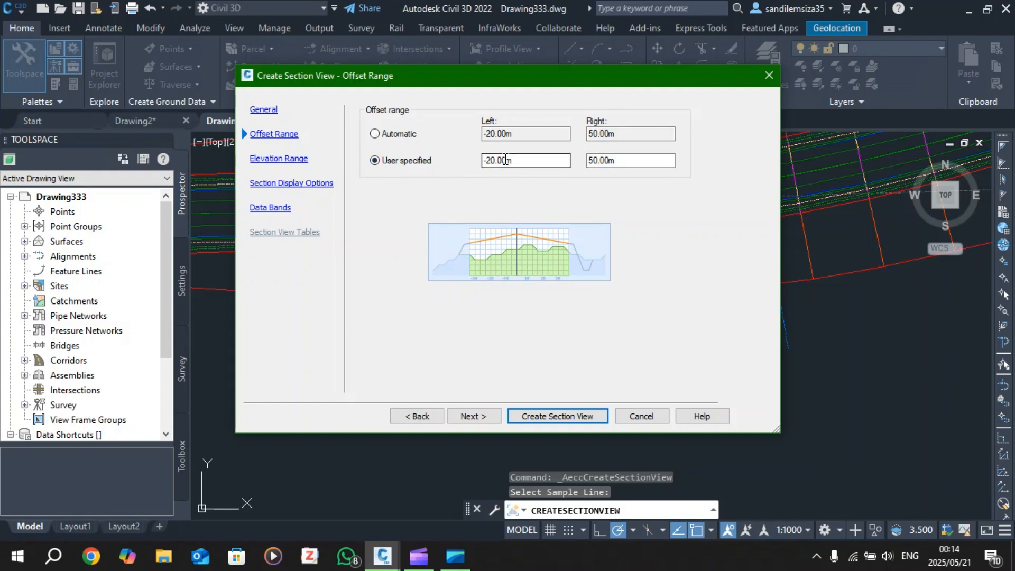
click(608, 160)
key(shift+Home)
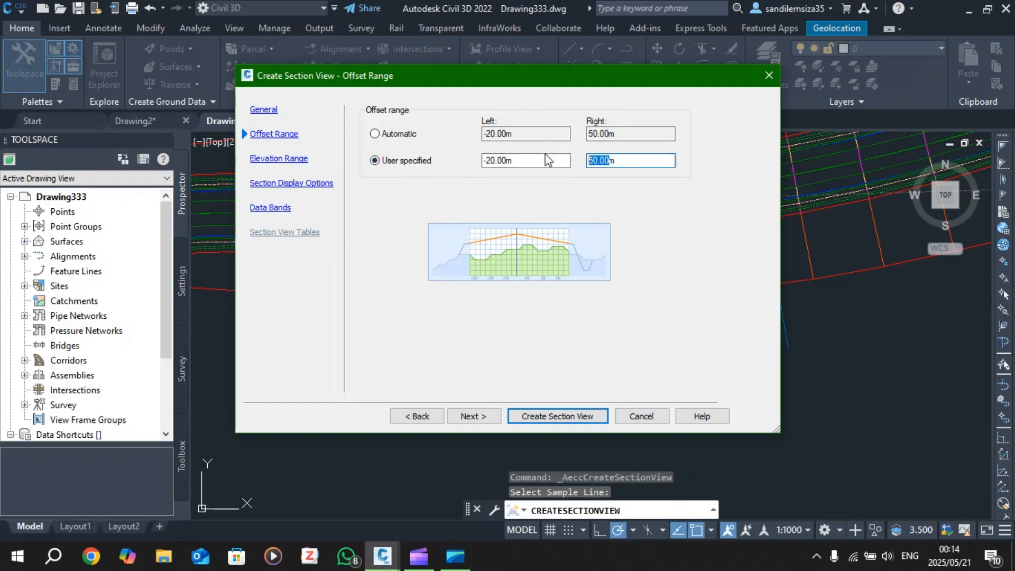
text(20m)
click(636, 138)
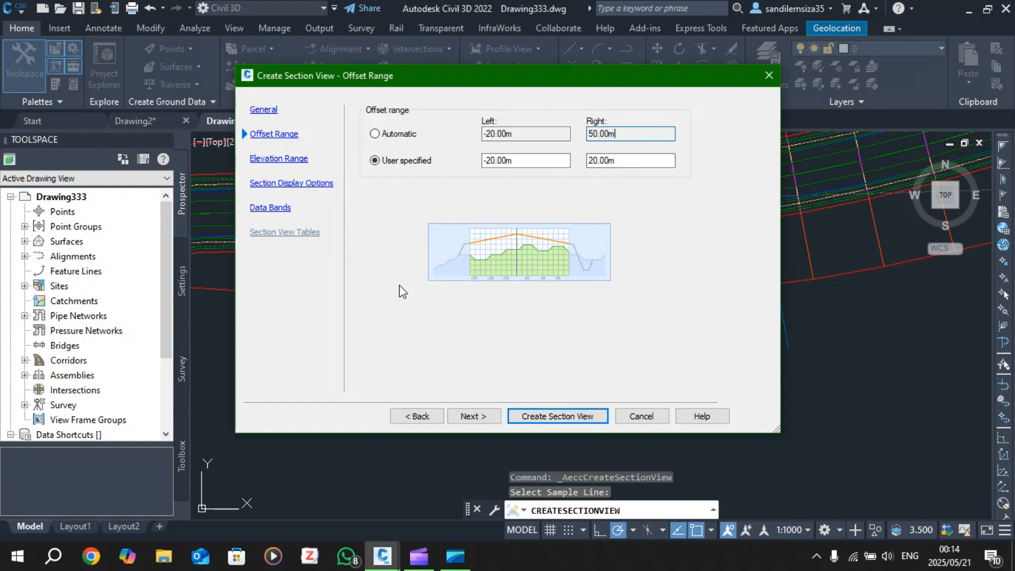
click(460, 413)
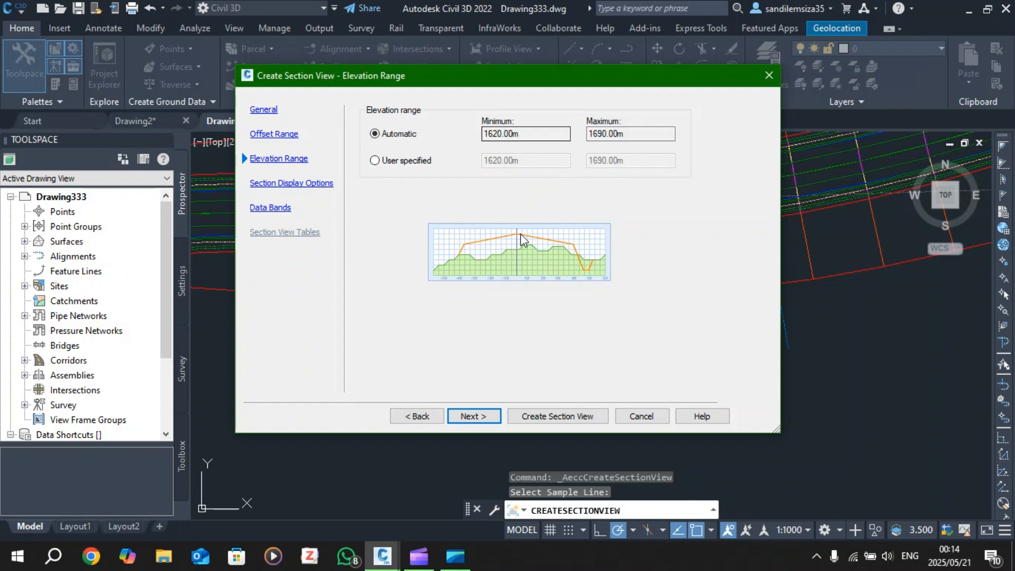
Create the section view with automatic elevation range, all sections drawn and the Offsets Only band set, placing it beside the shorter profile view.
click(287, 183)
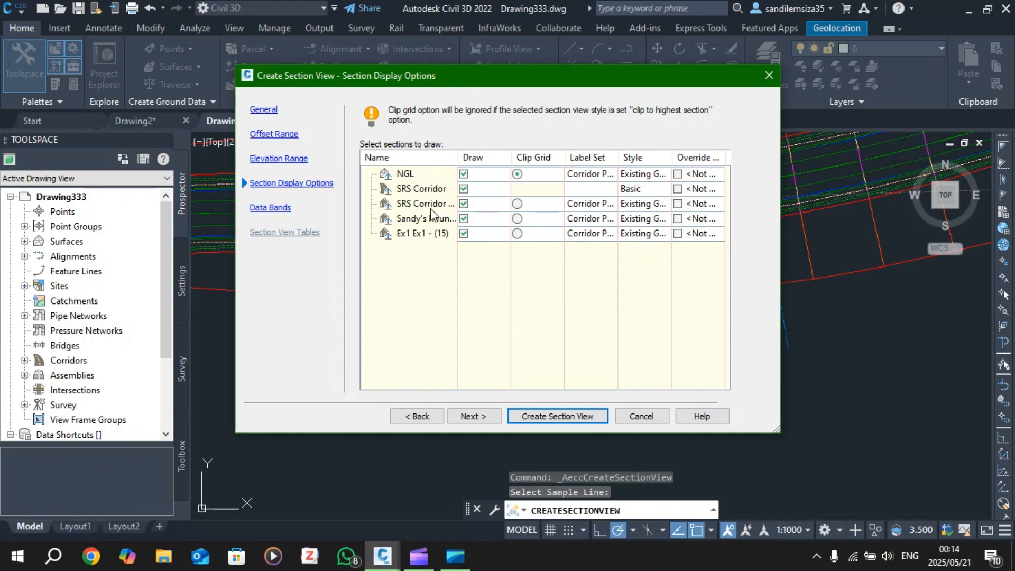
click(474, 417)
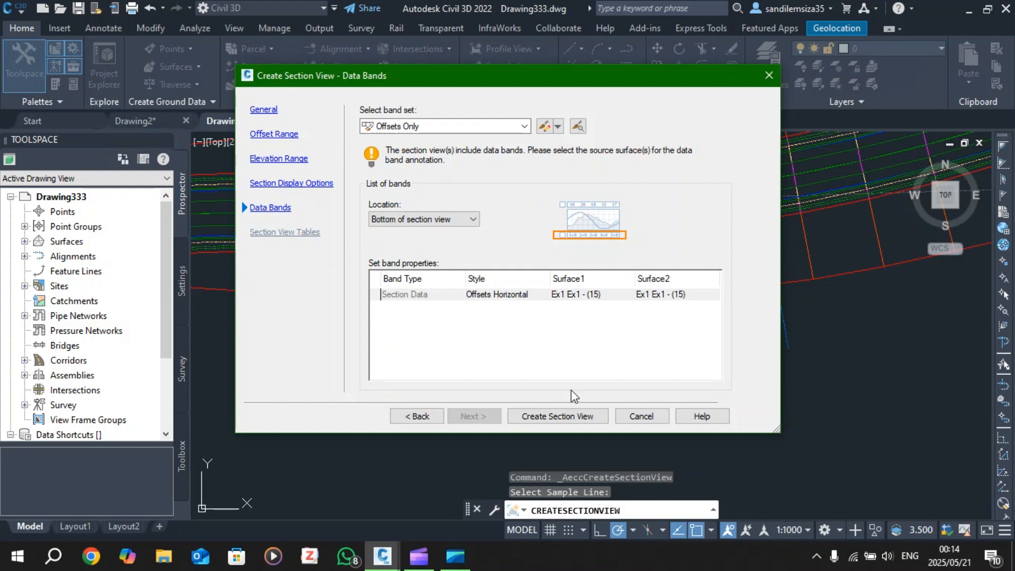
click(585, 416)
scroll(545, 363, down, 5)
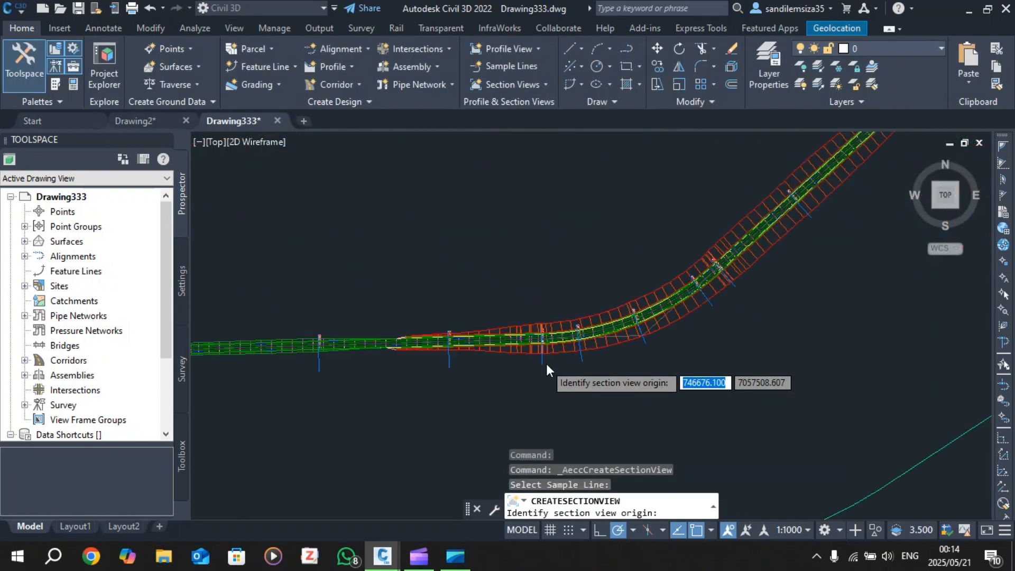
scroll(651, 209, down, 6)
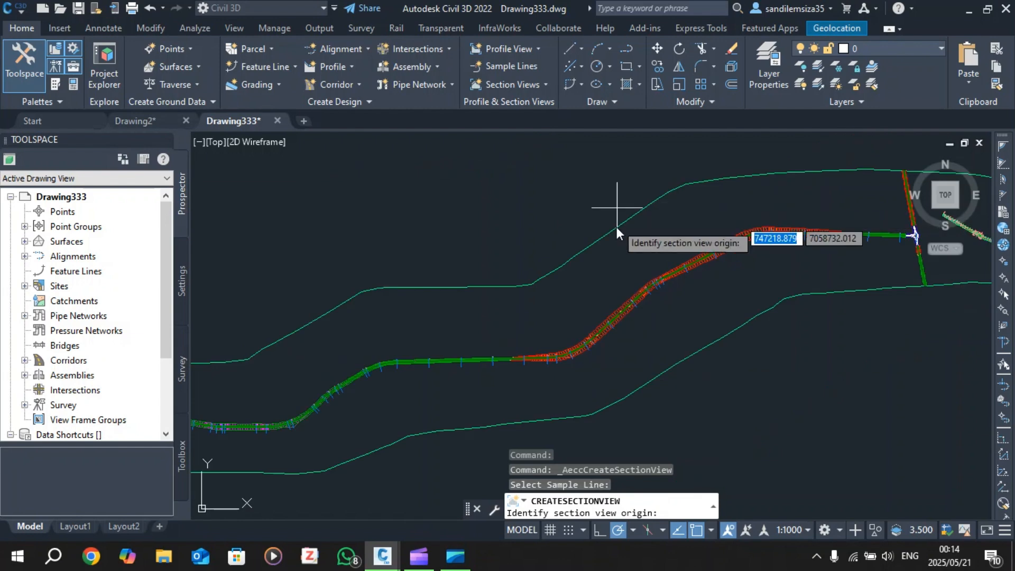
scroll(749, 222, up, 3)
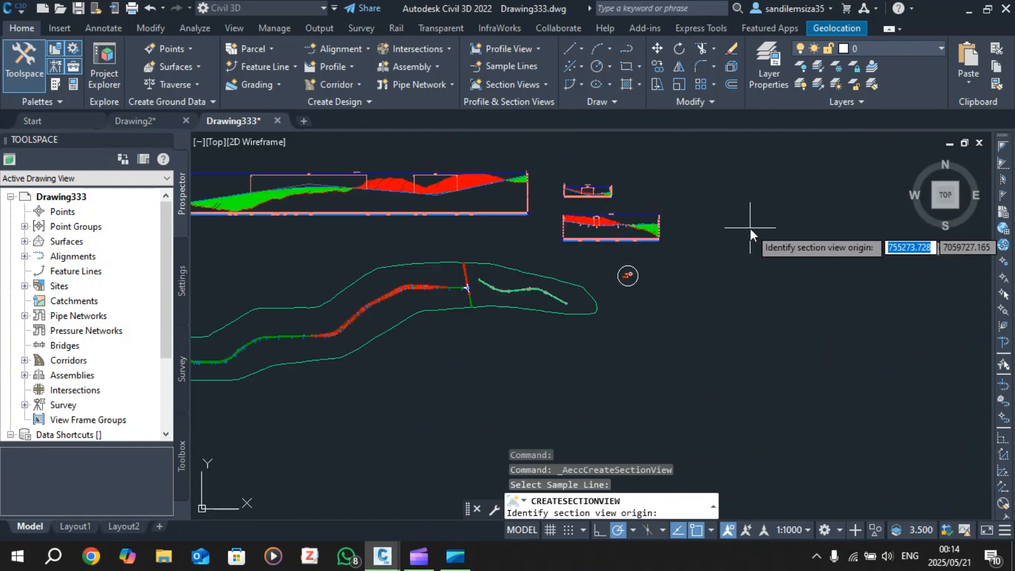
scroll(685, 185, up, 3)
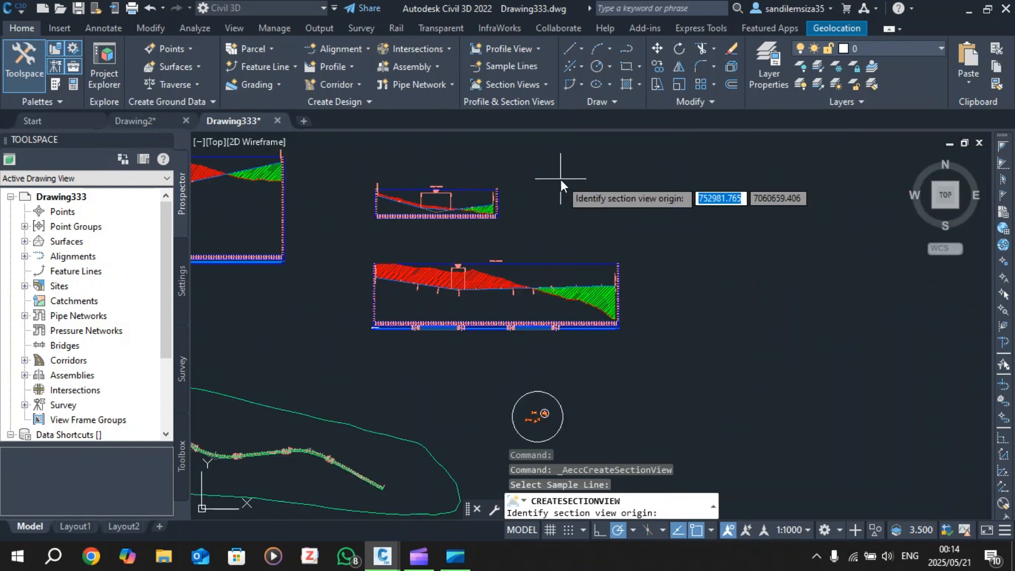
scroll(543, 191, up, 3)
click(540, 207)
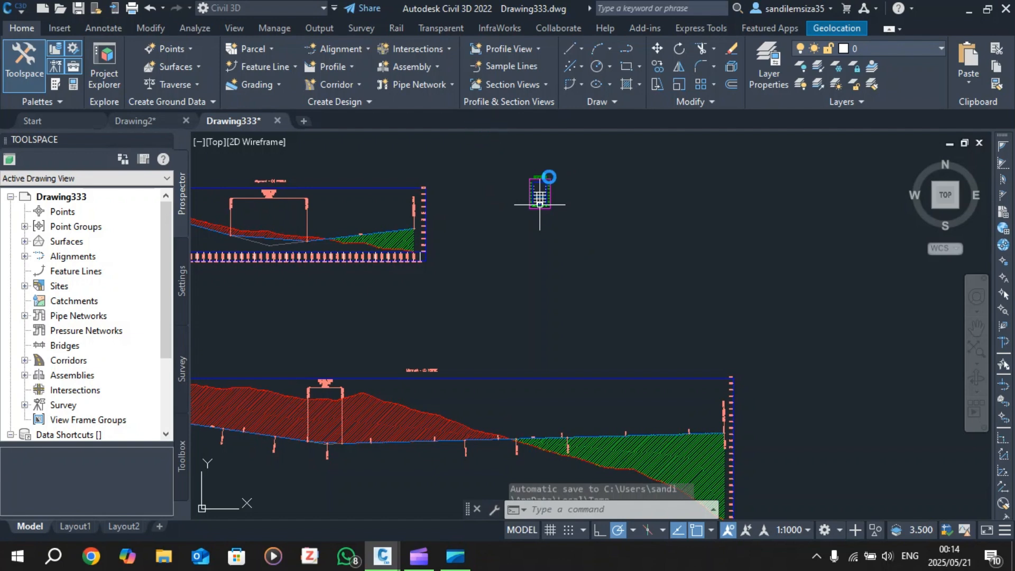
Examine the section view at 3+678.73, comparing the ground line with the corridor's side slopes and pavement layers.
scroll(539, 179, up, 3)
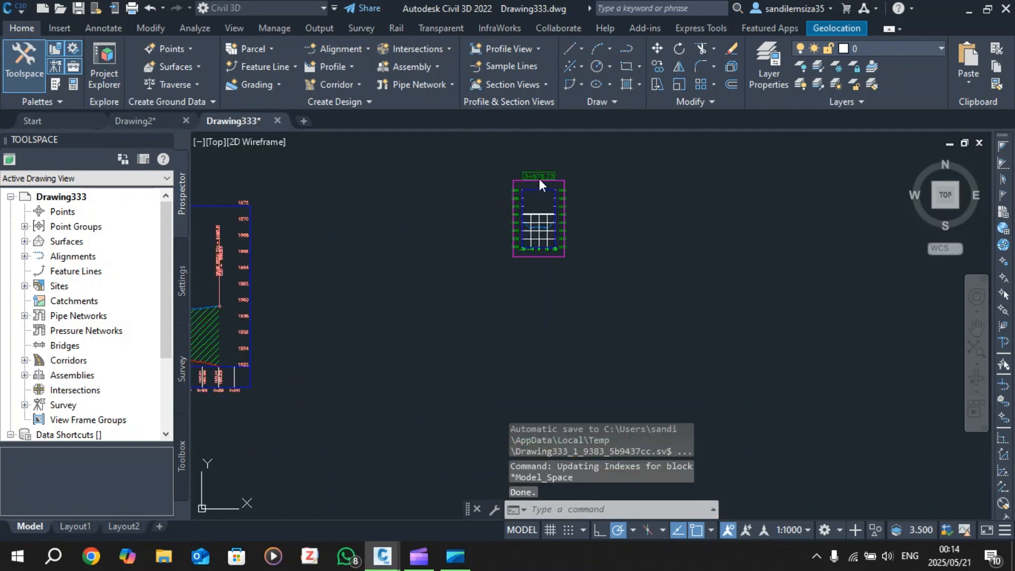
scroll(531, 214, up, 5)
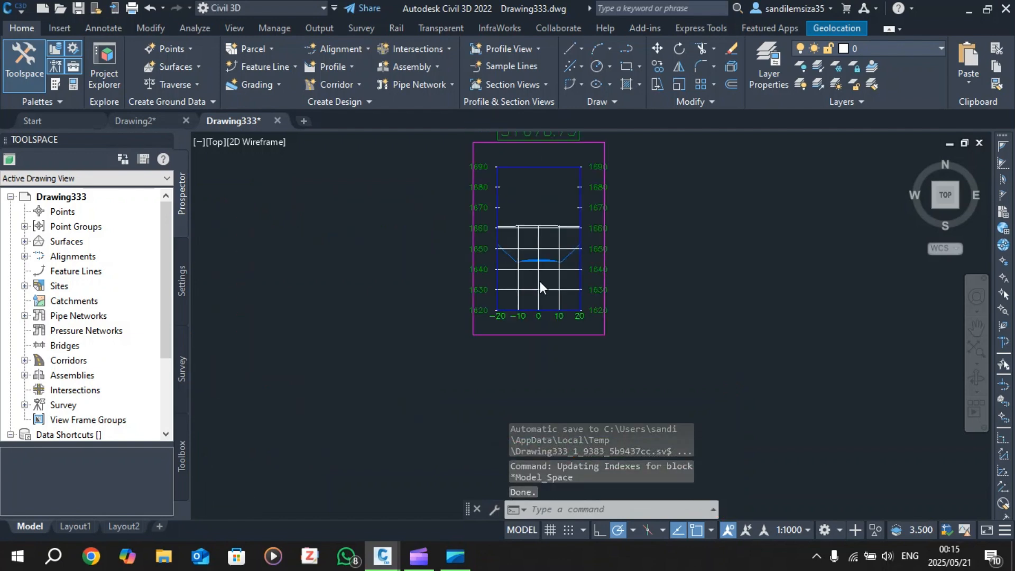
scroll(540, 281, up, 3)
scroll(531, 212, down, 1)
scroll(522, 175, up, 4)
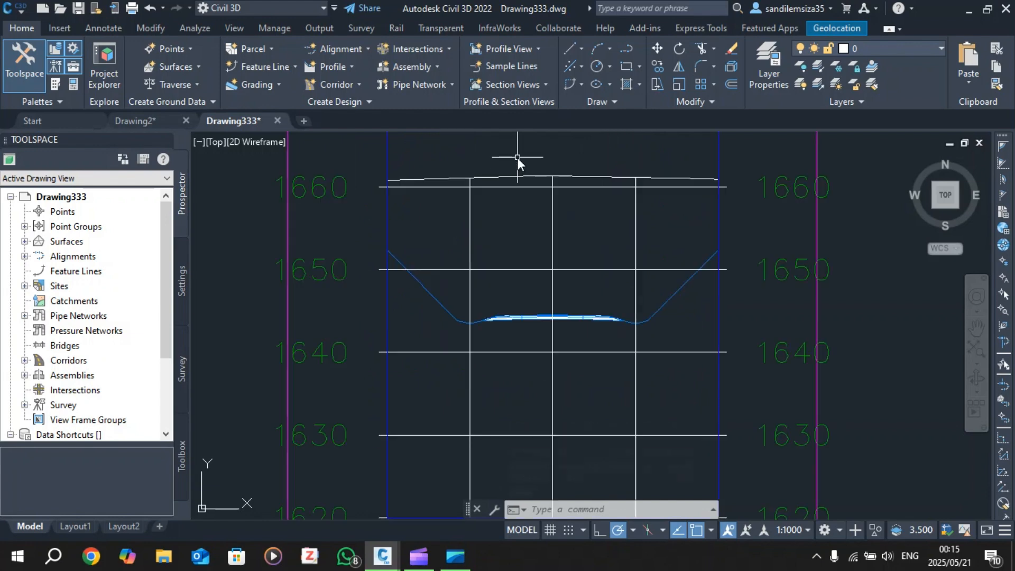
scroll(500, 187, up, 2)
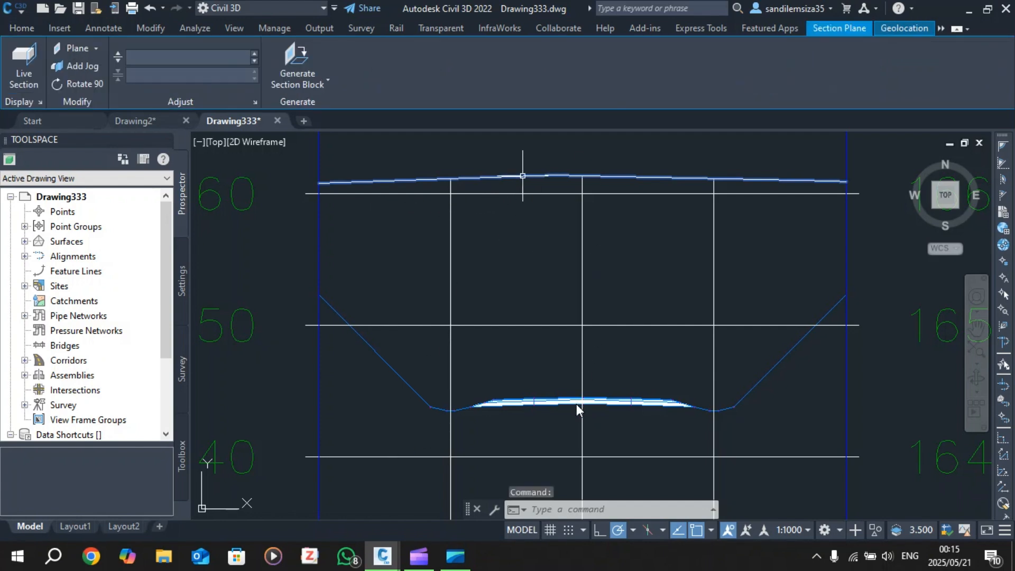
scroll(550, 406, up, 3)
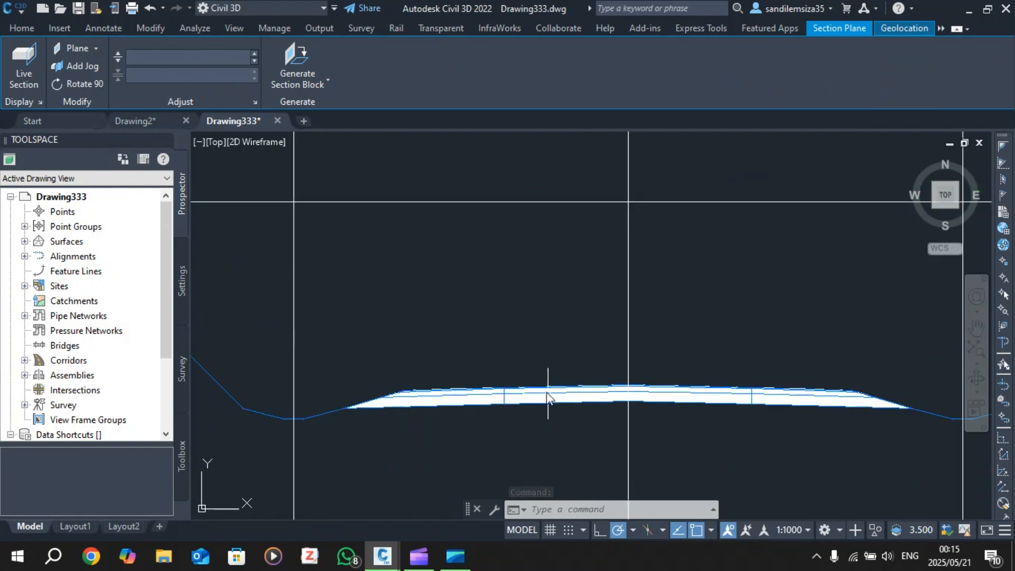
scroll(432, 410, up, 3)
scroll(403, 347, down, 8)
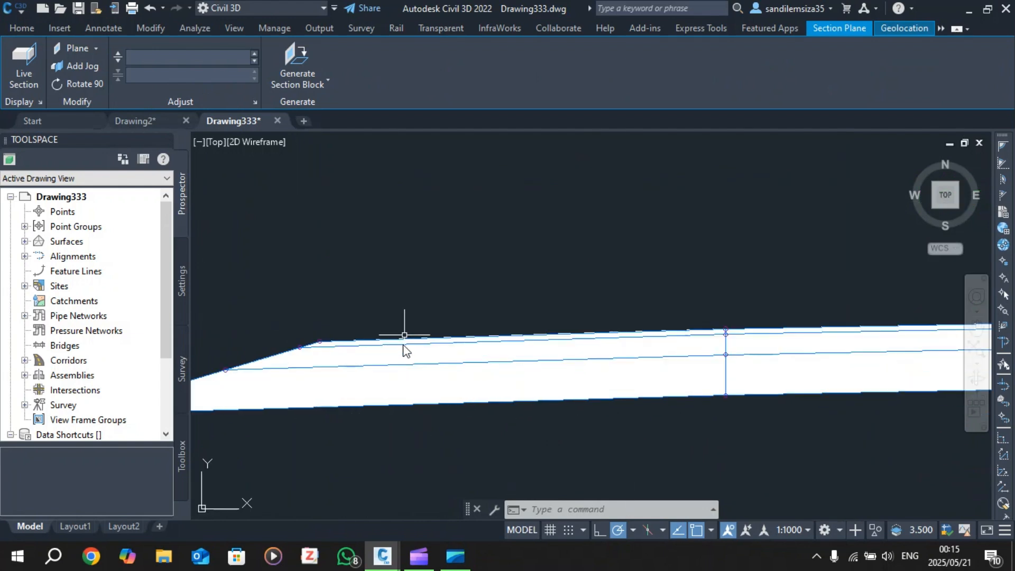
scroll(416, 365, down, 10)
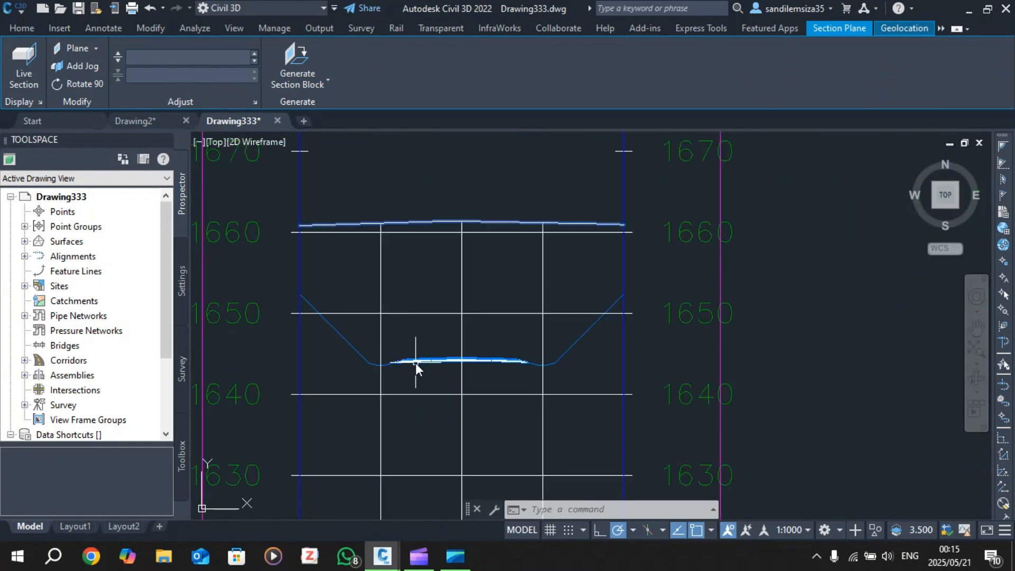
scroll(397, 397, up, 4)
scroll(430, 236, up, 4)
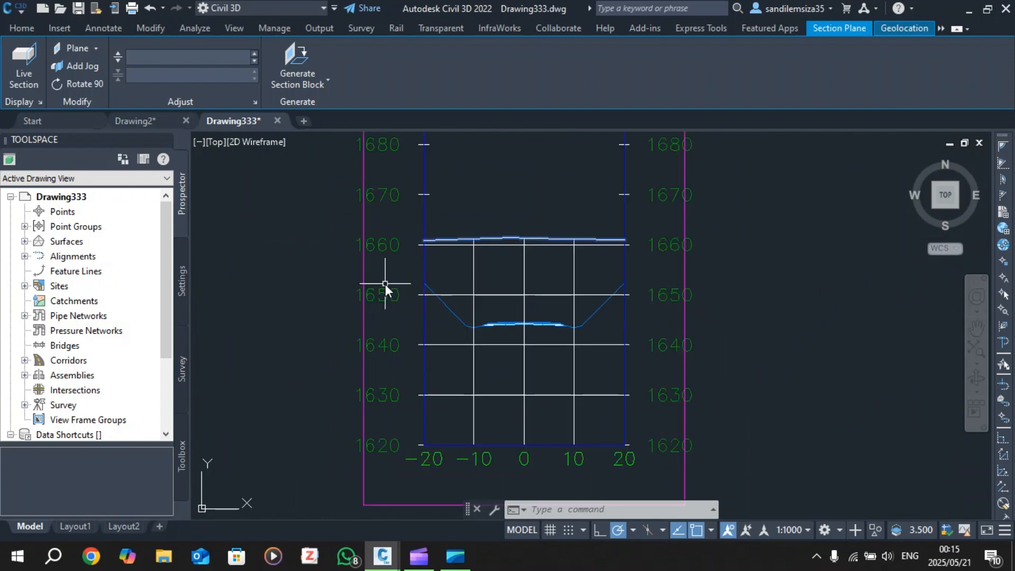
scroll(442, 227, up, 1)
scroll(460, 242, down, 1)
scroll(563, 265, down, 2)
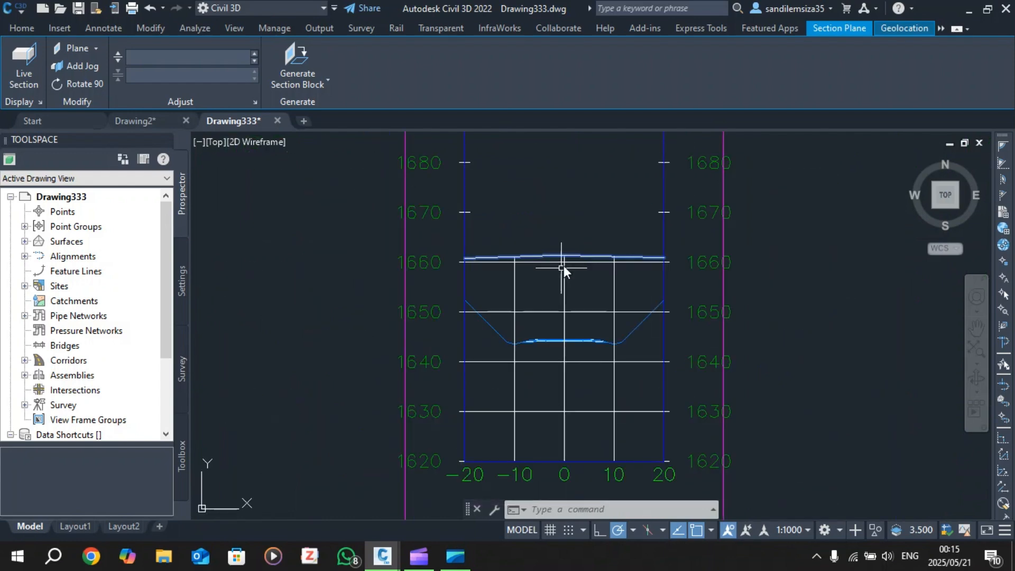
scroll(563, 265, up, 2)
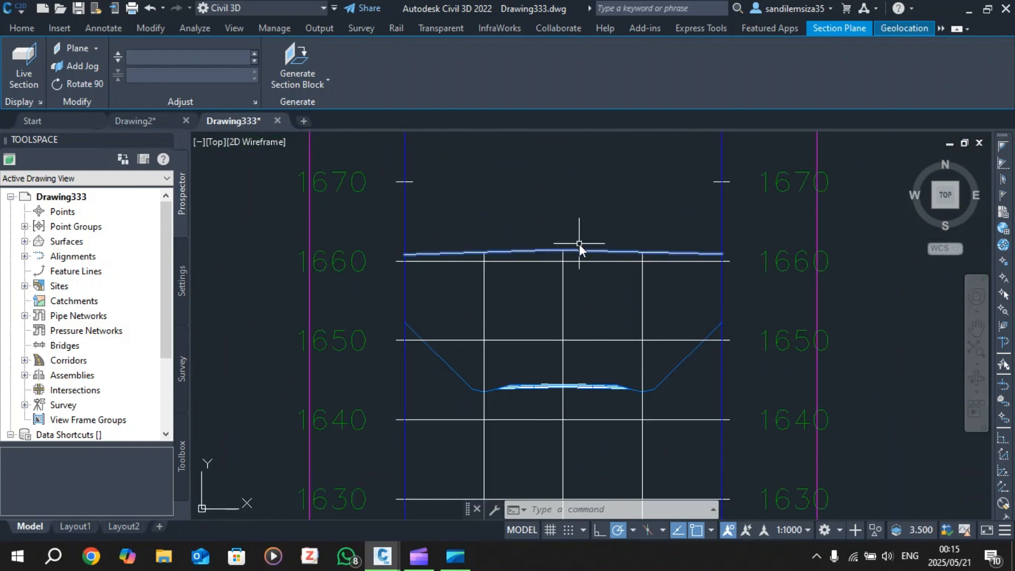
key(Escape)
Start creating multiple section views for the Sandy's SL sample line group on the Sandy Road to Success alignment.
scroll(596, 232, down, 8)
scroll(624, 215, down, 4)
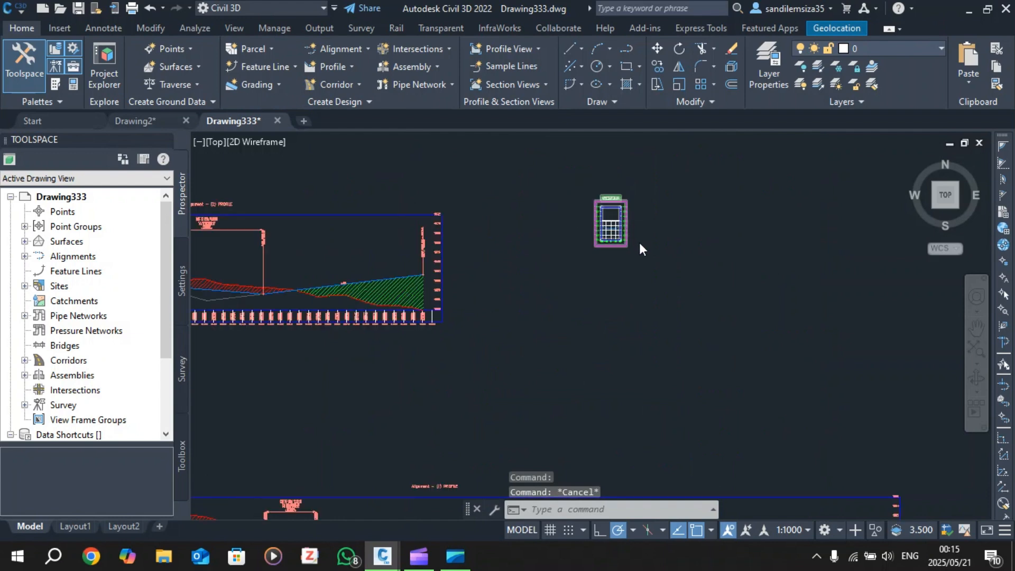
scroll(639, 242, down, 3)
scroll(582, 261, down, 4)
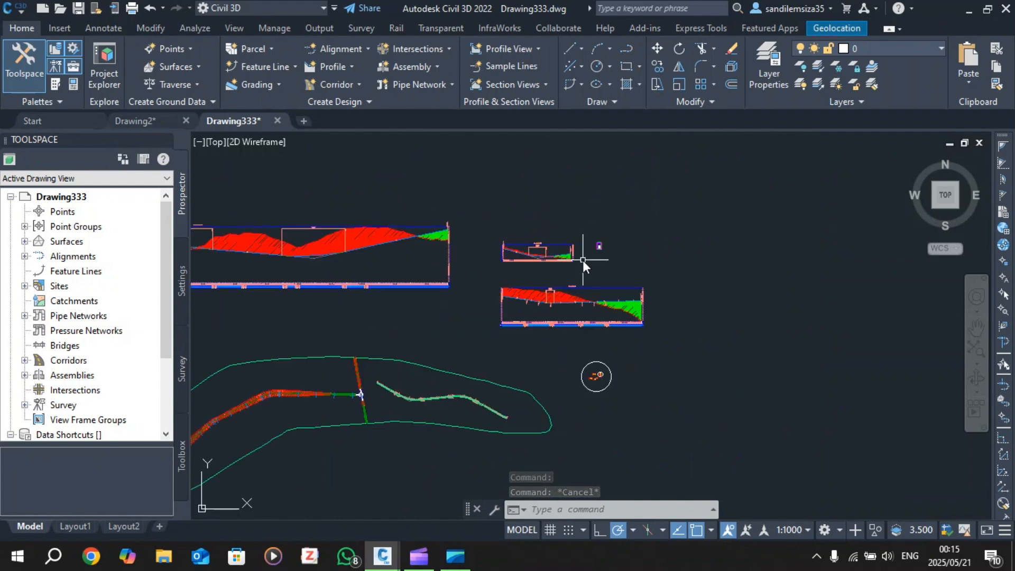
scroll(583, 261, down, 2)
click(519, 85)
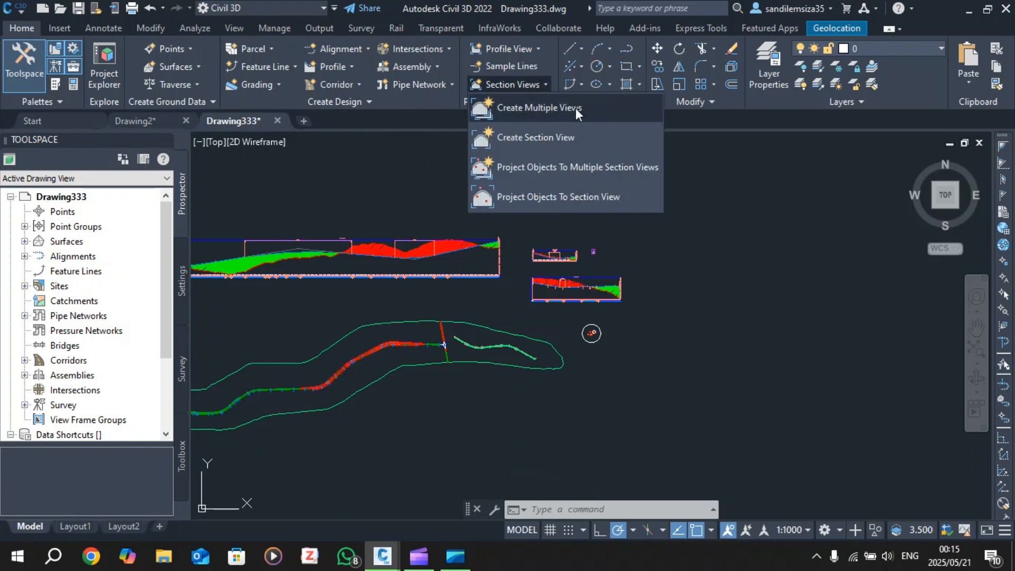
click(555, 107)
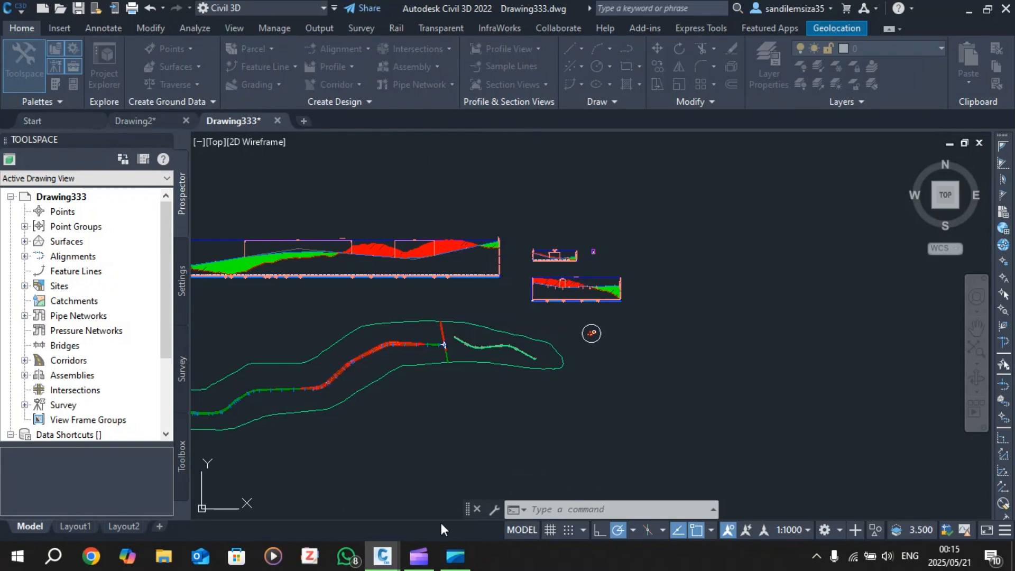
click(270, 385)
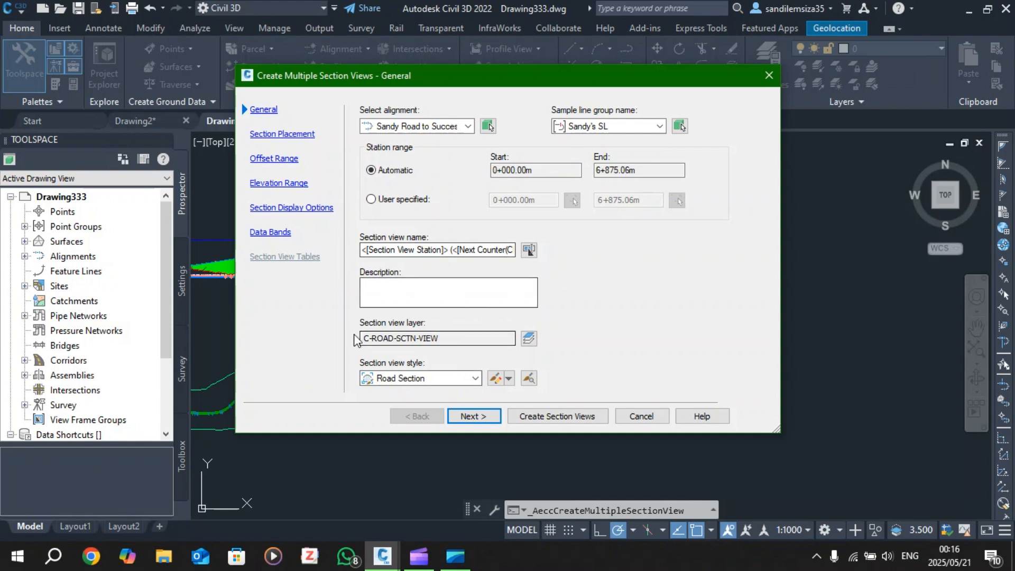
Keep the automatic station range, preview draft placement, and choose production placement with the ISO A1 Section 1 to 1000 template.
click(471, 420)
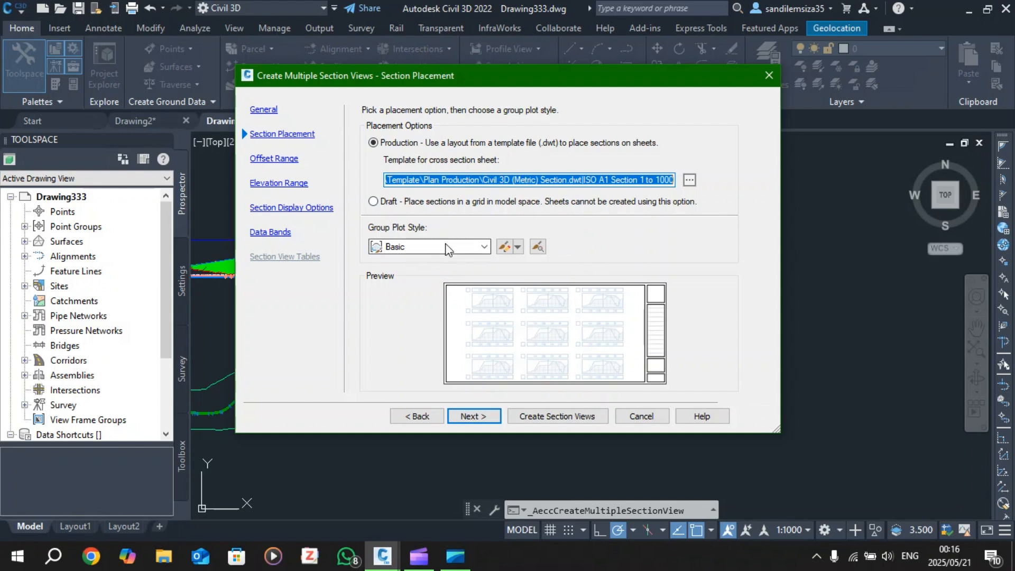
click(377, 202)
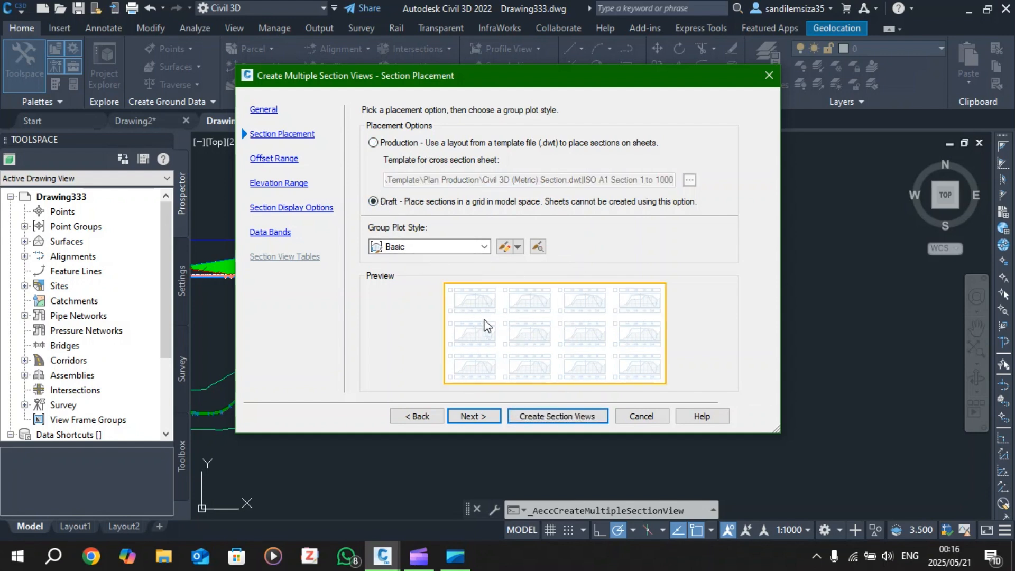
click(373, 143)
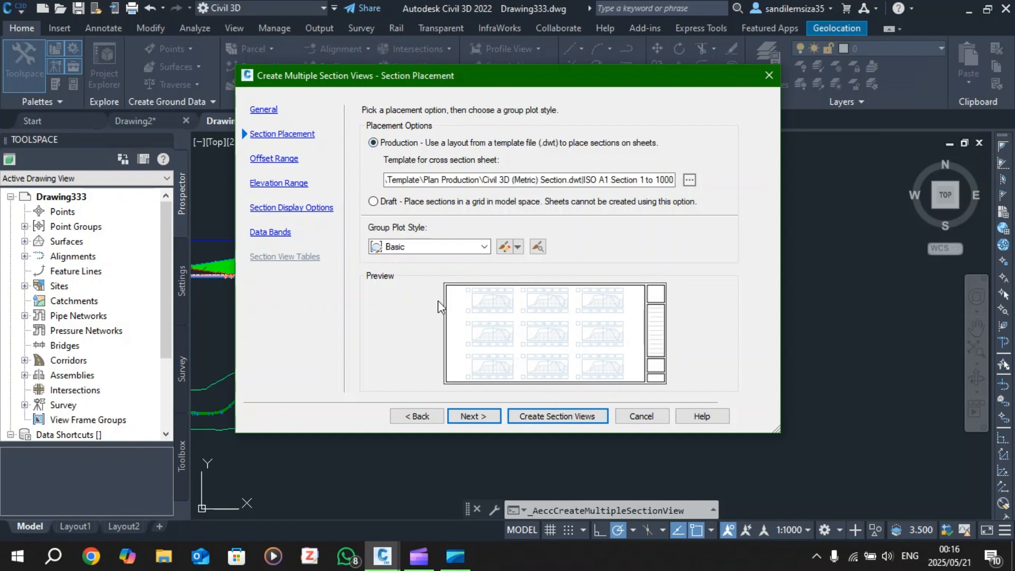
click(493, 420)
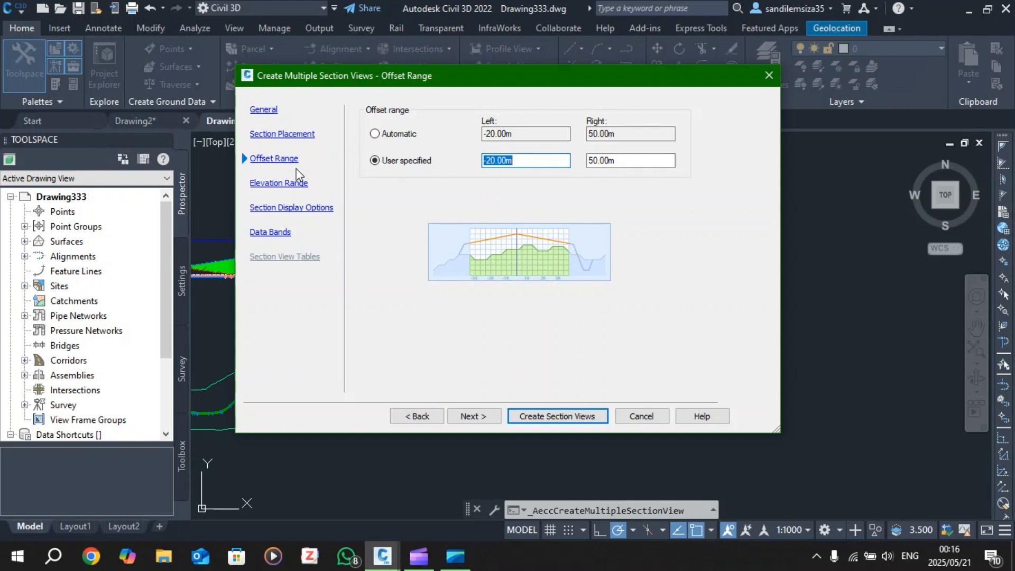
Accept the offset range and automatic elevation range, and exclude the Sandy's Roun... surface from the sections to draw.
click(468, 417)
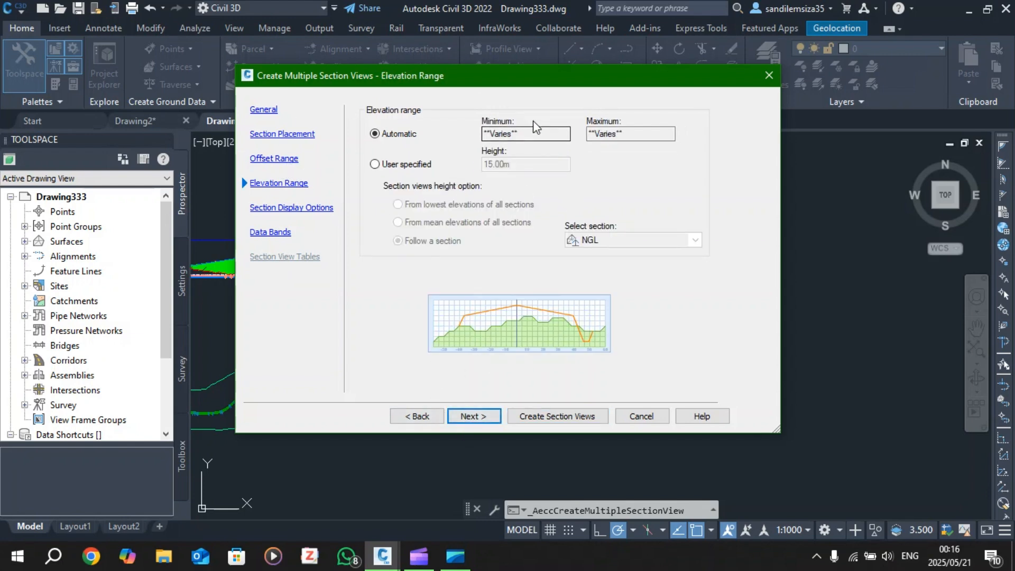
click(457, 417)
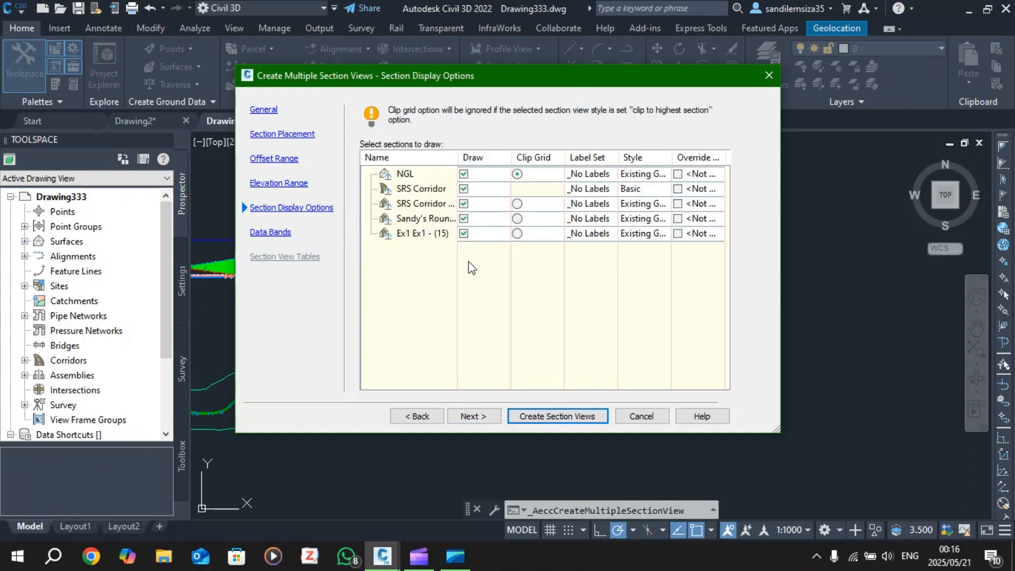
click(464, 218)
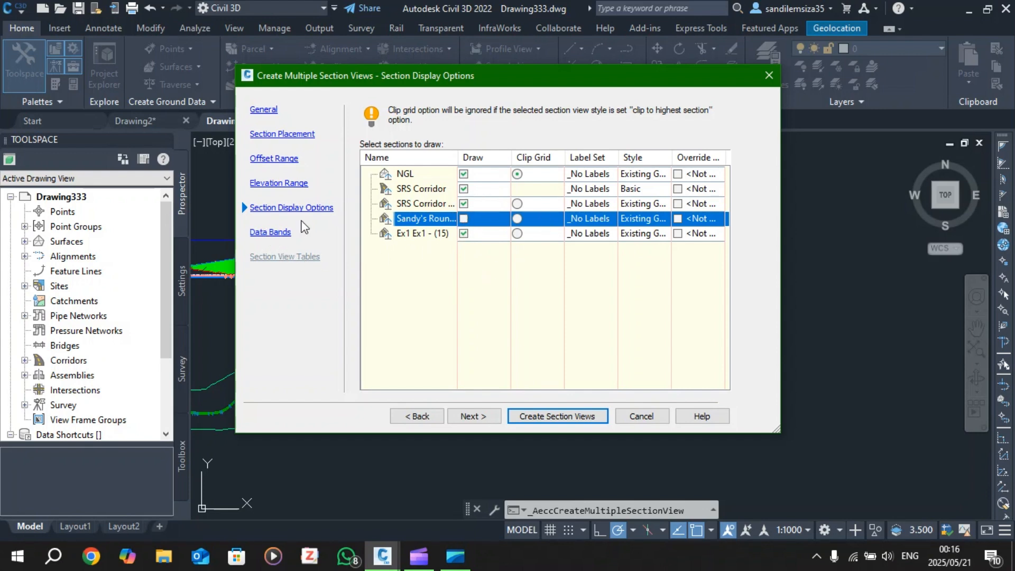
click(492, 411)
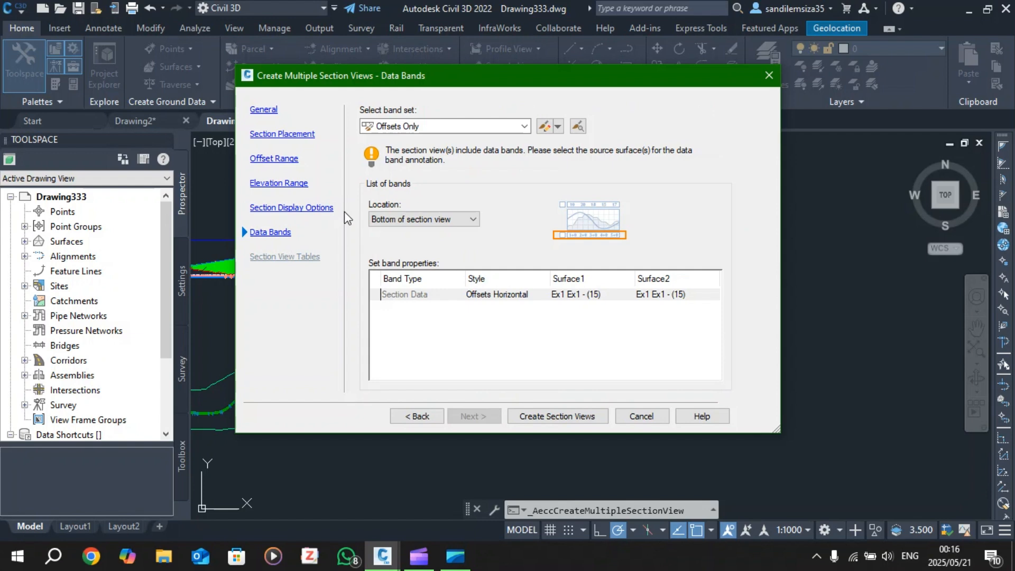
Create the multiple section views, placing their origin in the empty area above and to the right of the profile views.
click(548, 416)
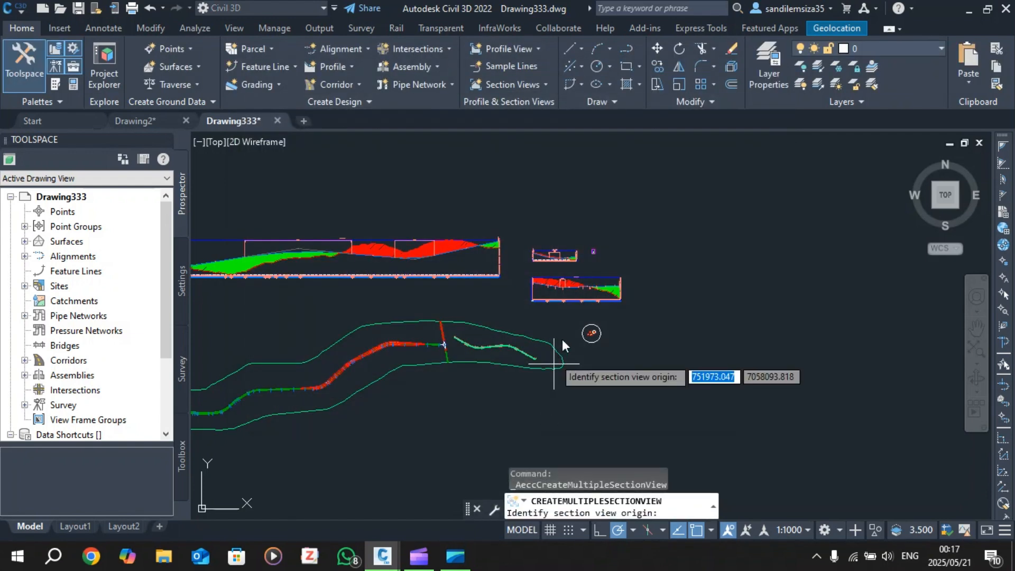
scroll(621, 280, up, 3)
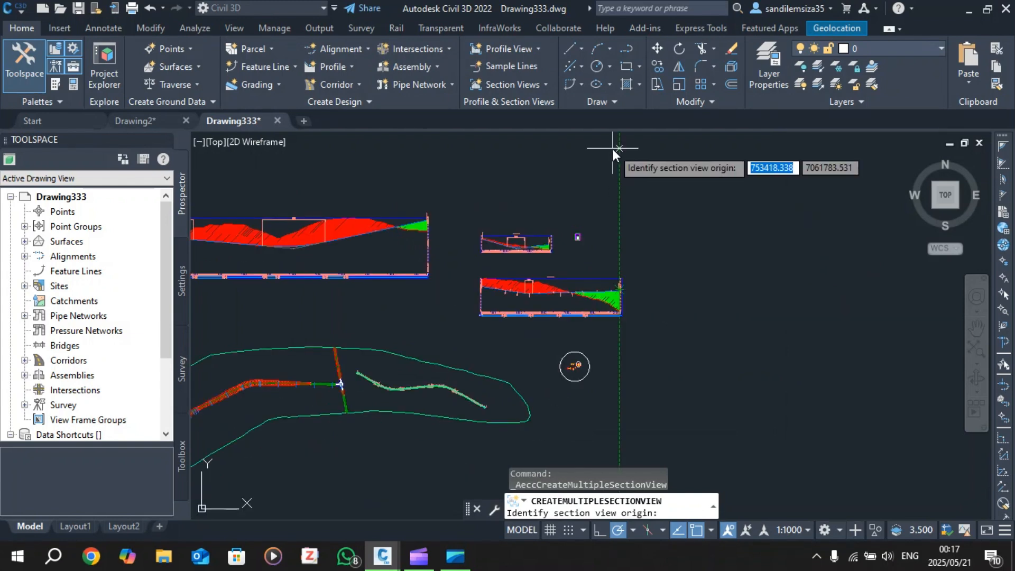
click(608, 189)
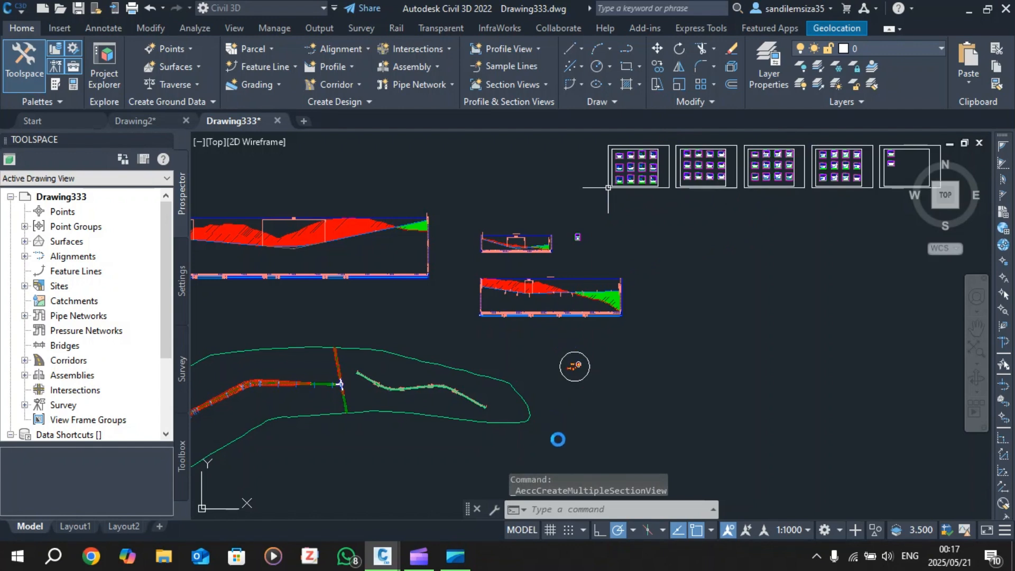
Examine the generated section sheets and the 0+000.00 section view, comparing its ground line, pavement layers and offset grid.
scroll(656, 140, up, 2)
scroll(634, 153, up, 4)
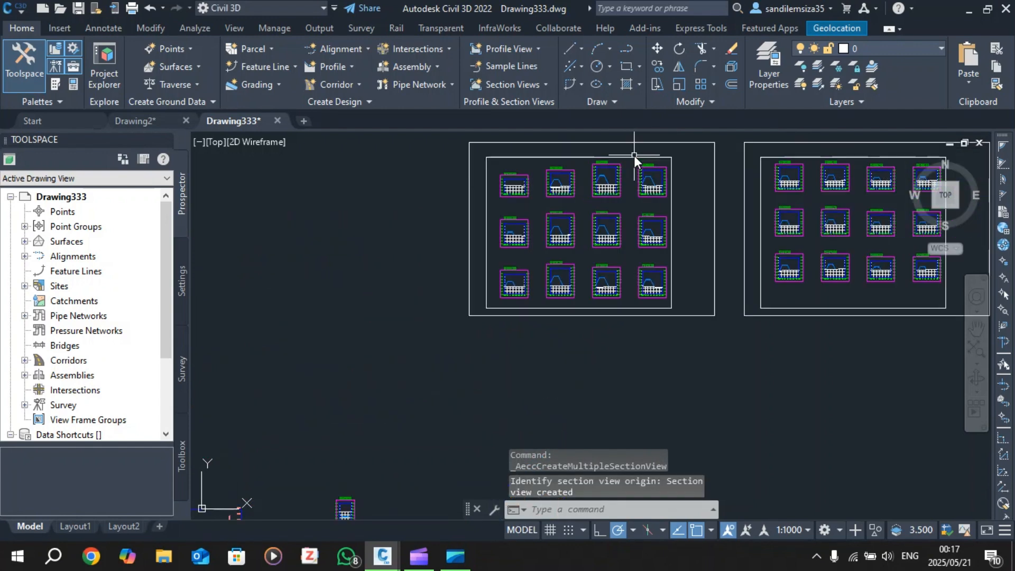
scroll(633, 157, up, 4)
scroll(454, 189, up, 8)
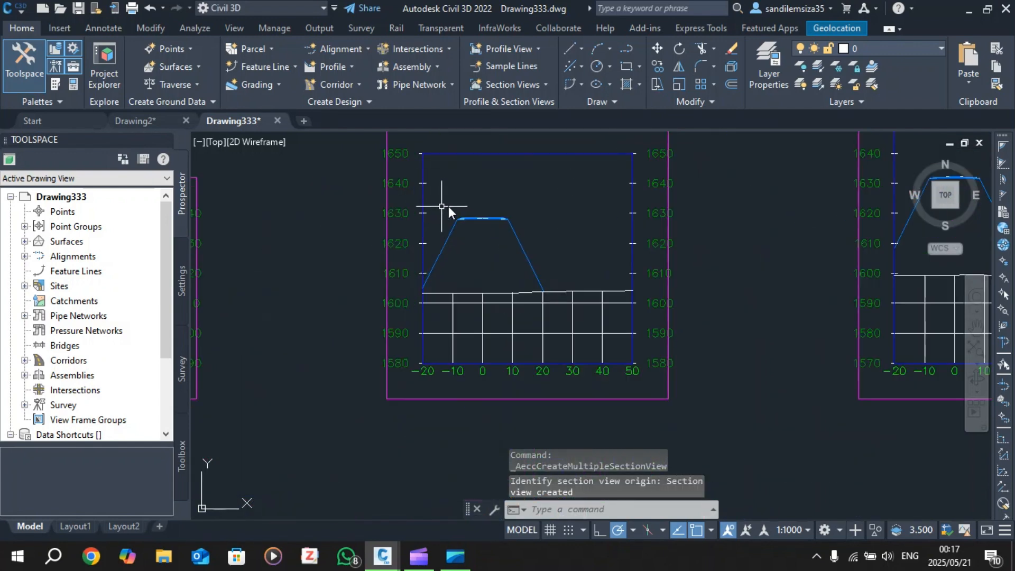
scroll(506, 214, down, 8)
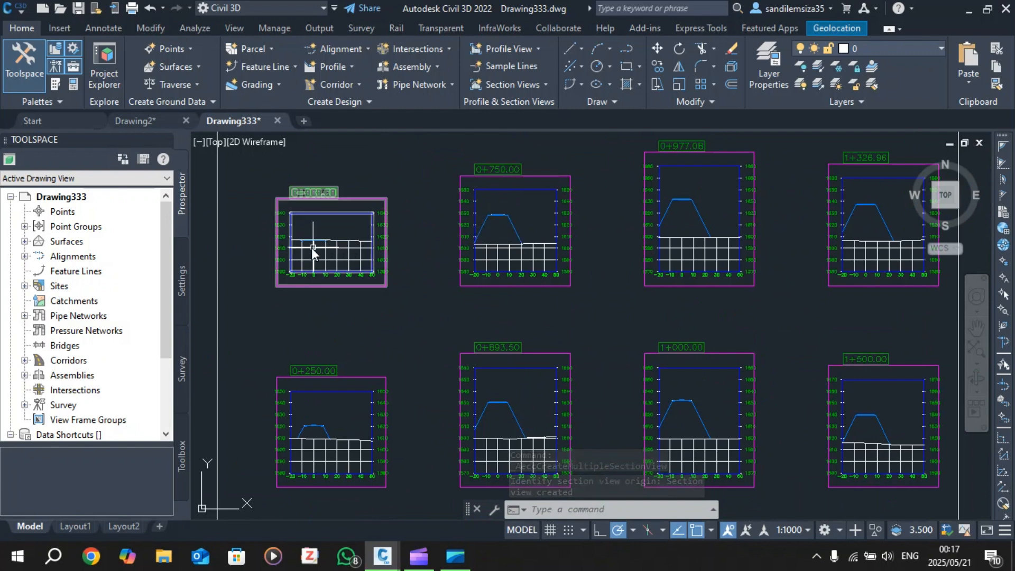
scroll(303, 246, up, 6)
scroll(307, 221, down, 5)
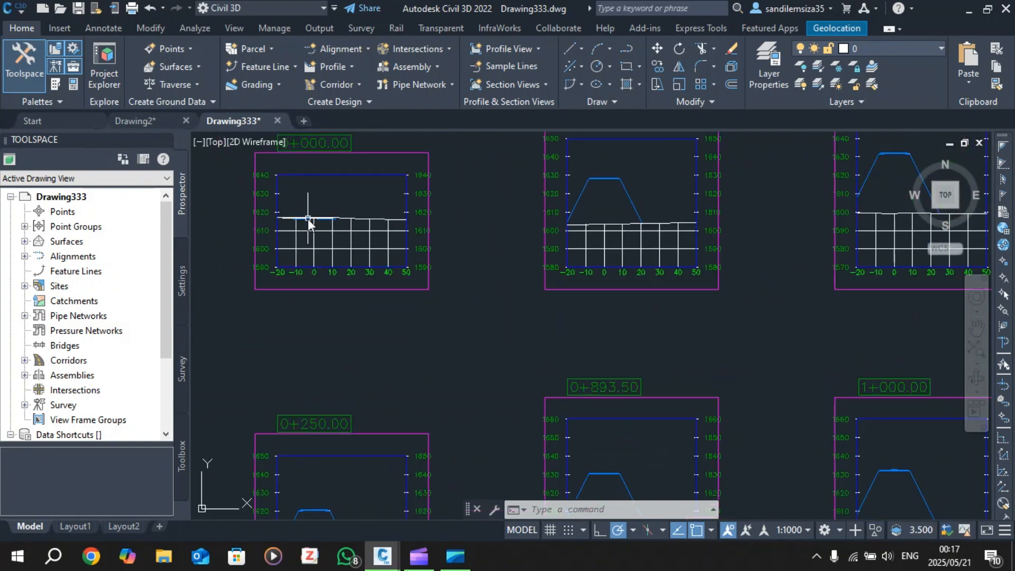
scroll(296, 201, up, 2)
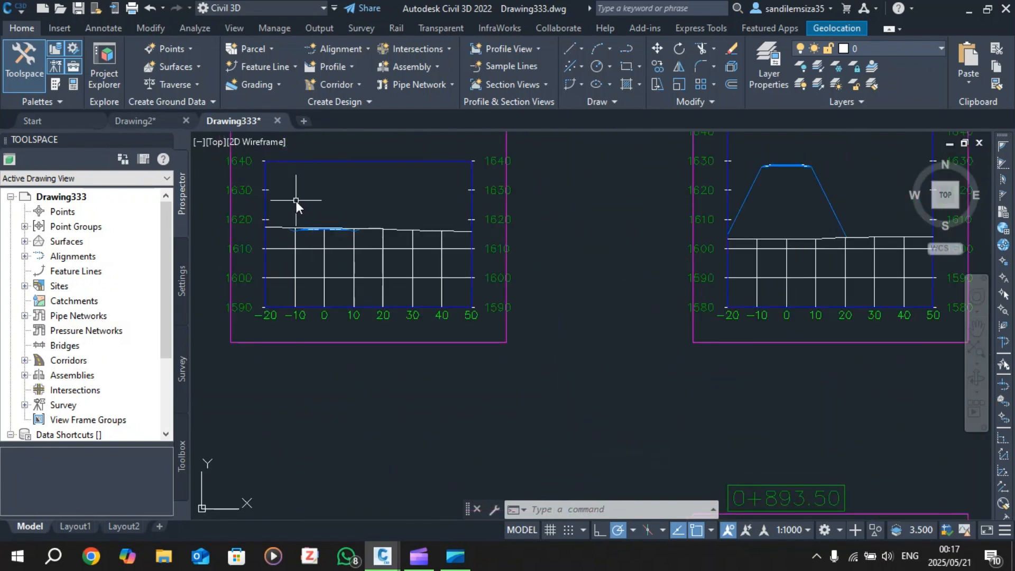
scroll(299, 246, up, 3)
scroll(306, 275, down, 3)
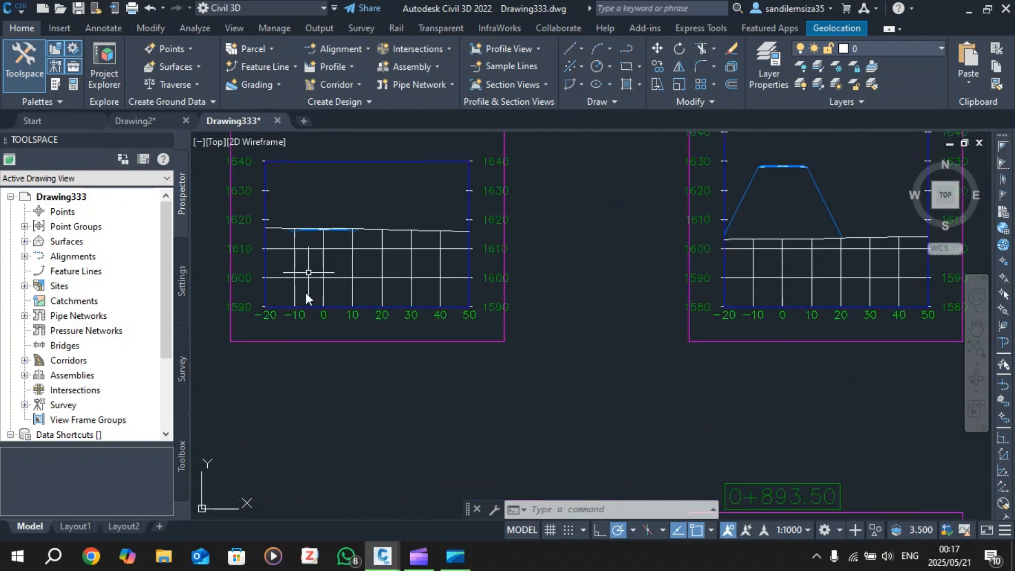
scroll(285, 317, up, 3)
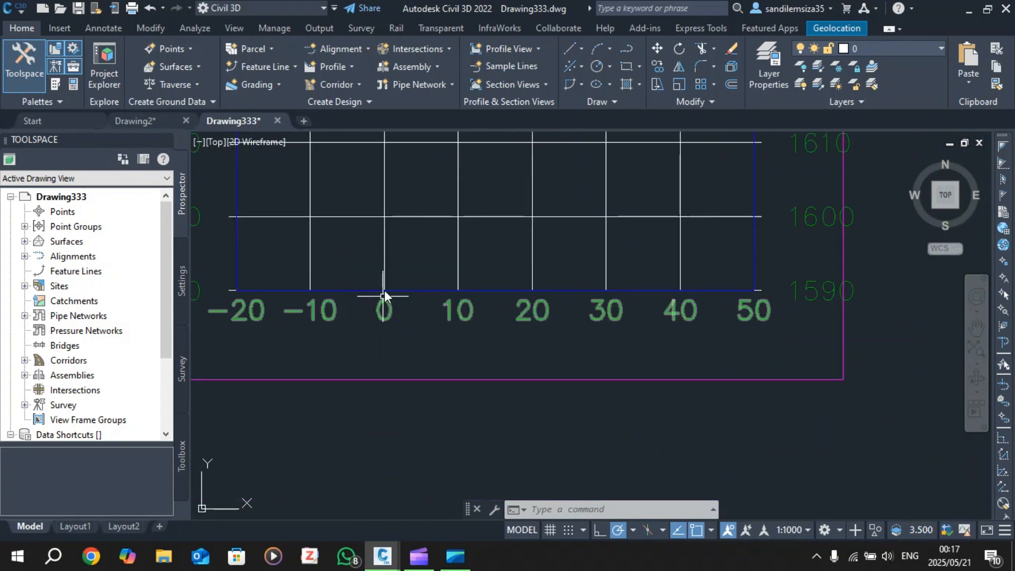
scroll(381, 296, down, 5)
scroll(361, 240, up, 5)
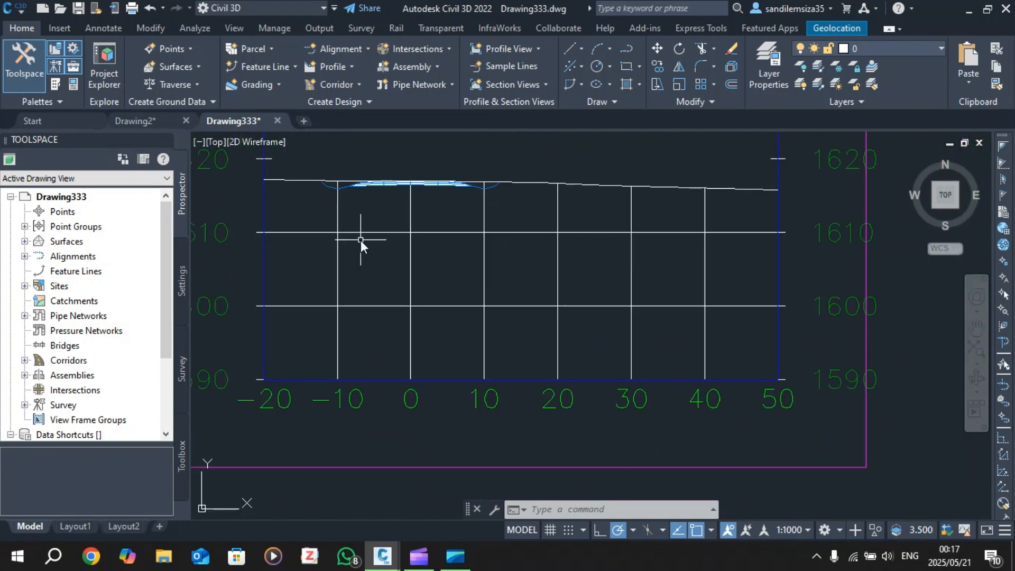
scroll(361, 241, down, 5)
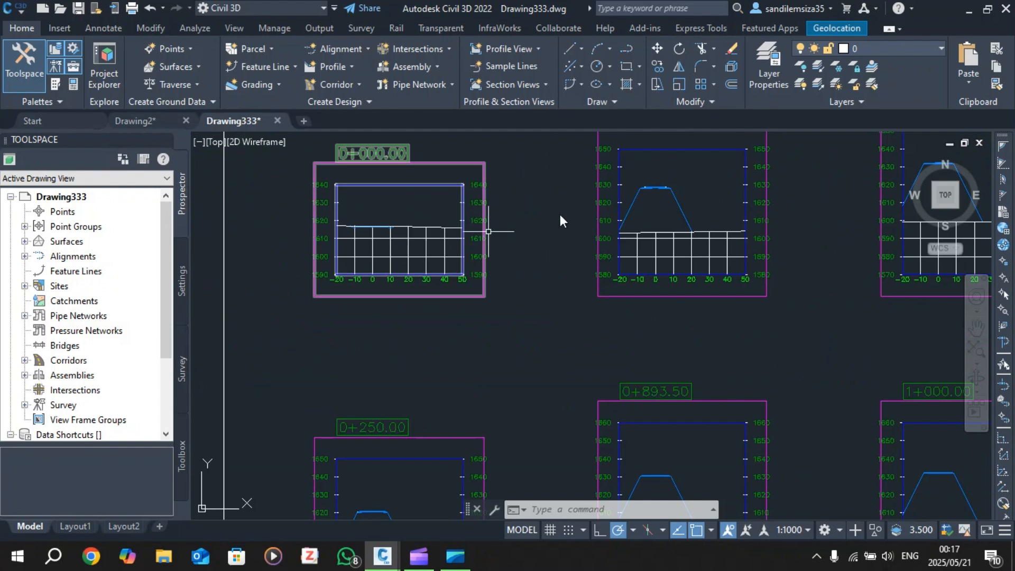
Examine the 0+750.00 section view's side slopes against the ground line and compare it with the neighbouring stations.
scroll(661, 188, up, 8)
scroll(640, 202, down, 4)
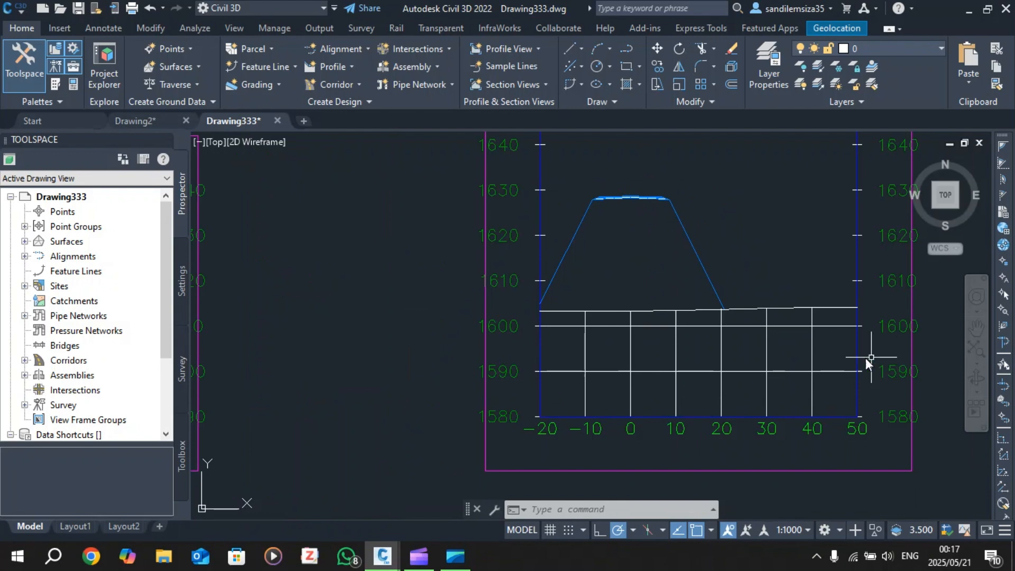
scroll(704, 333, down, 2)
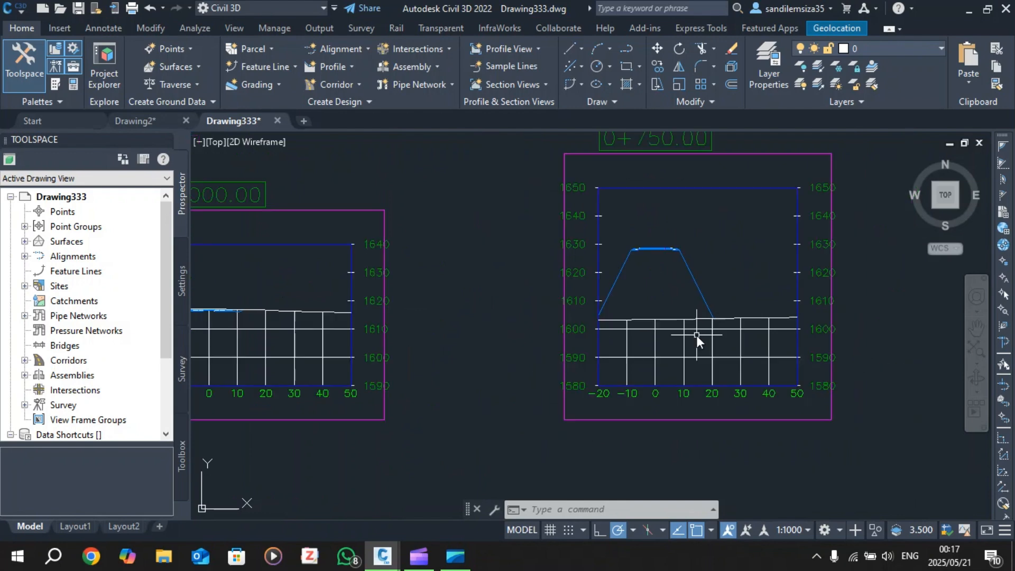
scroll(699, 313, down, 5)
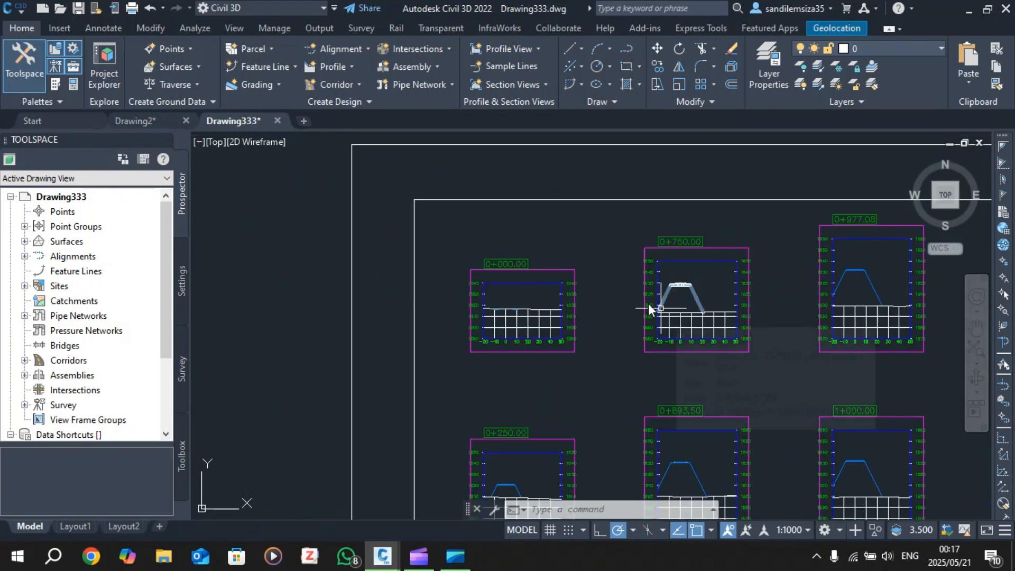
scroll(646, 304, down, 8)
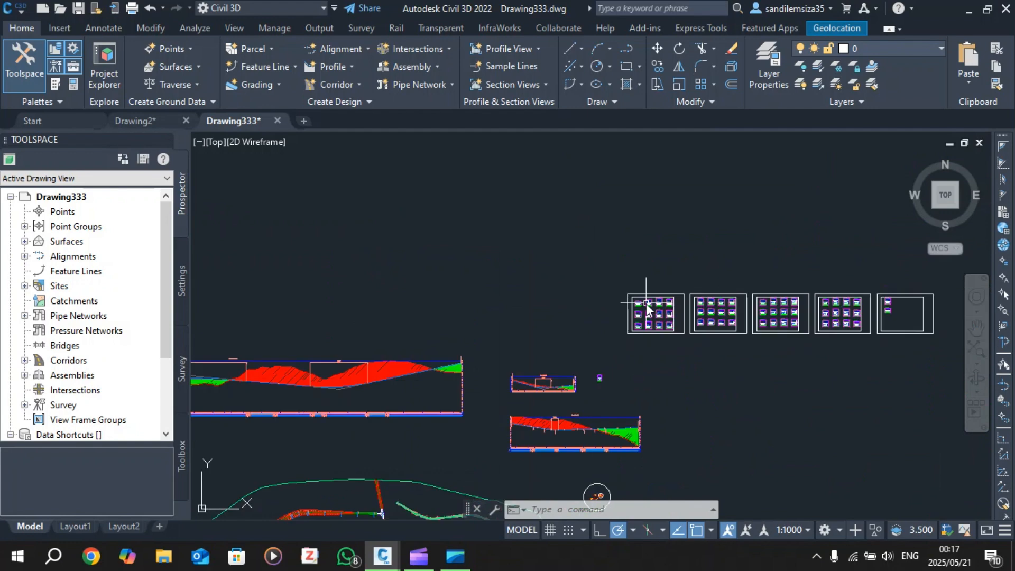
Examine the corridor in plan, checking the sample lines and the side slopes along its length.
scroll(443, 463, up, 10)
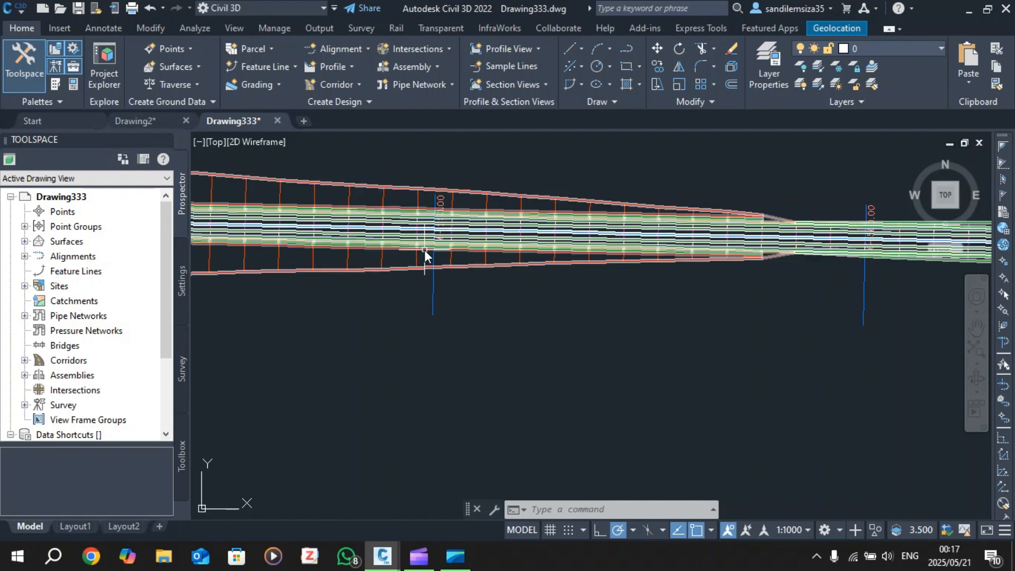
scroll(478, 293, down, 5)
scroll(478, 293, down, 5)
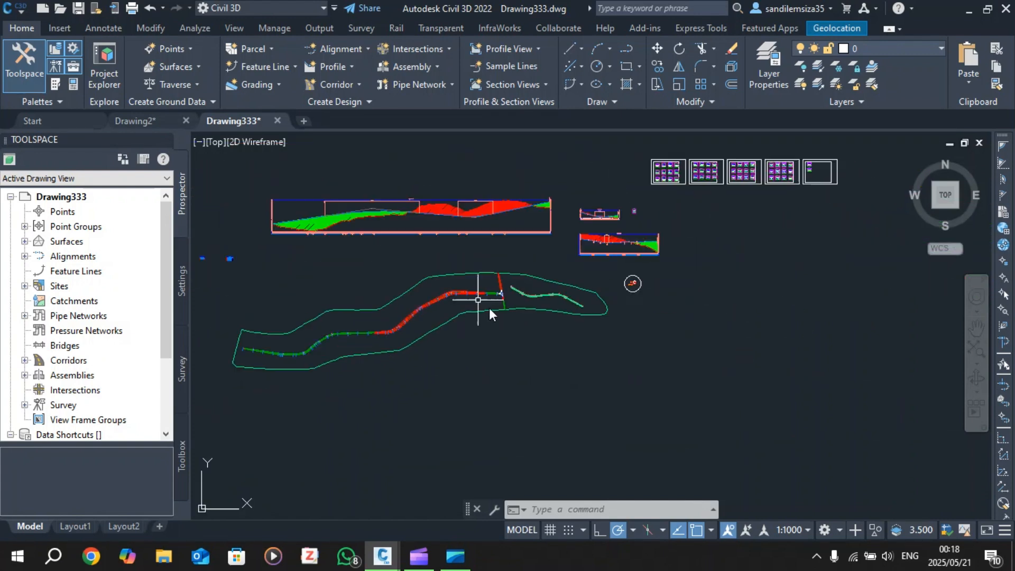
scroll(712, 173, up, 2)
scroll(773, 176, down, 5)
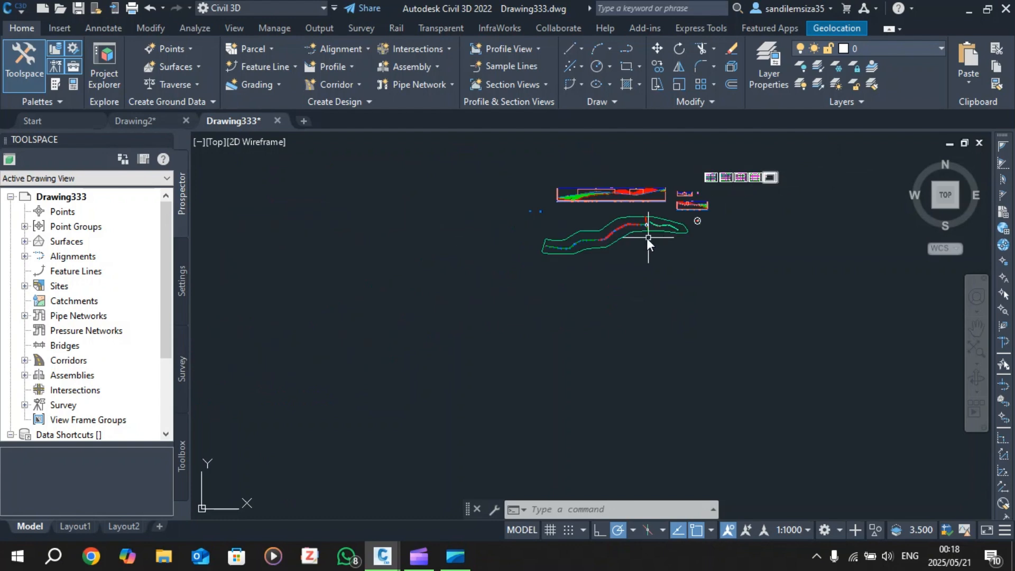
scroll(629, 195, up, 6)
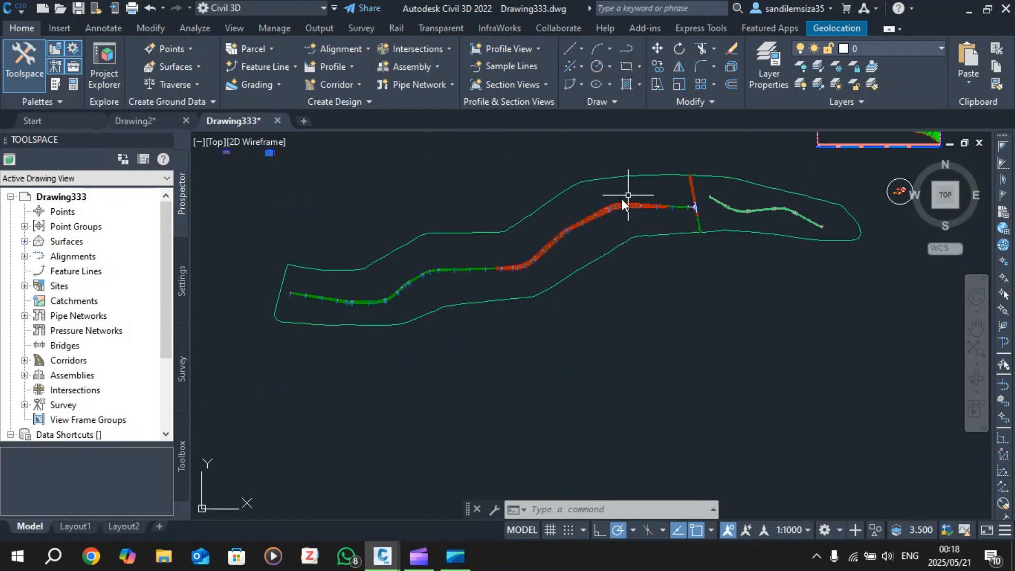
mouse_move(539, 227)
scroll(393, 289, up, 2)
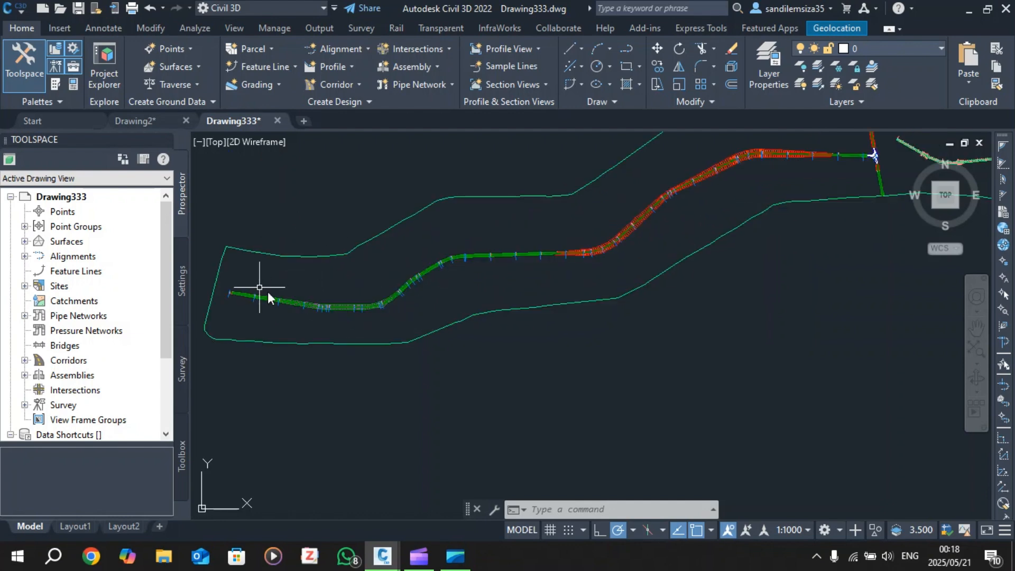
Delete the existing corridor surface from the properties of the SRS Corridor.
click(433, 267)
click(519, 327)
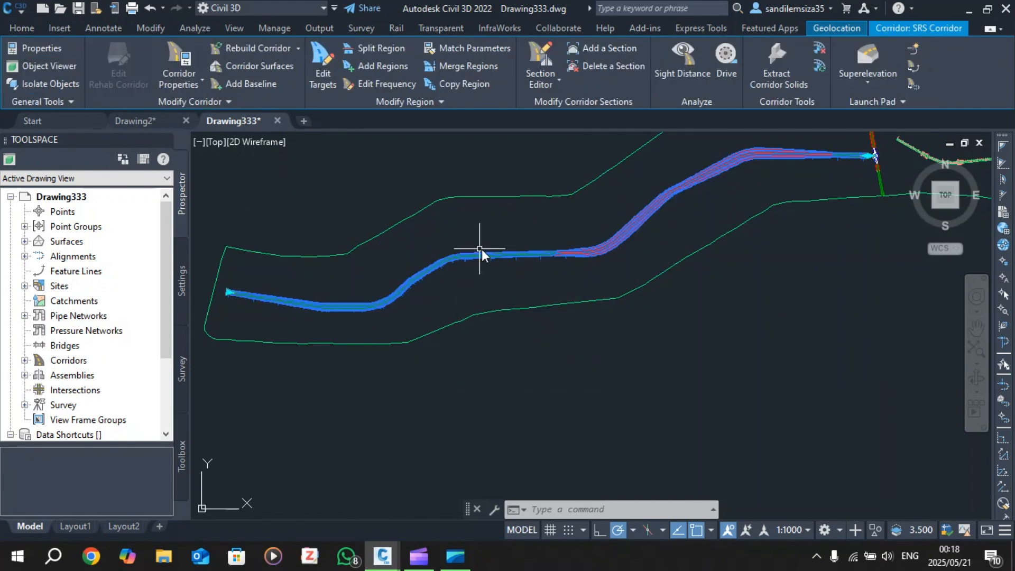
scroll(487, 278, down, 3)
scroll(516, 238, up, 5)
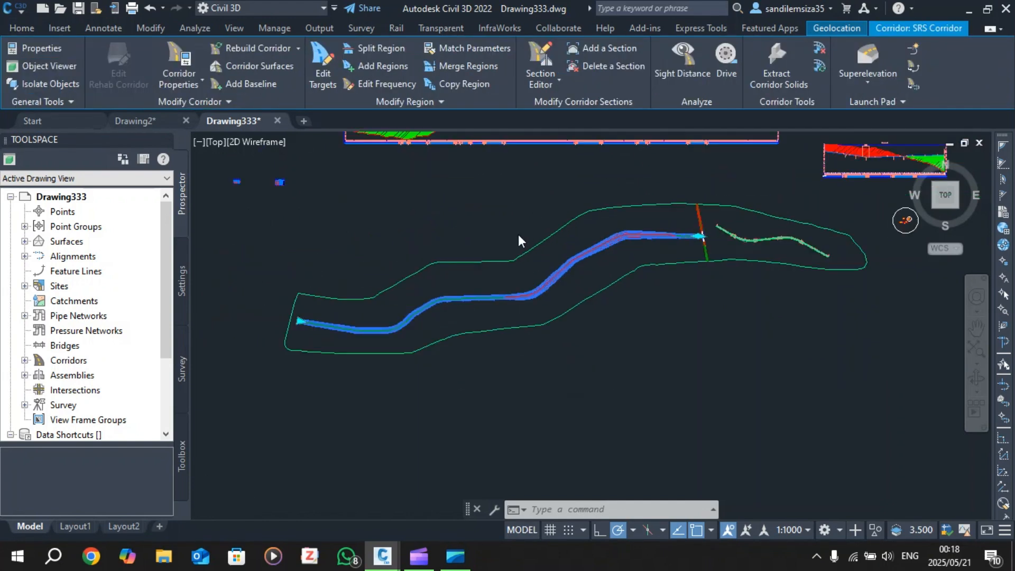
scroll(516, 245, down, 3)
scroll(529, 270, up, 2)
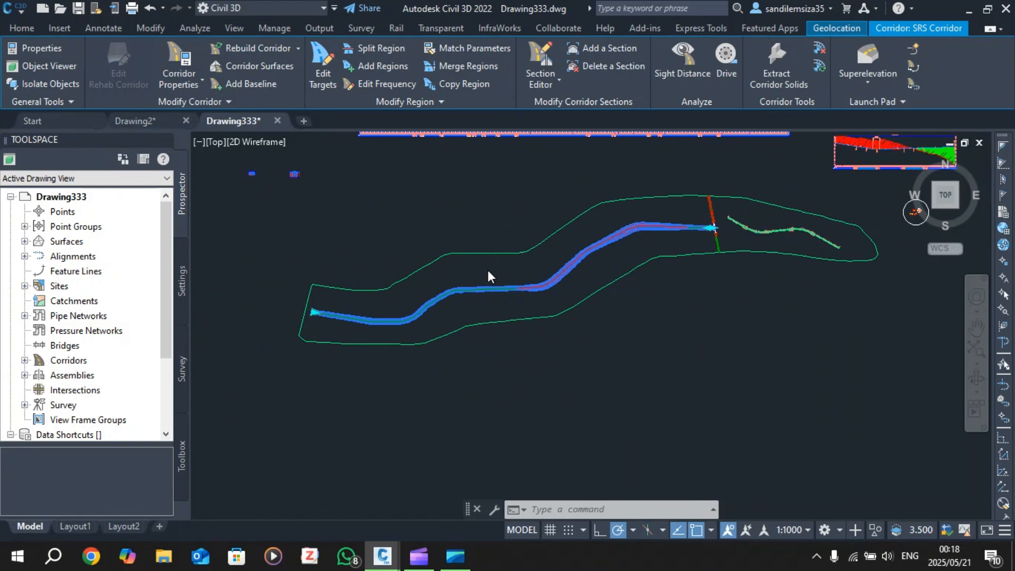
scroll(523, 269, up, 3)
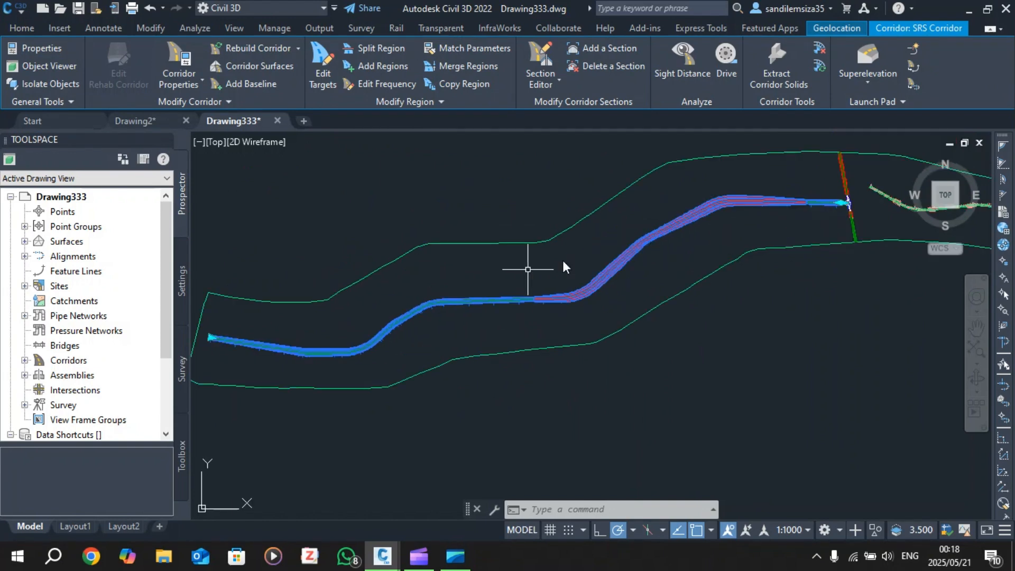
click(178, 59)
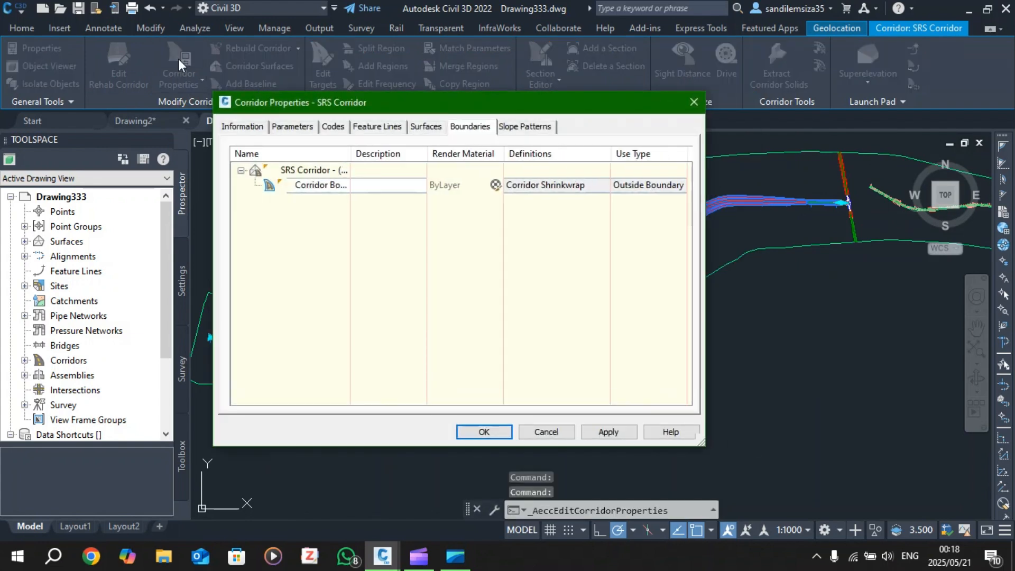
click(425, 127)
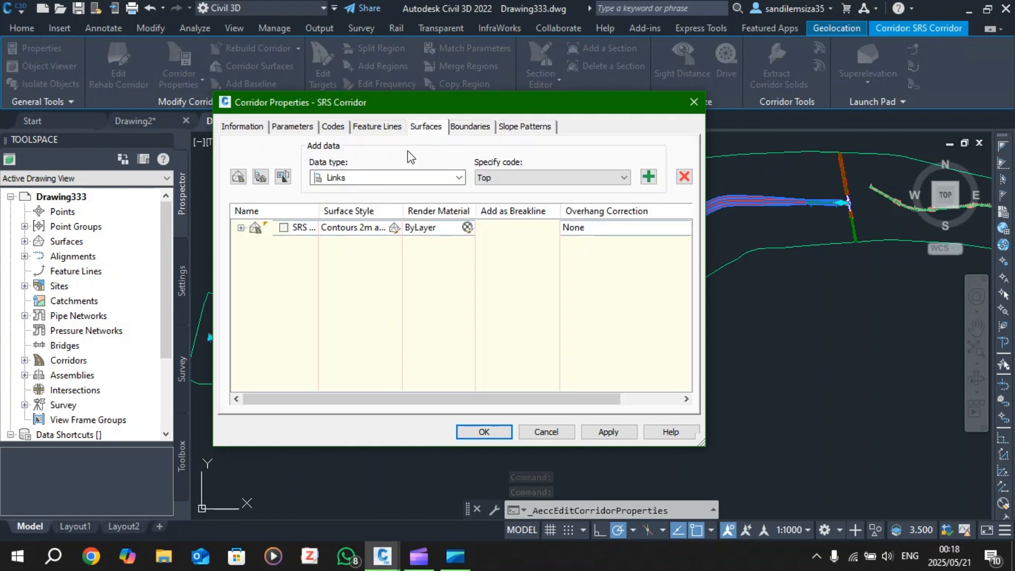
click(360, 227)
key(Return)
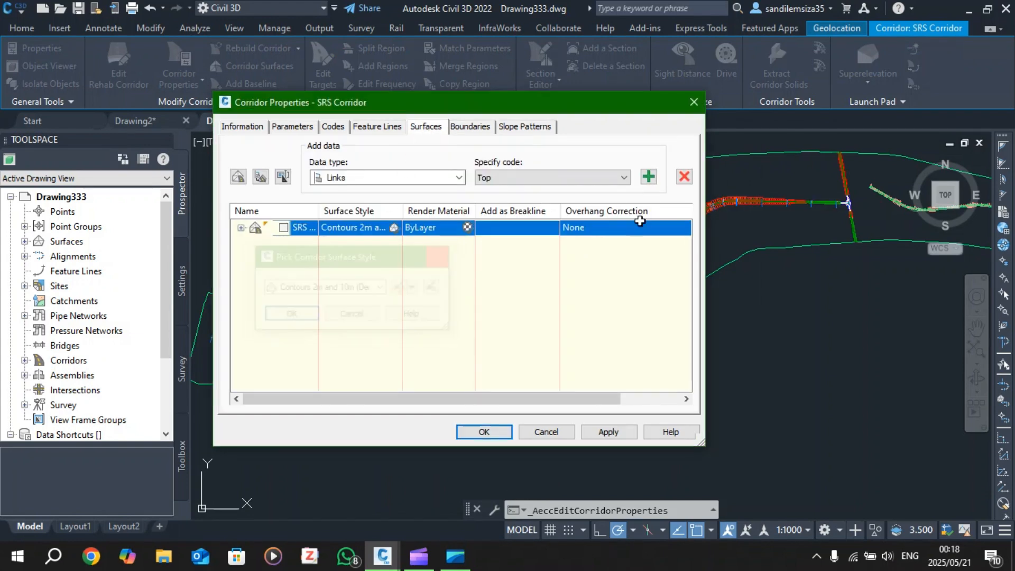
click(684, 176)
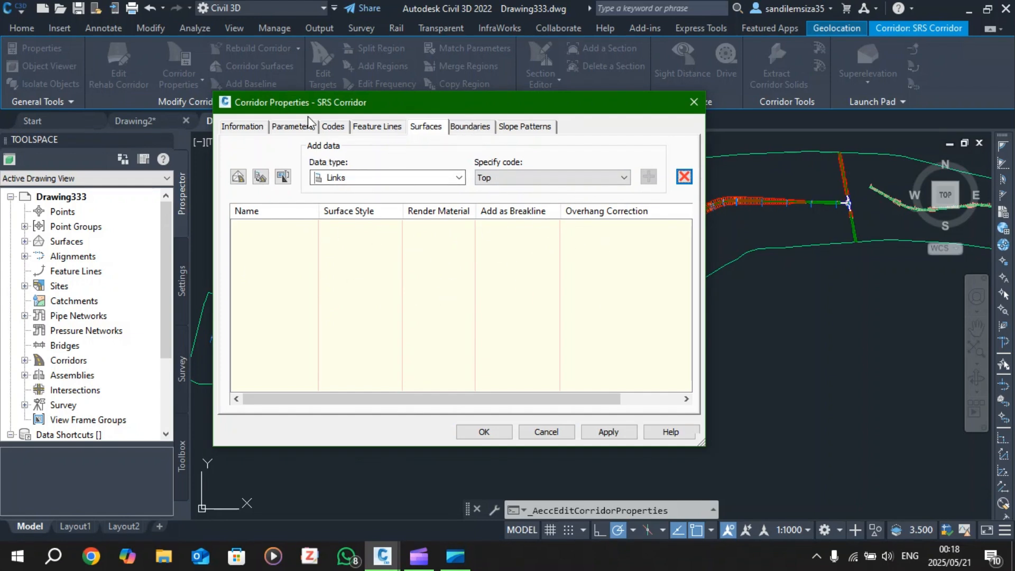
Create a new surface for the SRS Corridor, name it Redesign and add the Top link code as its data.
click(436, 133)
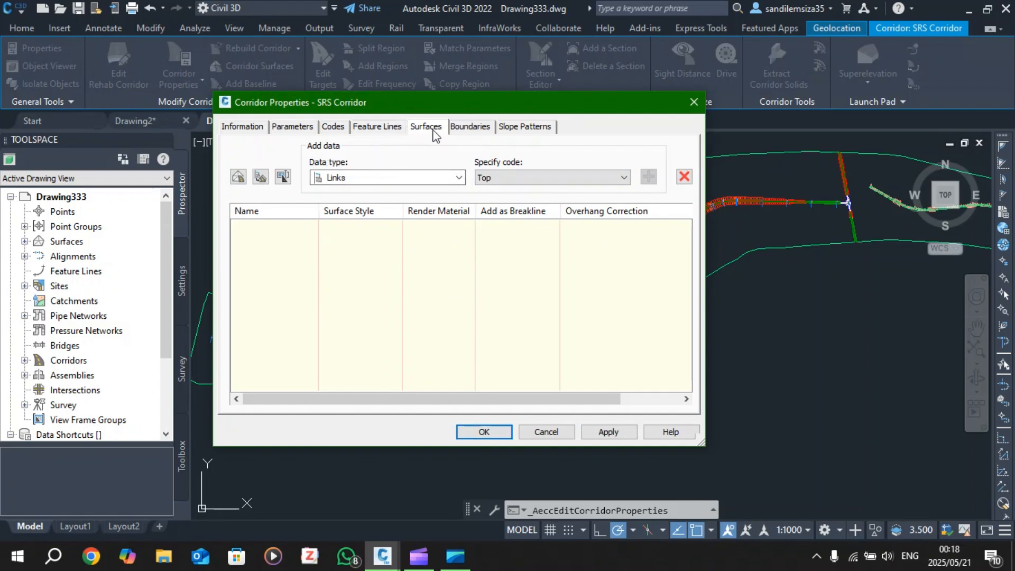
click(238, 178)
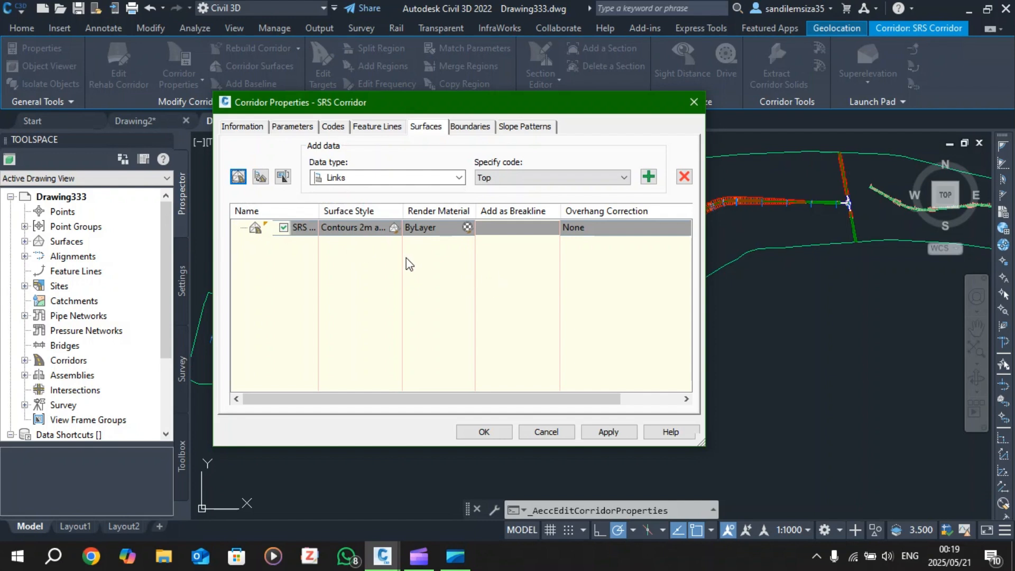
drag(321, 208, 370, 206)
click(351, 227)
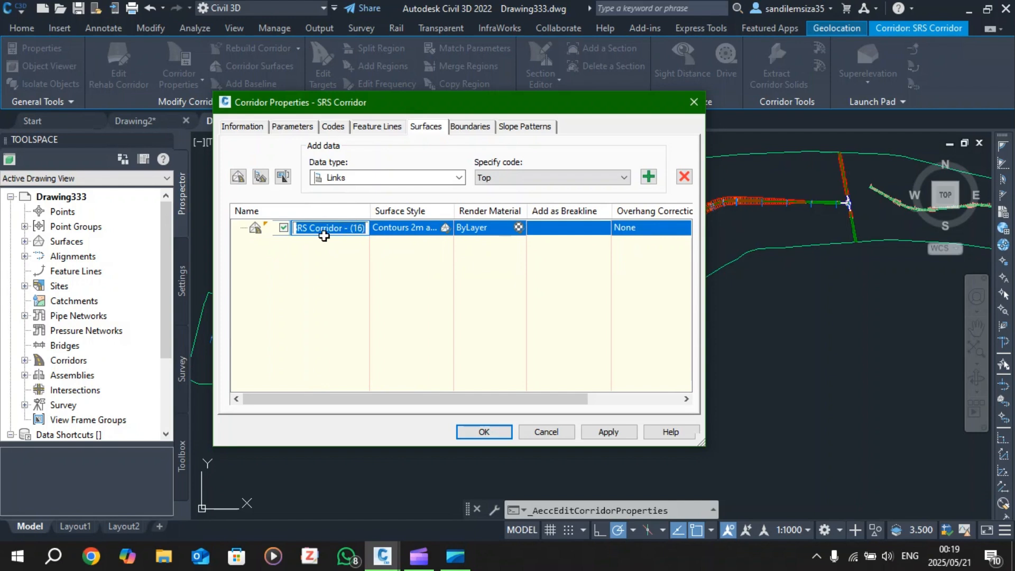
click(340, 233)
drag(365, 227, 289, 231)
click(286, 232)
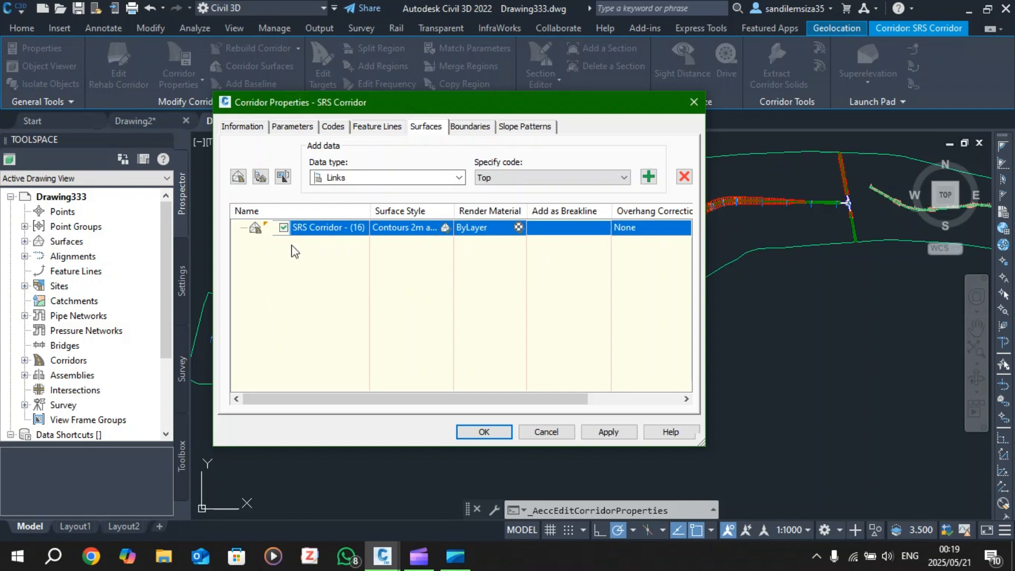
click(333, 227)
text(Re)
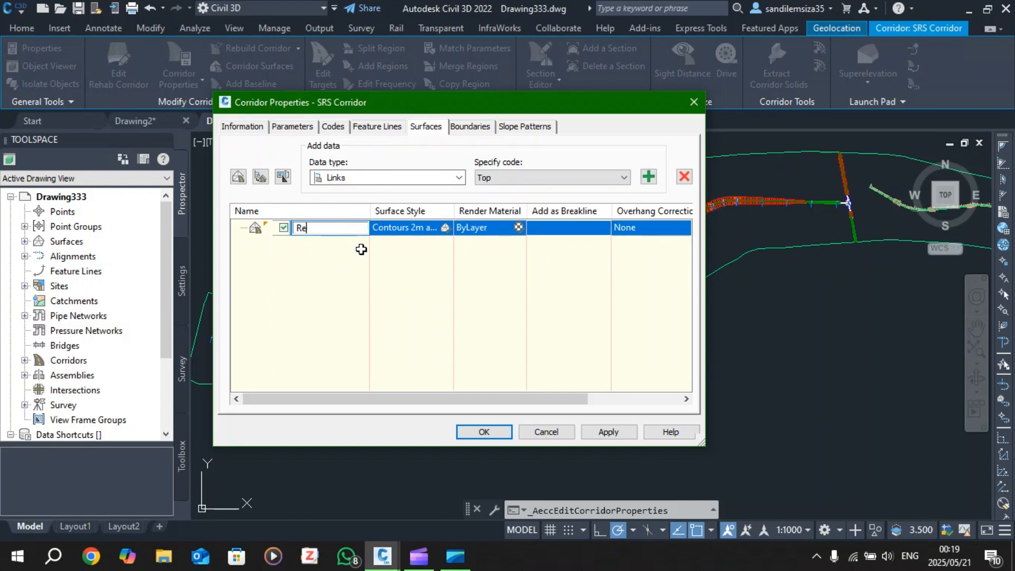
text(des)
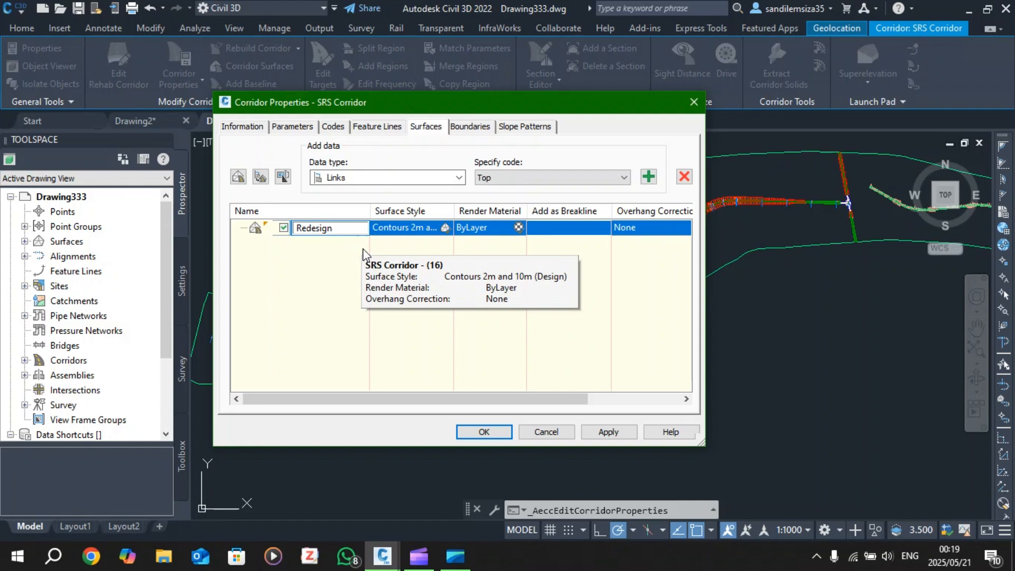
text(ign)
key(Return)
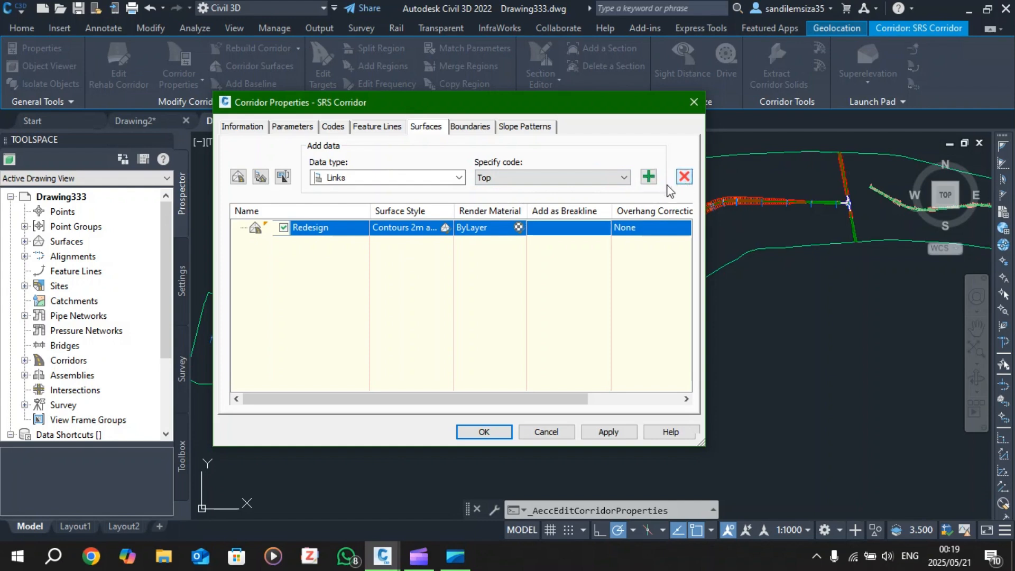
click(648, 177)
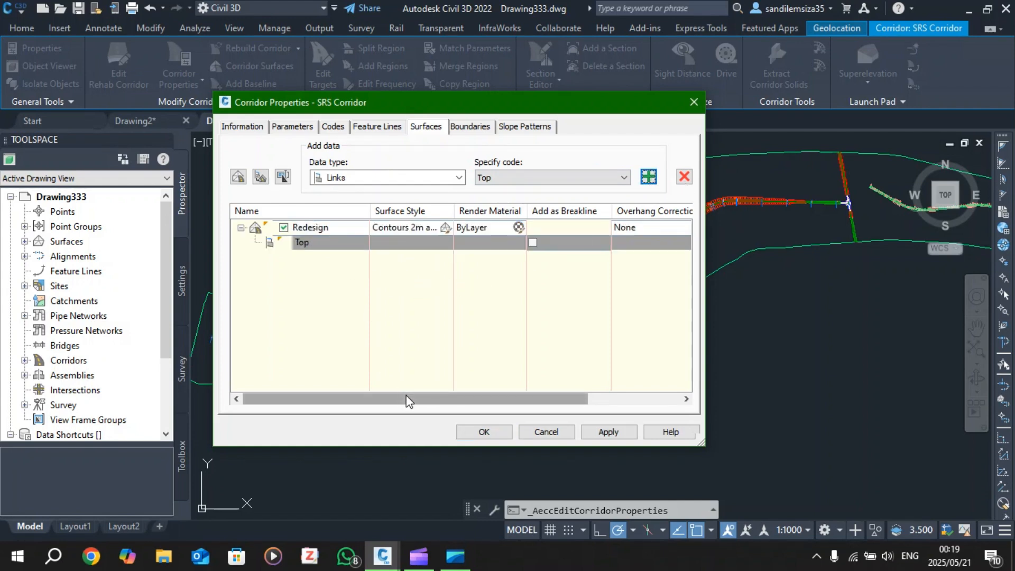
mouse_move(407, 400)
mouse_down()
mouse_move(418, 400)
mouse_move(392, 401)
mouse_up()
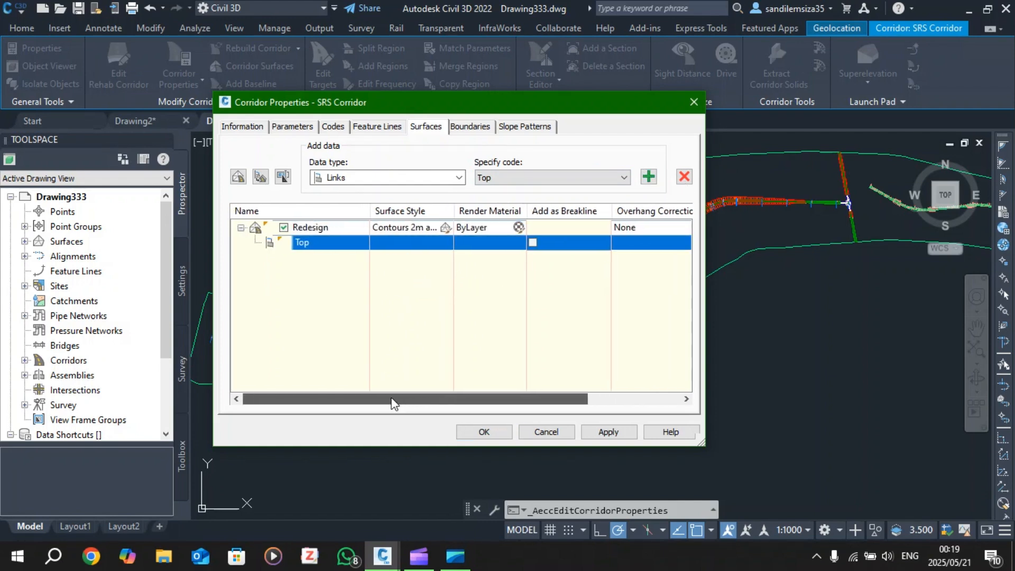
Automatically add a Daylight outside boundary to the Redesign surface and apply the changes to the corridor.
click(469, 126)
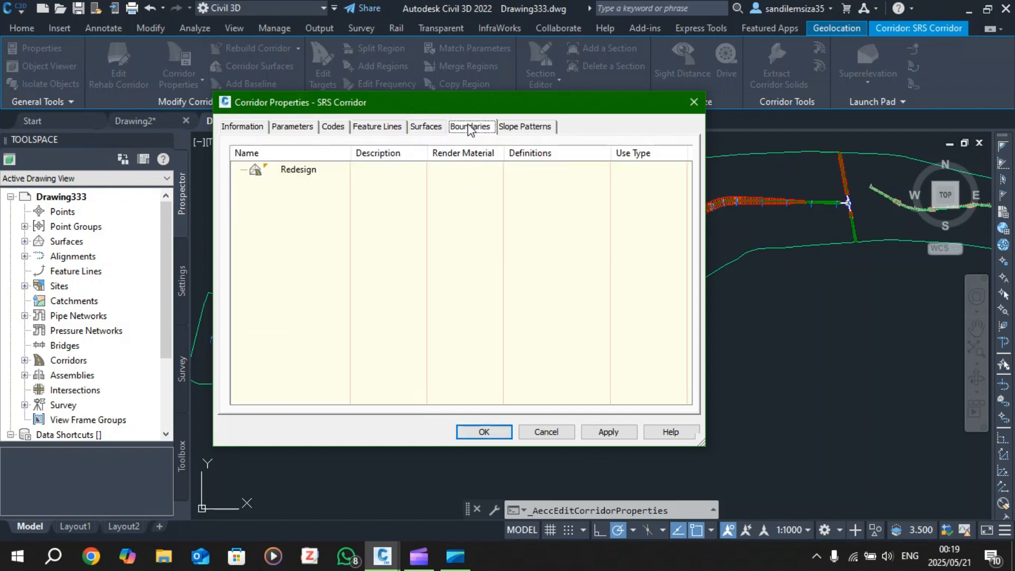
click(312, 175)
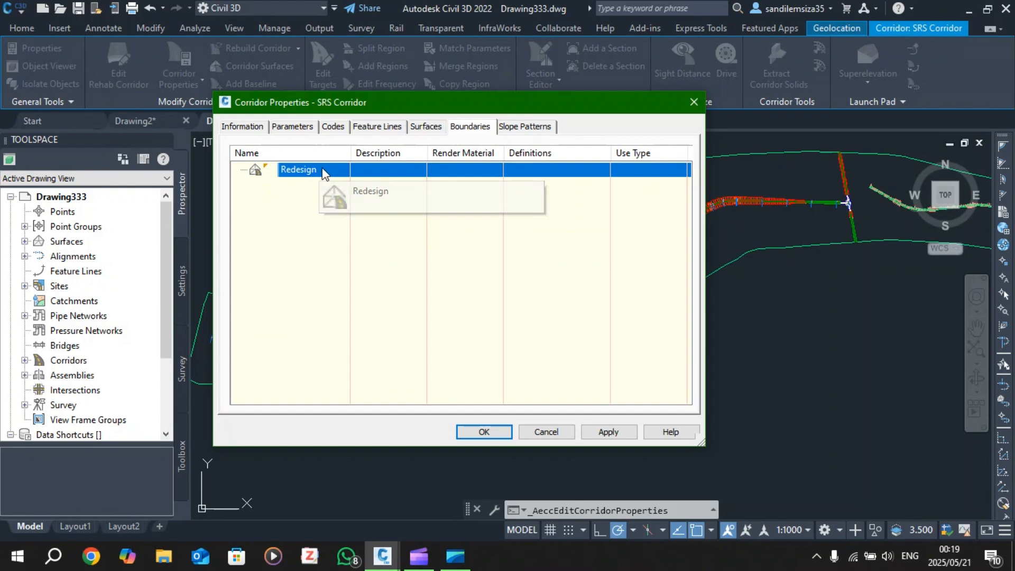
right_click(316, 173)
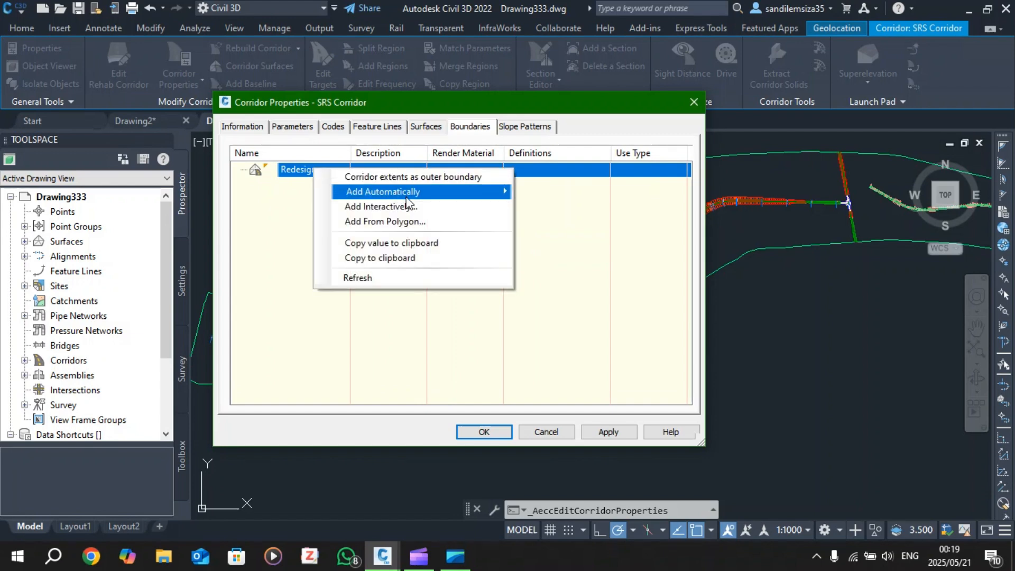
mouse_move(386, 193)
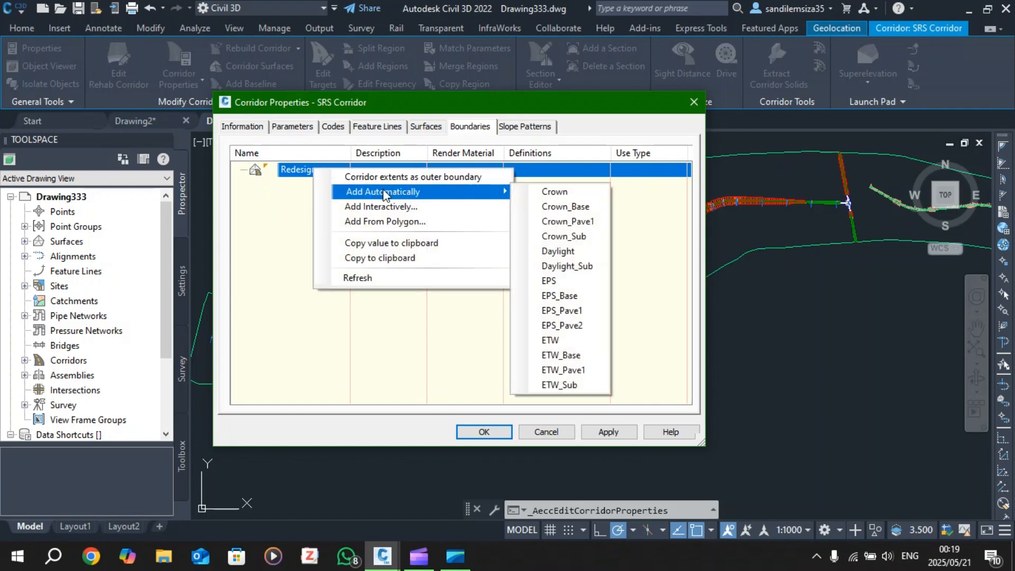
click(560, 252)
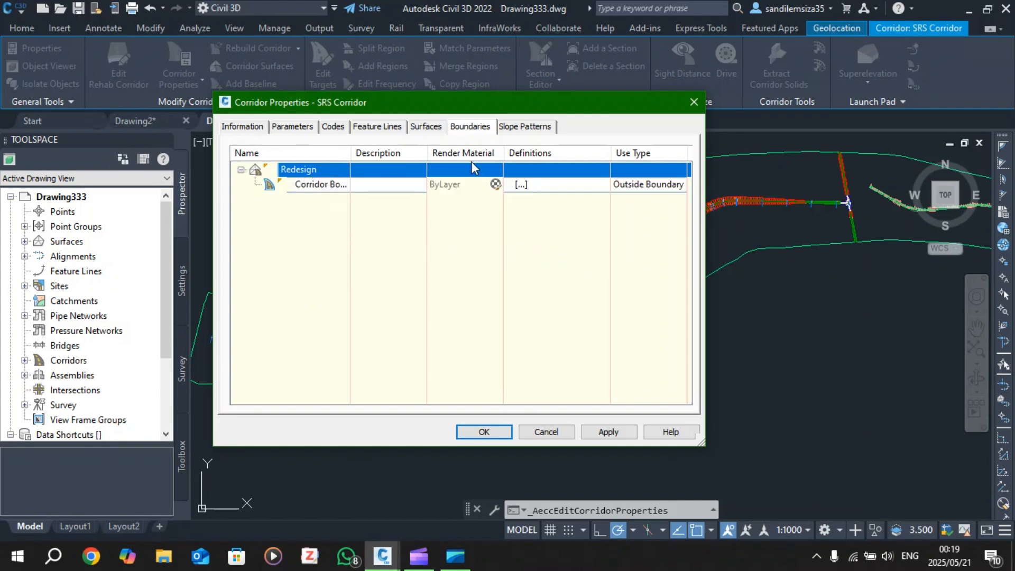
click(591, 432)
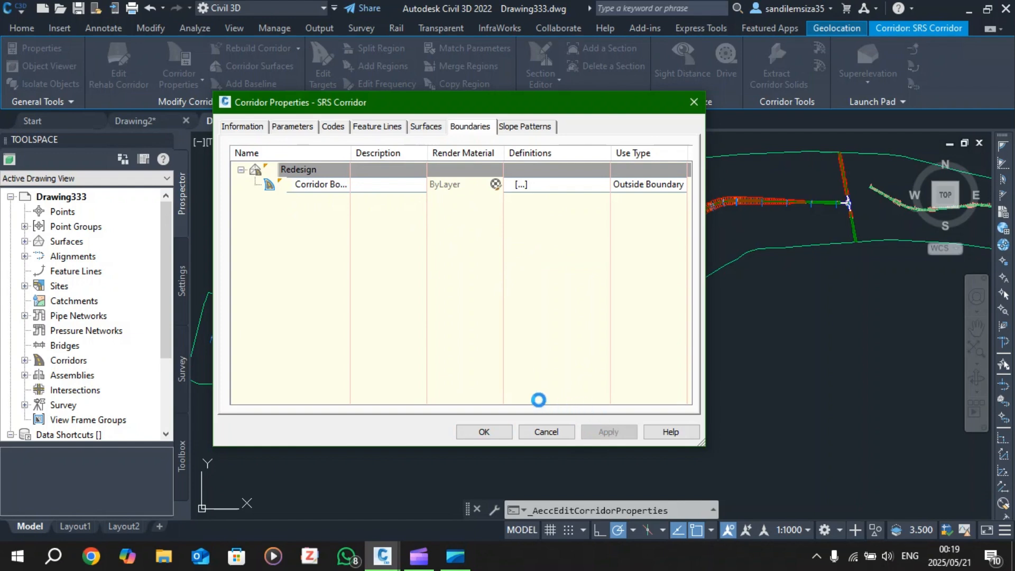
click(416, 236)
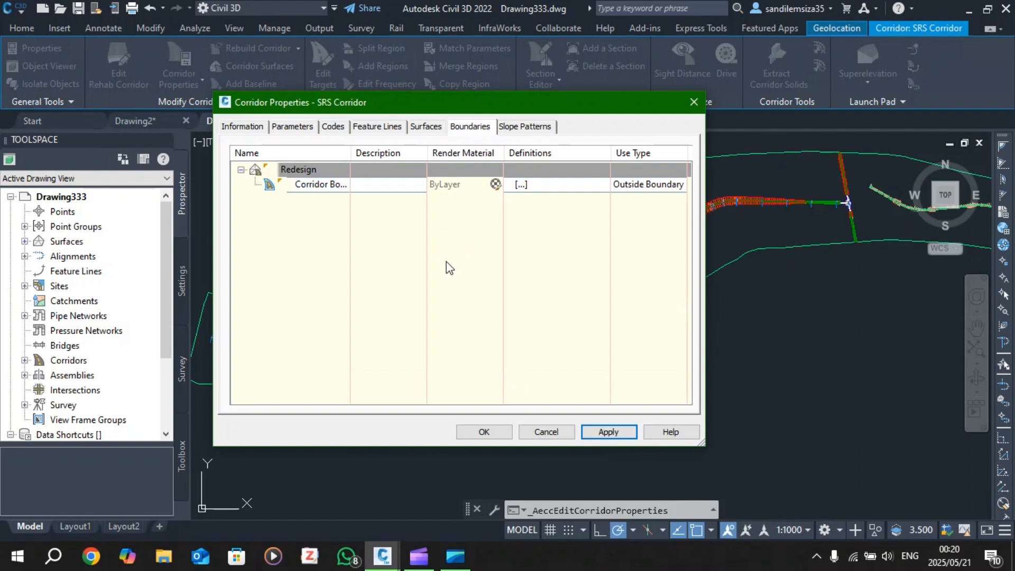
click(485, 431)
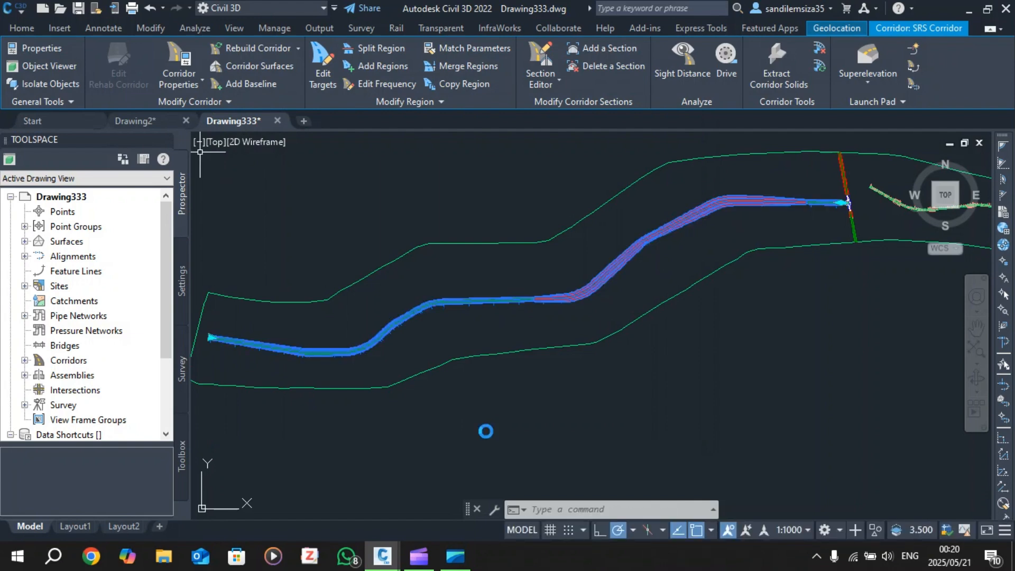
key(Escape)
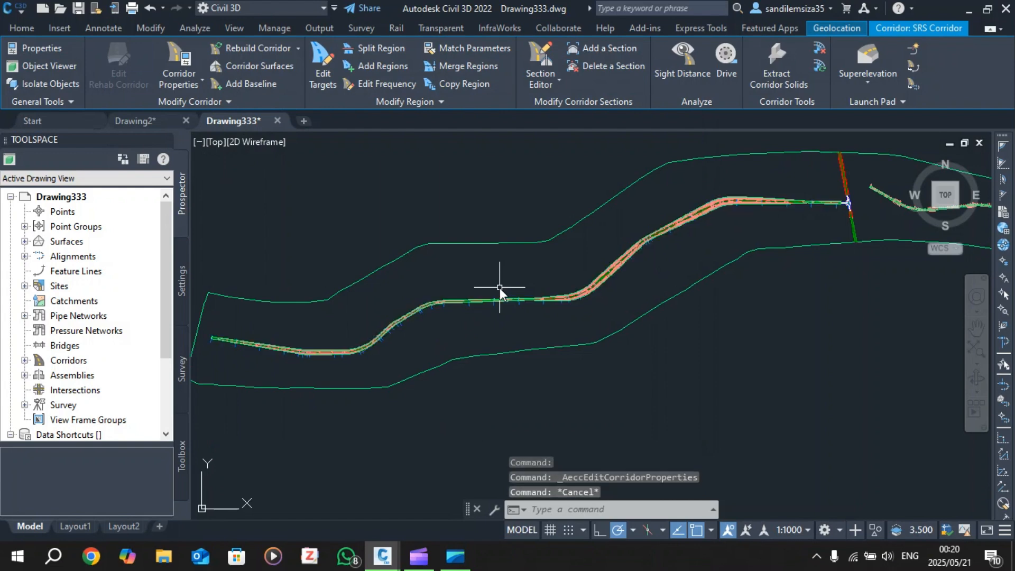
Examine the corridor in plan from the bend around stations 3+500.00 to 3+750.00 to the roundabout at its eastern end.
scroll(648, 248, up, 5)
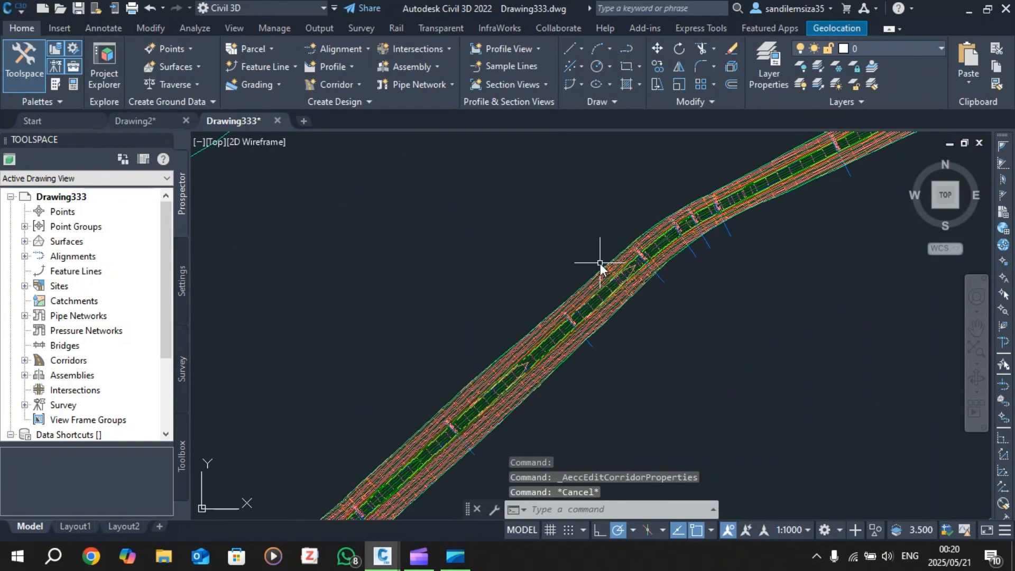
scroll(703, 215, down, 5)
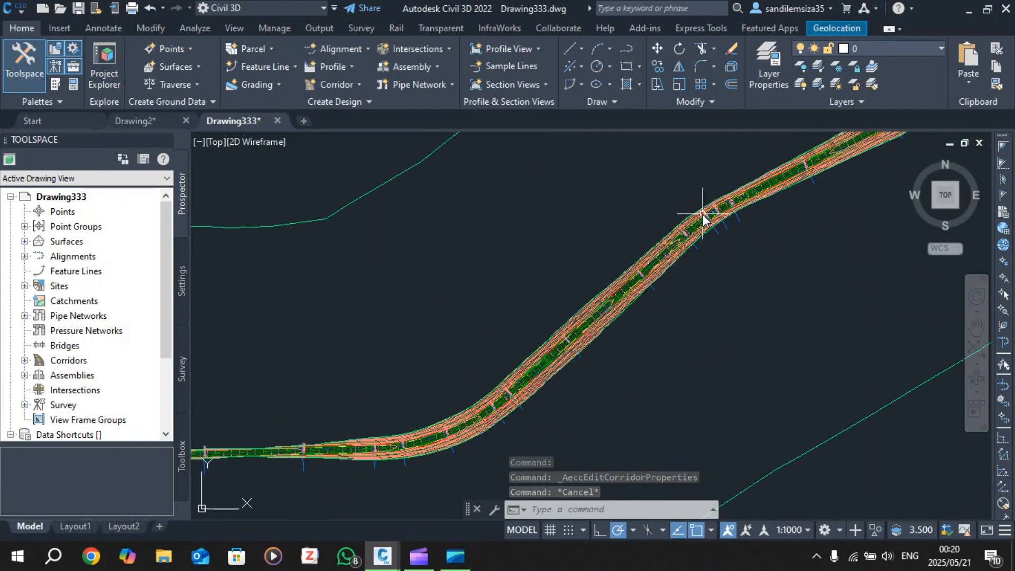
middle_drag(702, 214, 563, 322)
scroll(550, 330, up, 2)
scroll(545, 349, down, 2)
scroll(471, 395, up, 2)
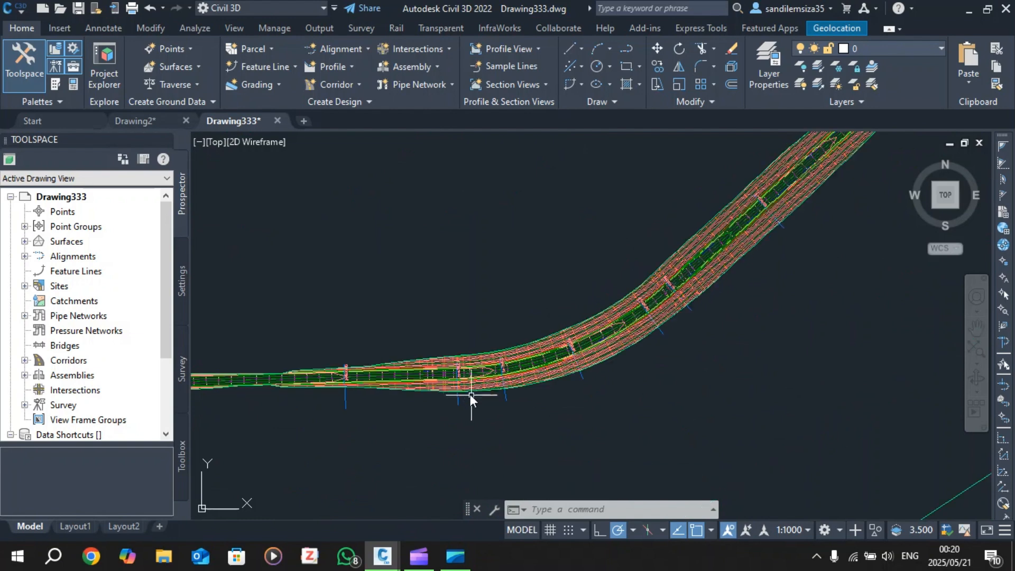
scroll(428, 382, up, 1)
scroll(453, 351, up, 3)
scroll(529, 341, down, 2)
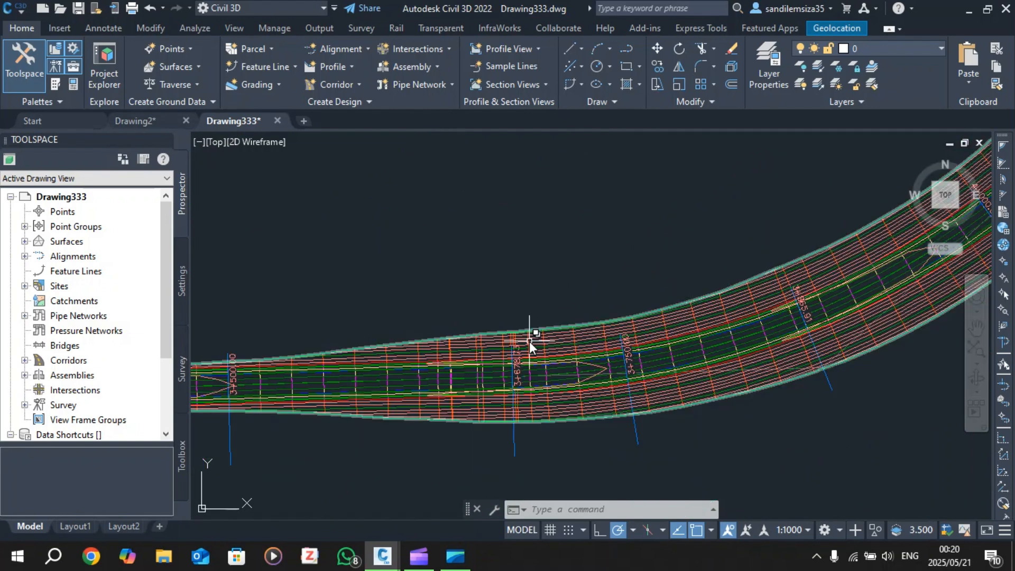
scroll(513, 366, down, 5)
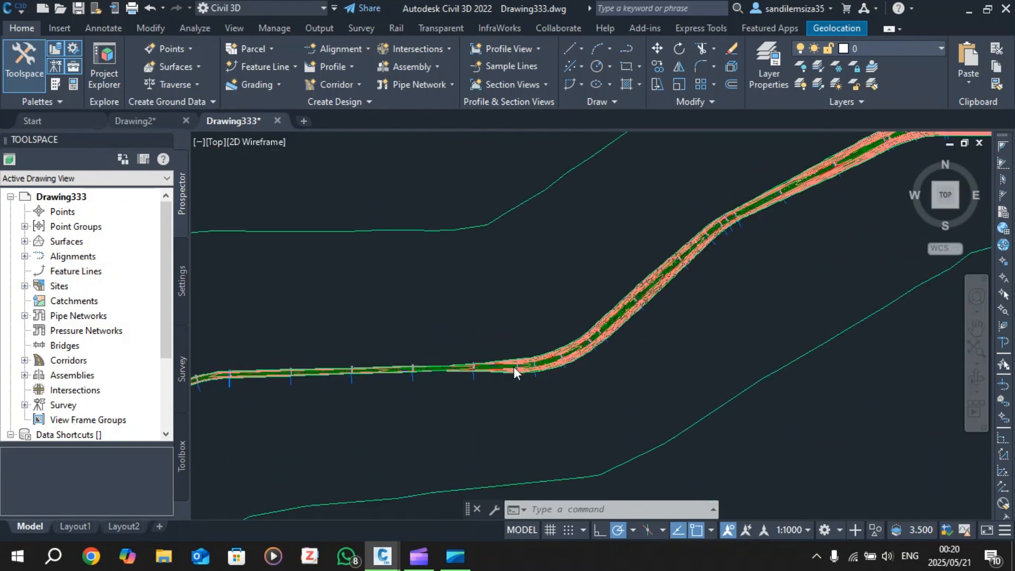
scroll(629, 296, down, 1)
scroll(828, 260, up, 7)
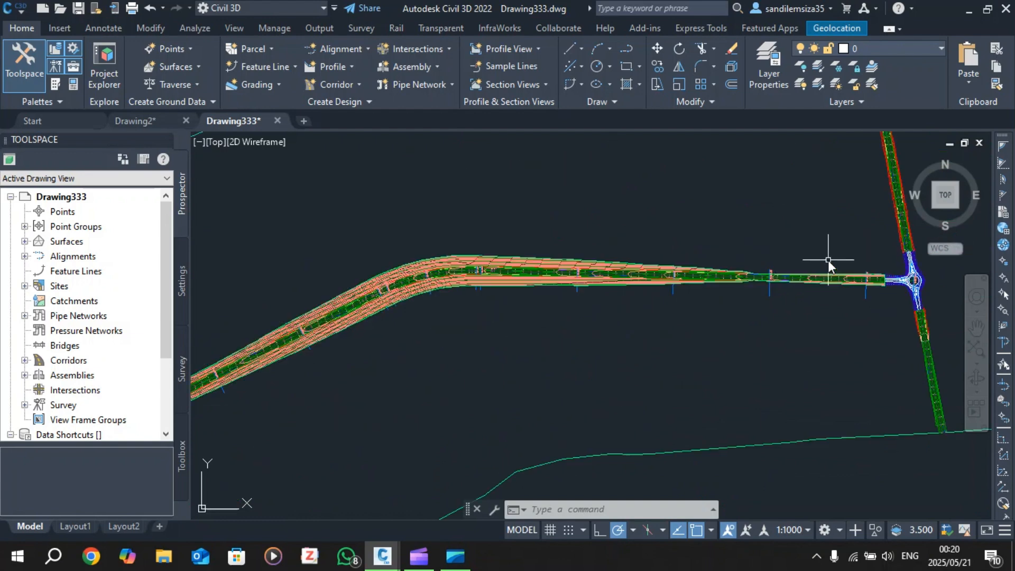
scroll(916, 283, down, 6)
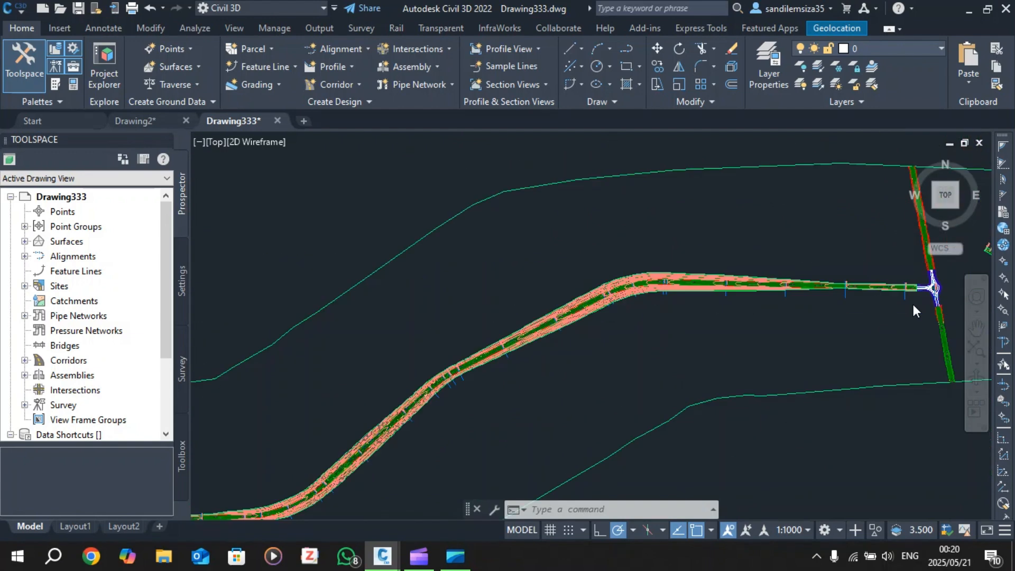
scroll(718, 337, down, 3)
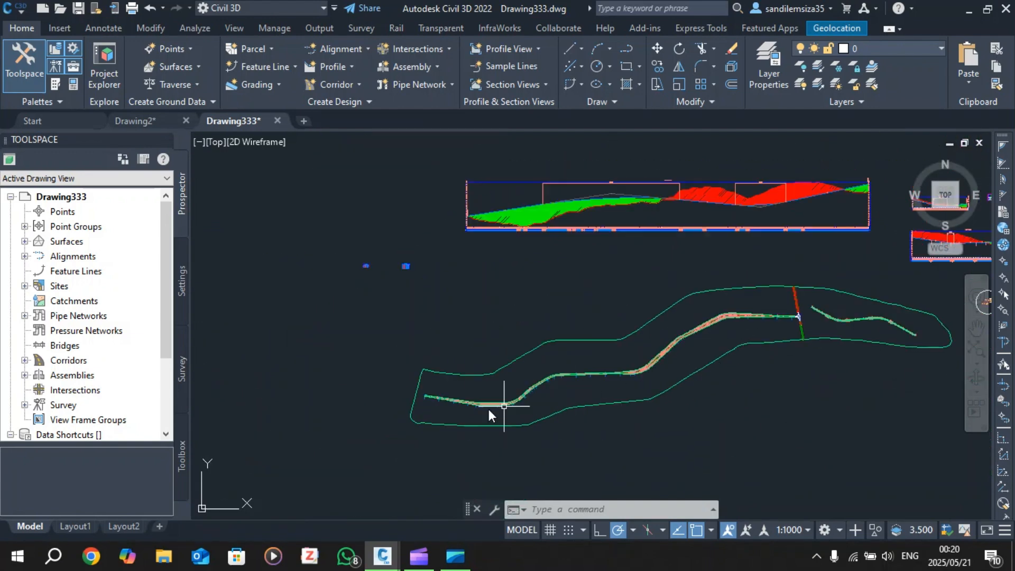
Examine the start of the corridor around stations 0+000.00 and 0+250.00, comparing its surface edges with the rest of the route.
scroll(465, 406, up, 2)
scroll(350, 373, up, 2)
scroll(217, 340, up, 3)
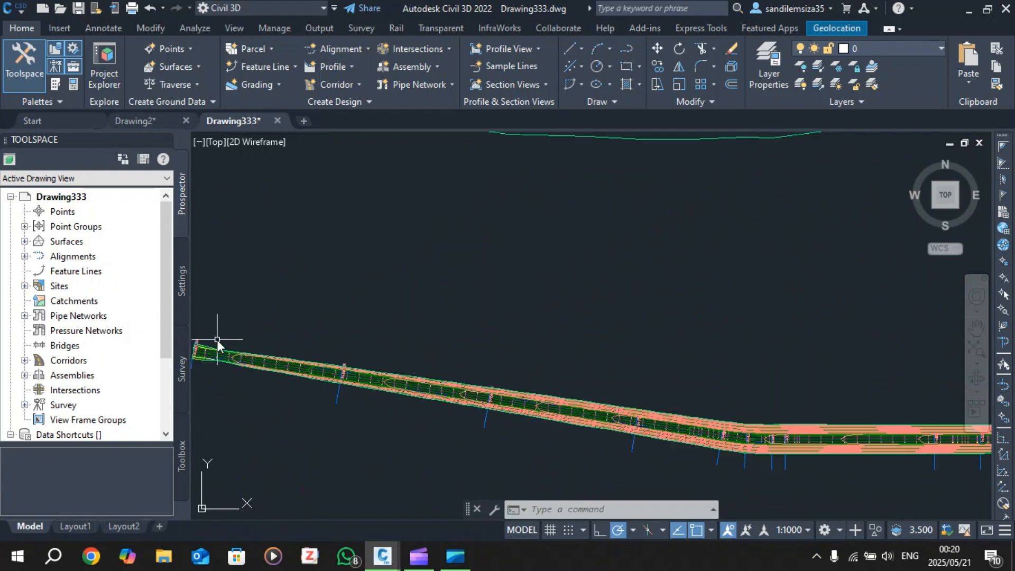
scroll(217, 341, up, 2)
scroll(265, 367, down, 2)
scroll(237, 368, up, 4)
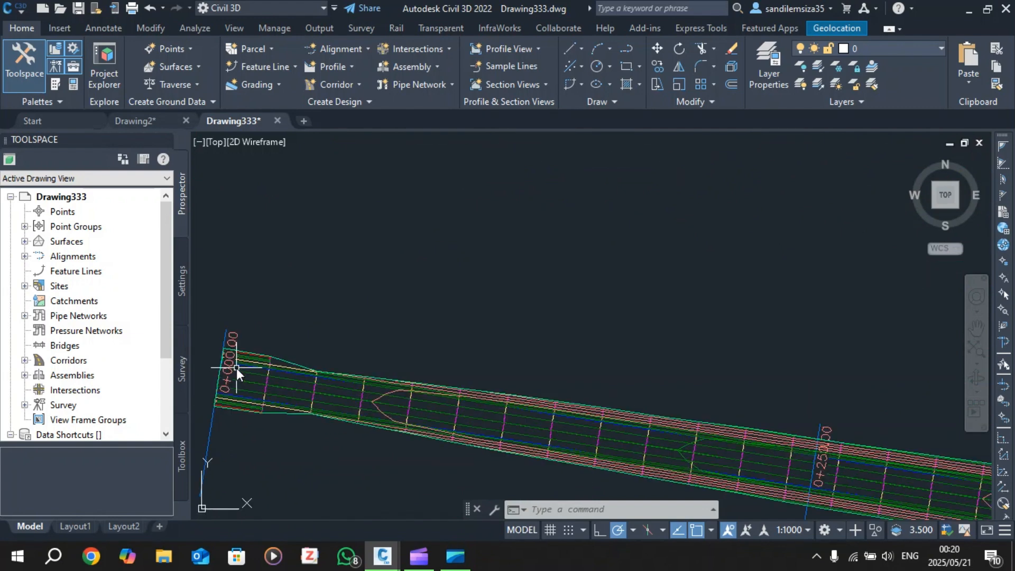
scroll(237, 368, down, 5)
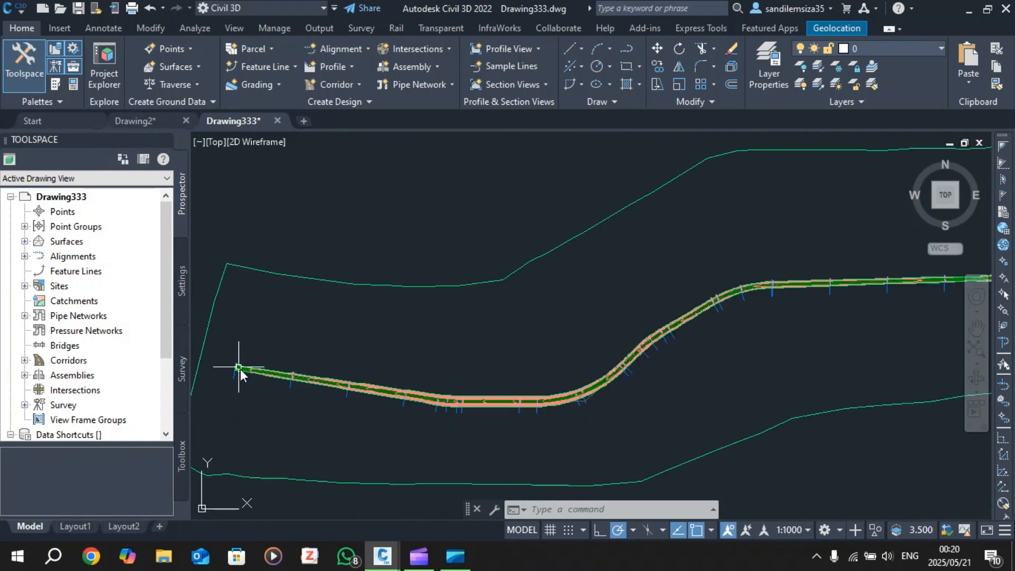
scroll(238, 367, down, 2)
scroll(573, 284, up, 2)
scroll(574, 287, down, 2)
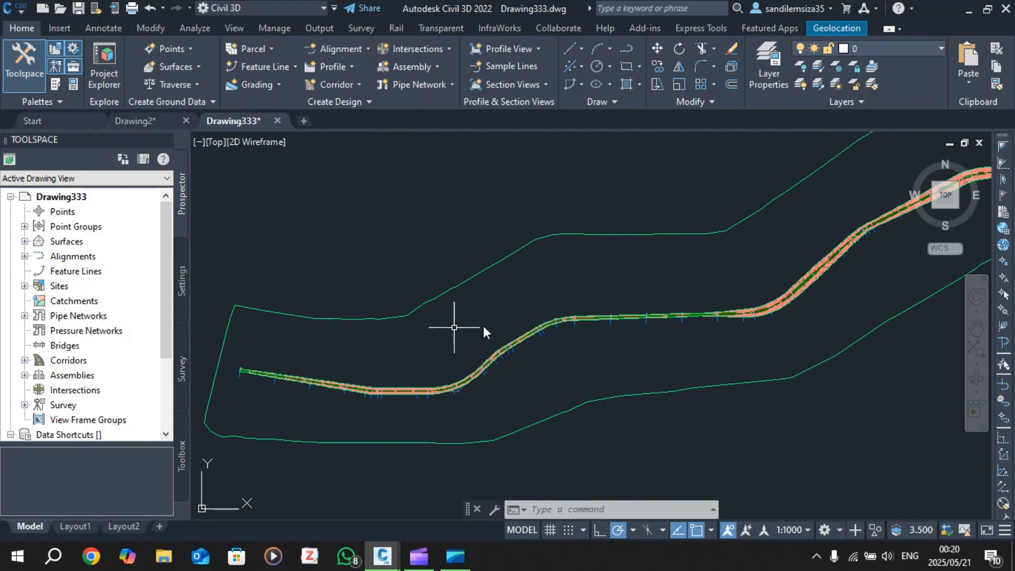
scroll(652, 290, up, 1)
scroll(653, 290, down, 1)
scroll(803, 249, up, 2)
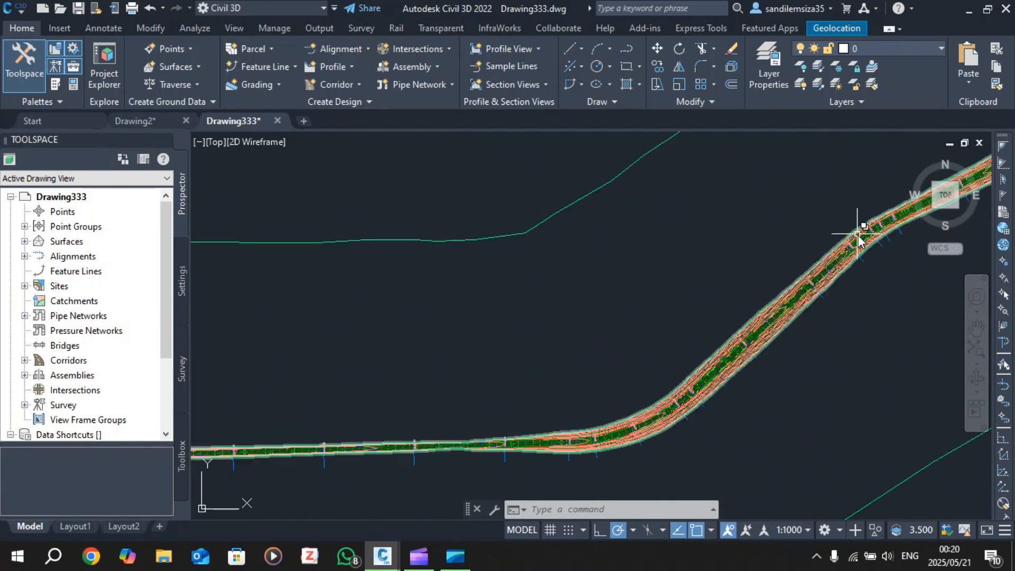
scroll(826, 239, down, 6)
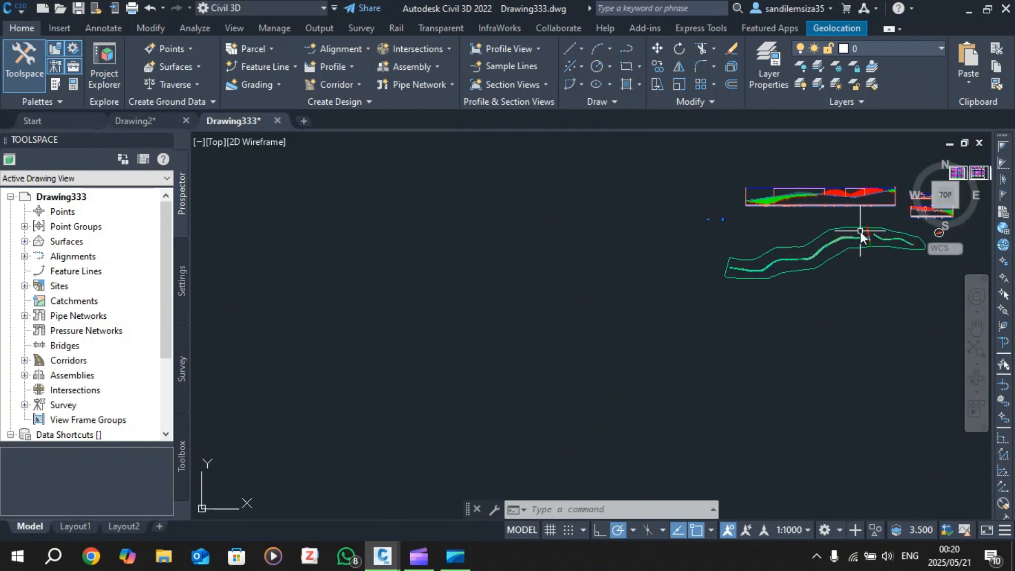
scroll(861, 231, up, 3)
scroll(671, 300, up, 2)
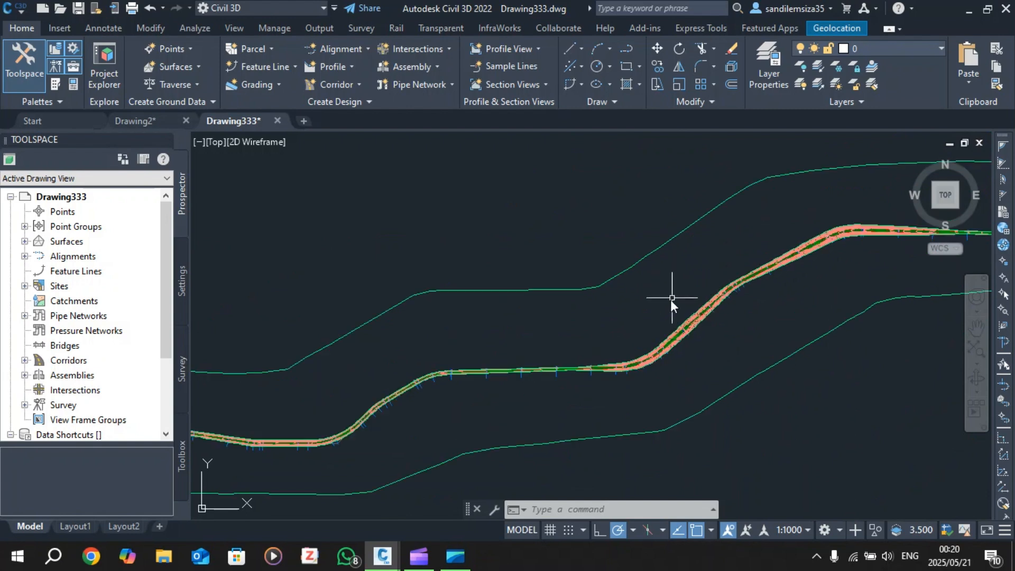
scroll(668, 301, down, 1)
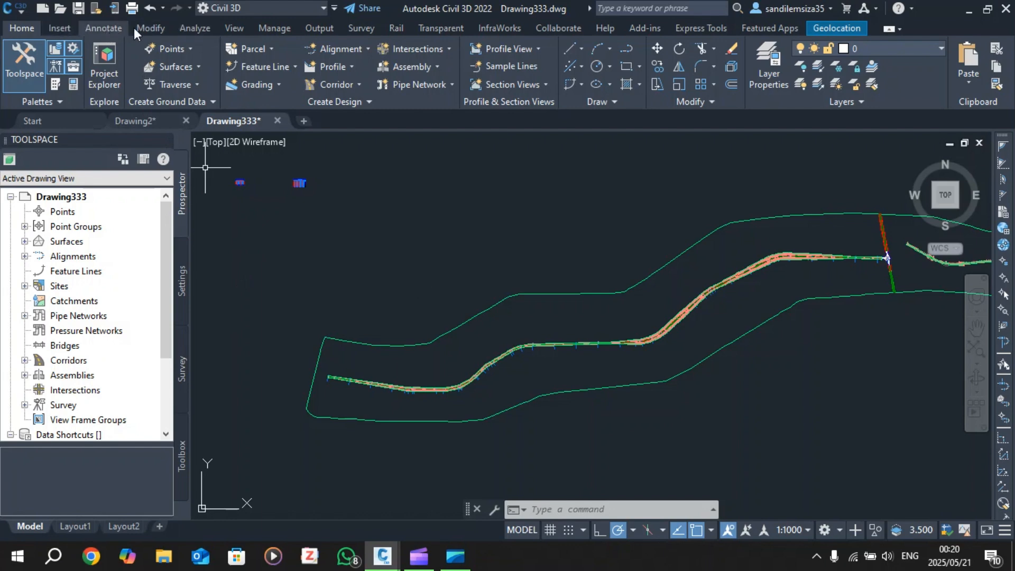
Open the Volumes Dashboard and widen its list of volume surfaces.
click(195, 28)
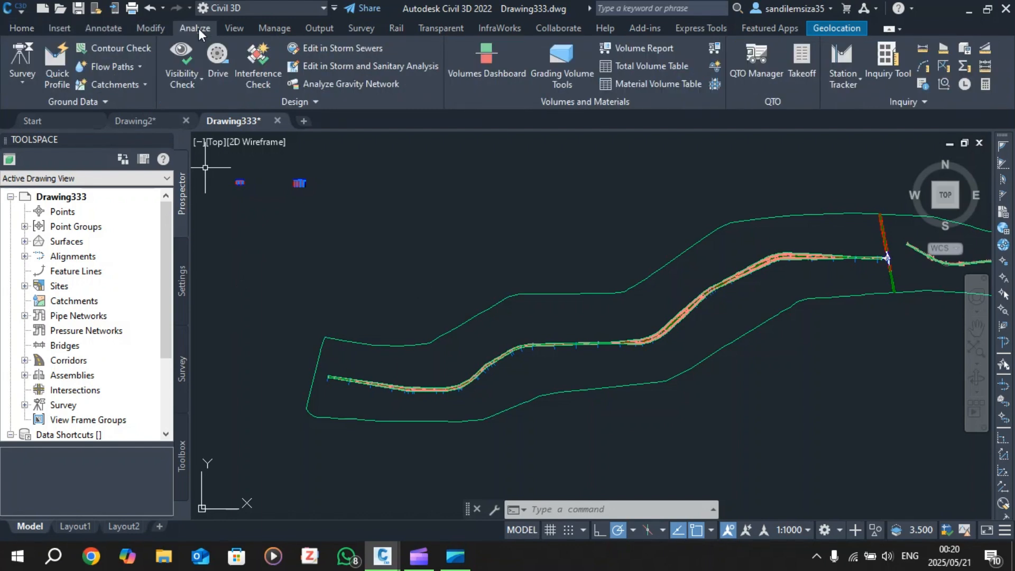
click(498, 77)
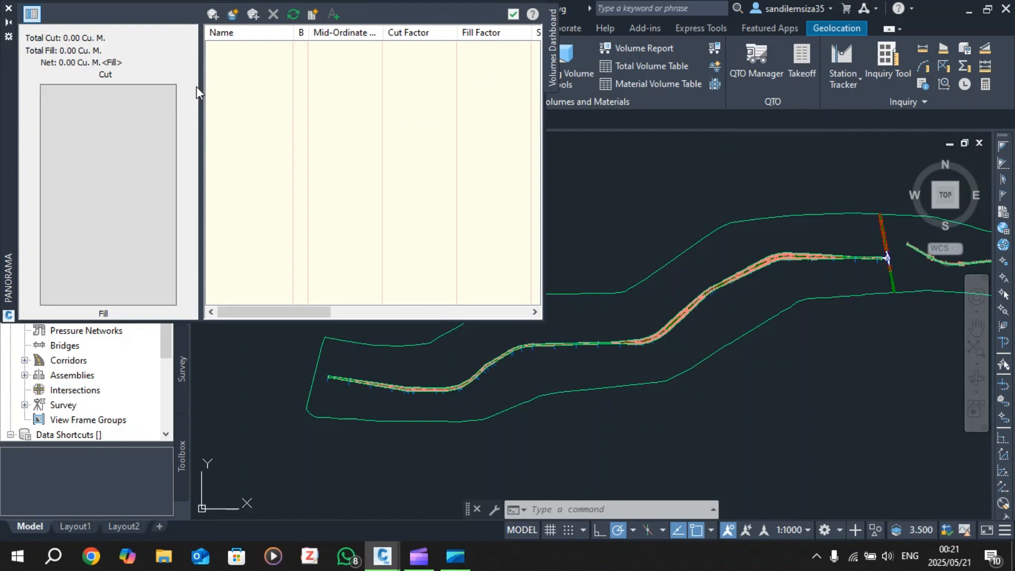
drag(199, 89, 153, 96)
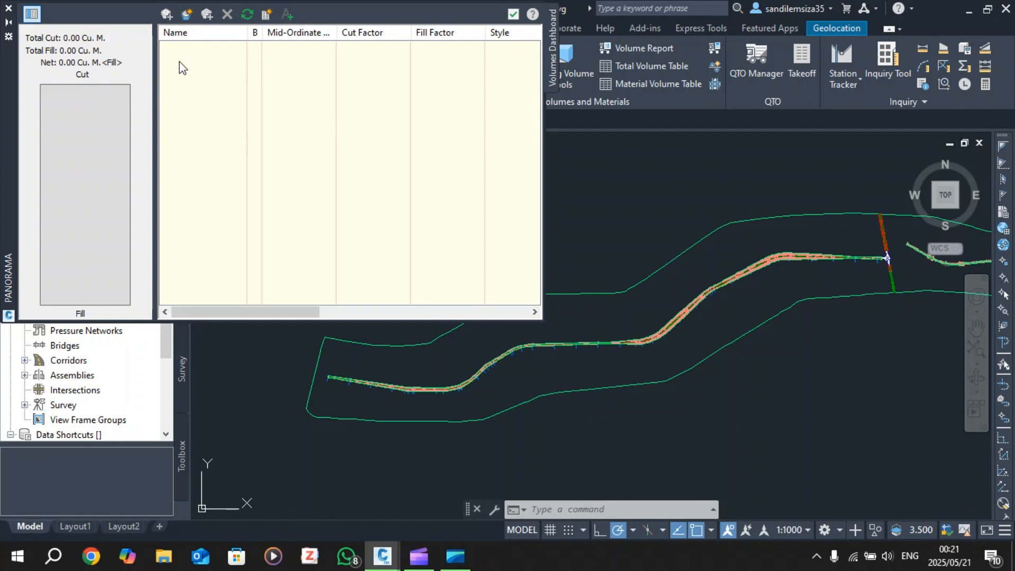
Start a new TIN volume surface in the dashboard and name it Cut_Fill_.
click(187, 16)
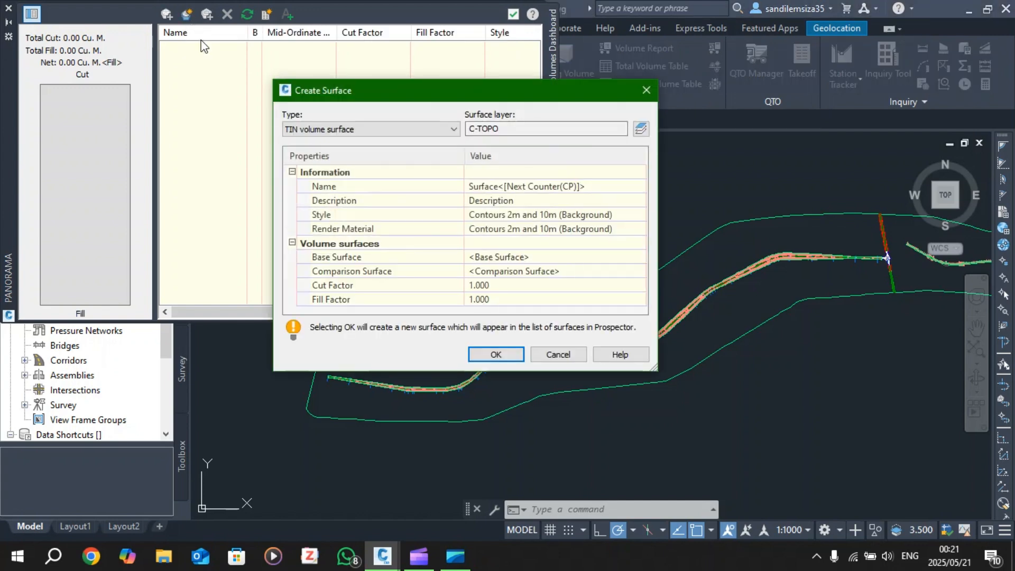
click(508, 188)
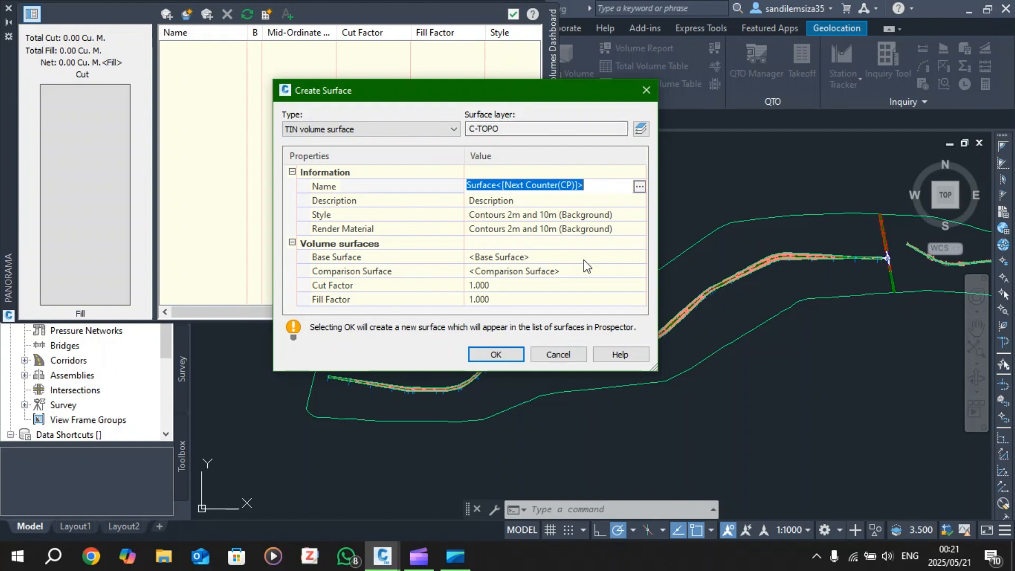
click(545, 184)
drag(594, 182, 452, 188)
text(Cu)
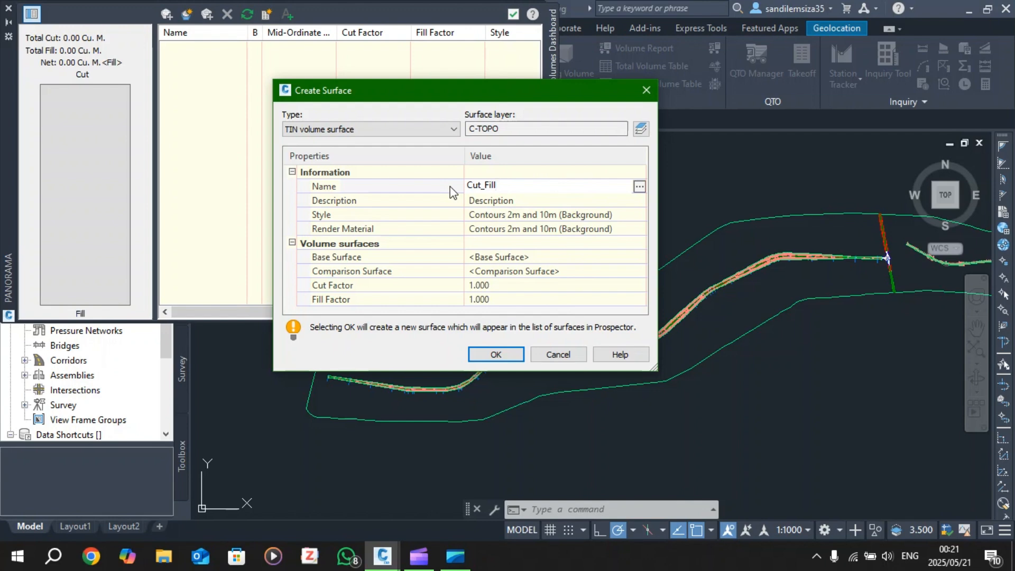
text(t_Fill_)
Set NGL as the base surface of the Cut_Fill_ volume surface.
click(335, 242)
click(343, 258)
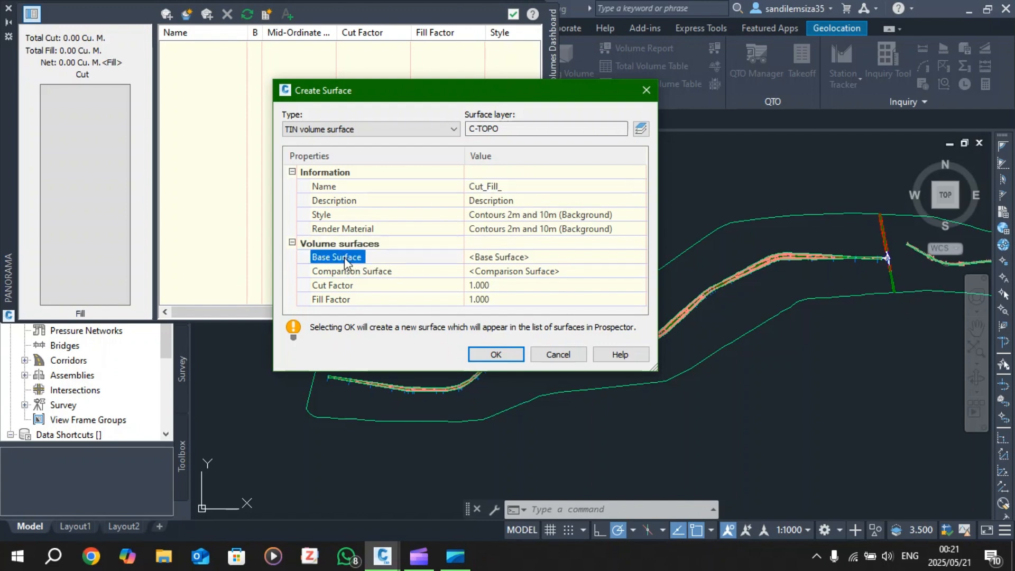
click(366, 274)
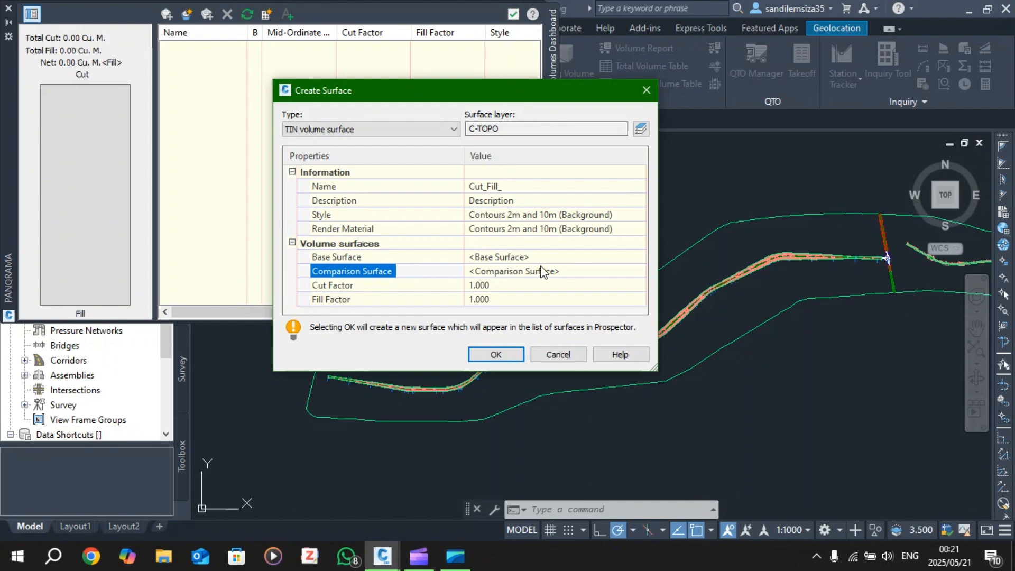
click(517, 269)
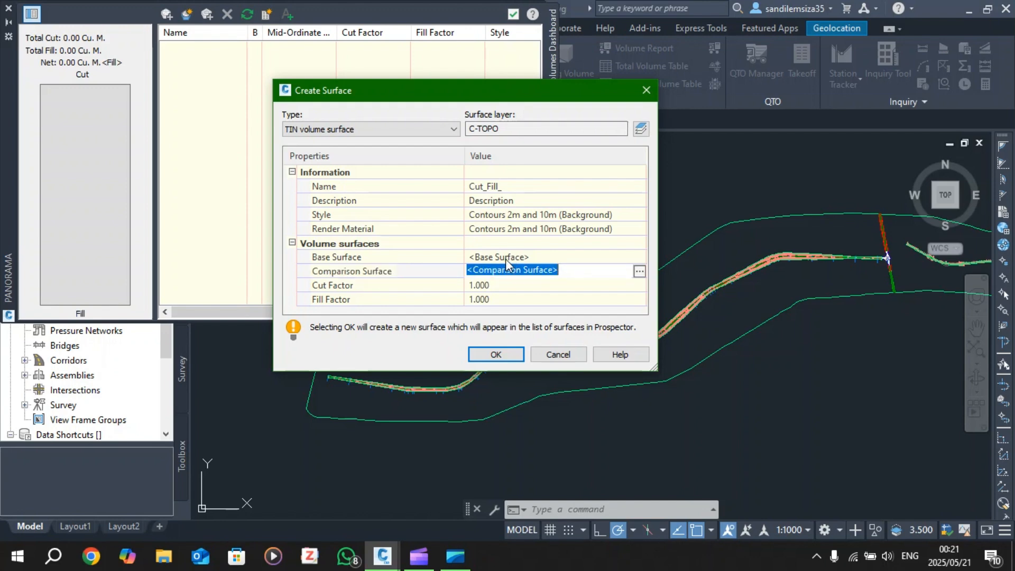
click(527, 256)
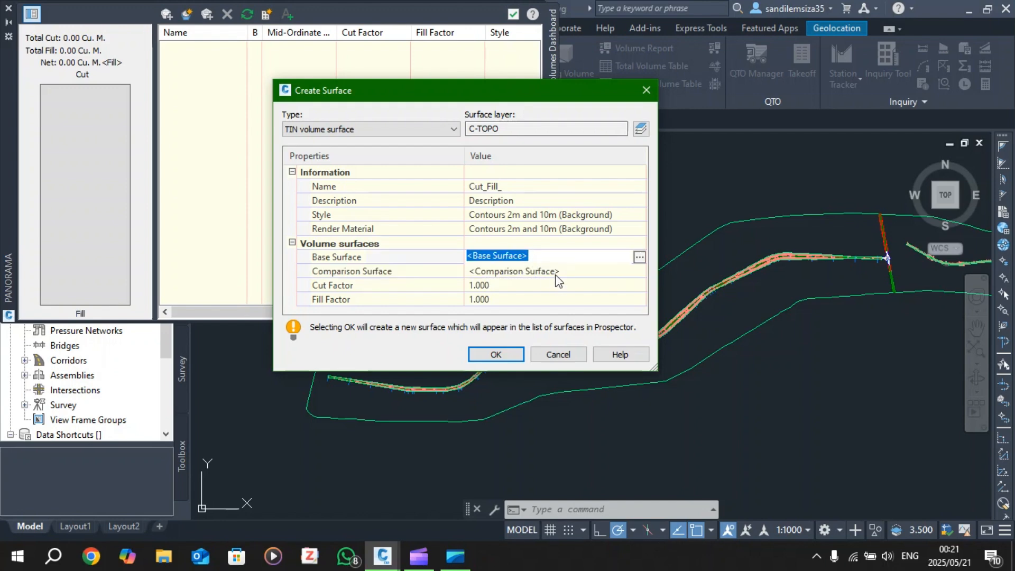
click(639, 257)
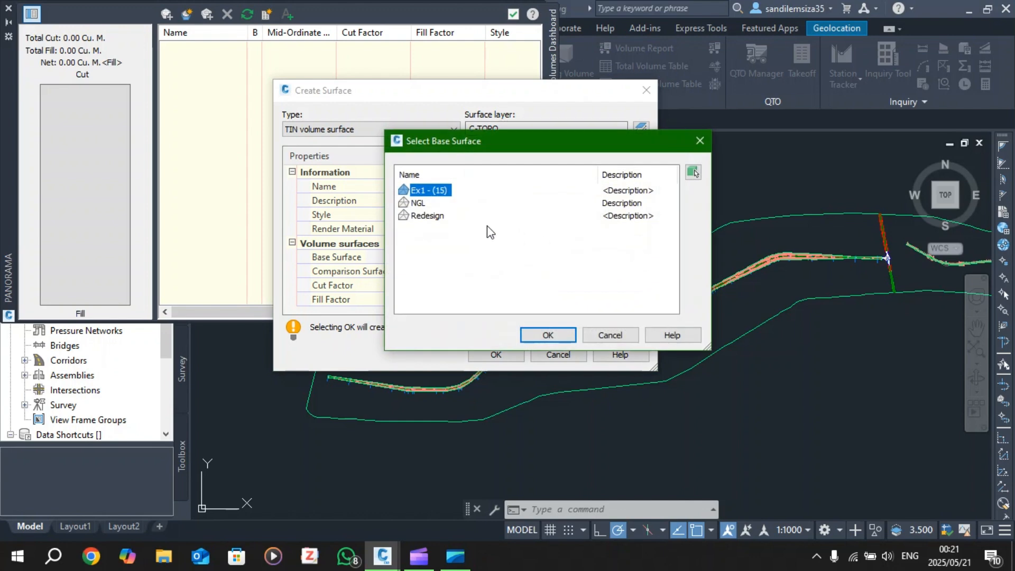
click(419, 204)
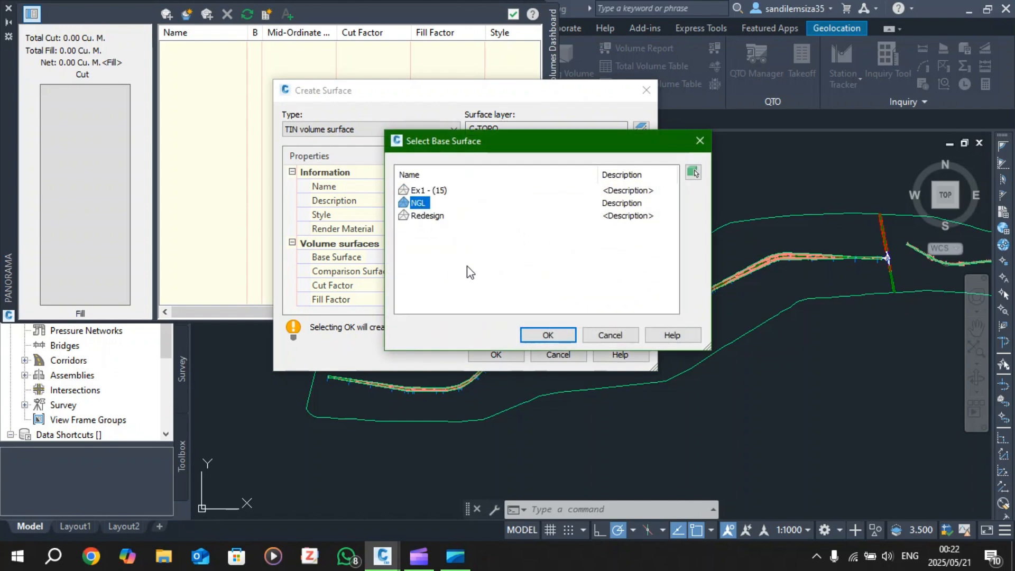
click(548, 334)
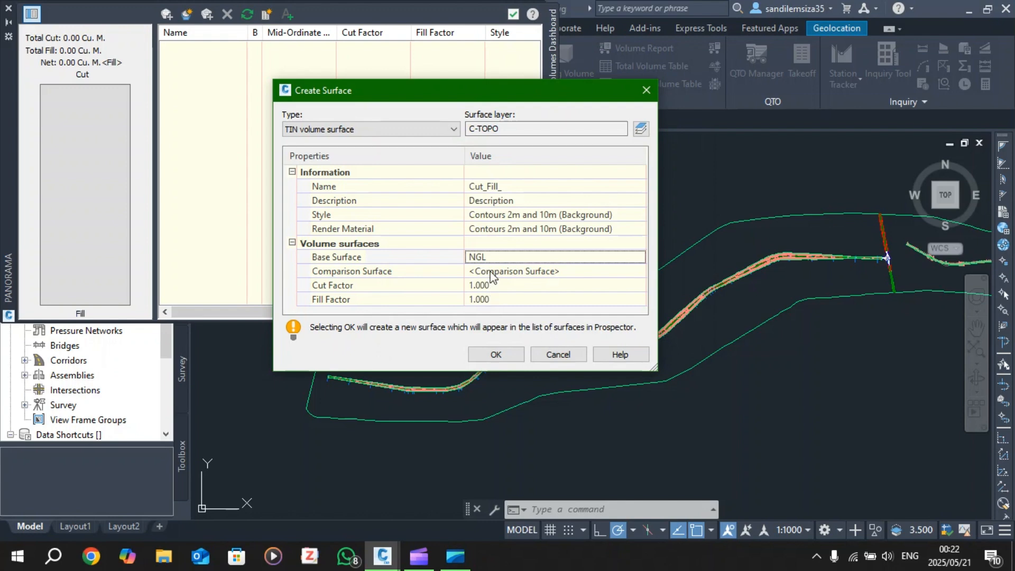
Reopen the base surface selection and pick NGL again.
click(620, 257)
click(621, 258)
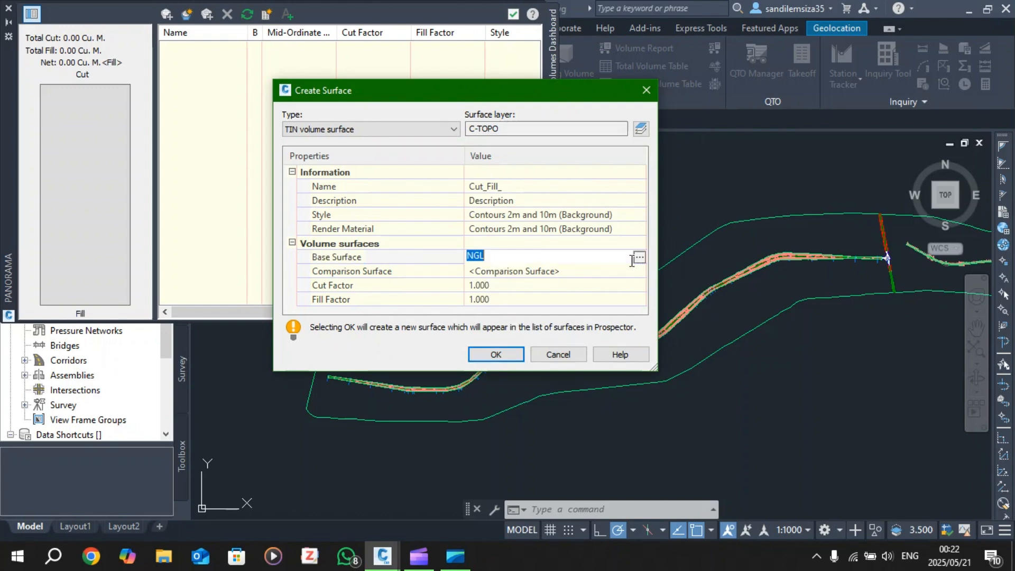
click(640, 257)
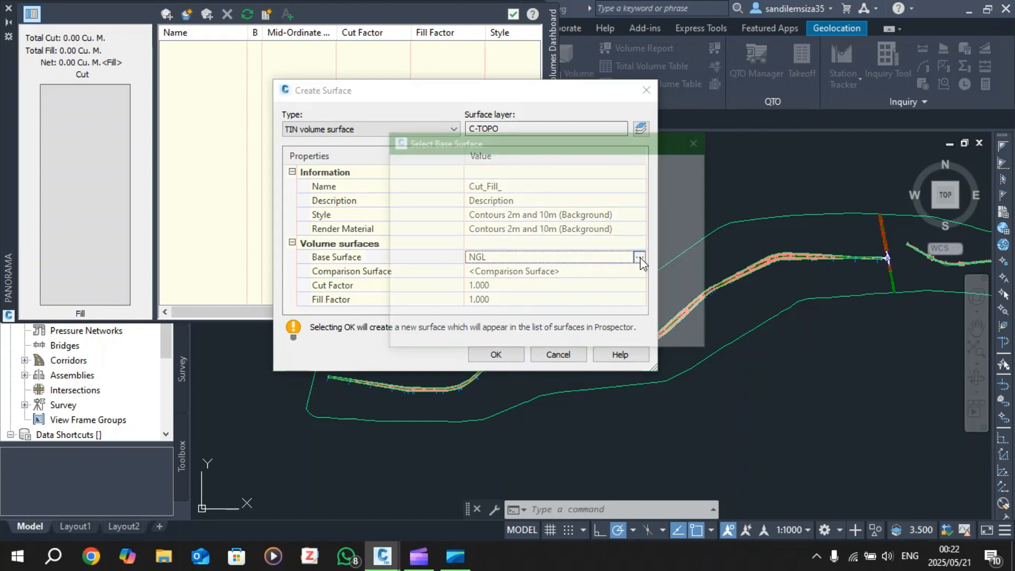
click(418, 203)
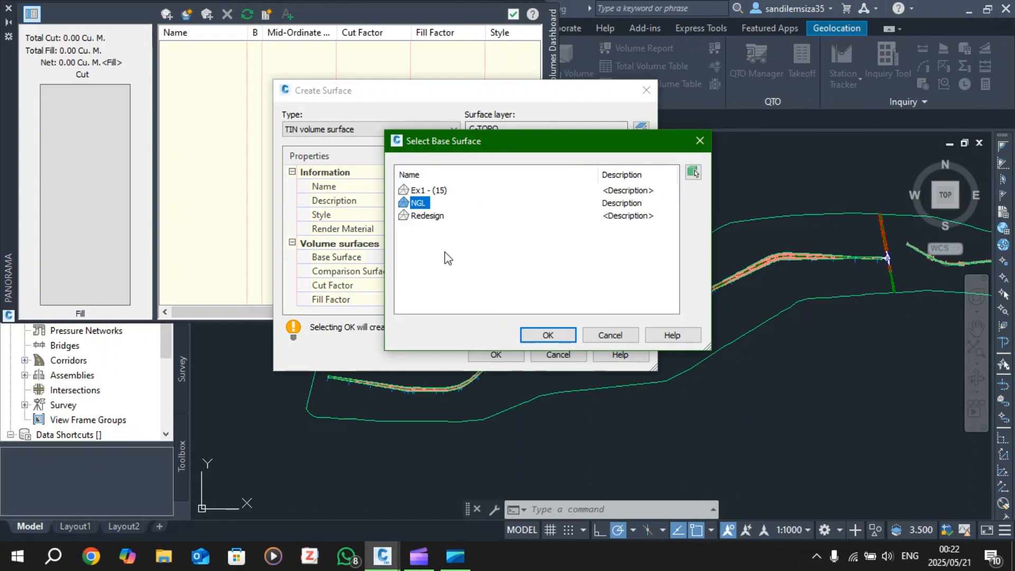
click(544, 335)
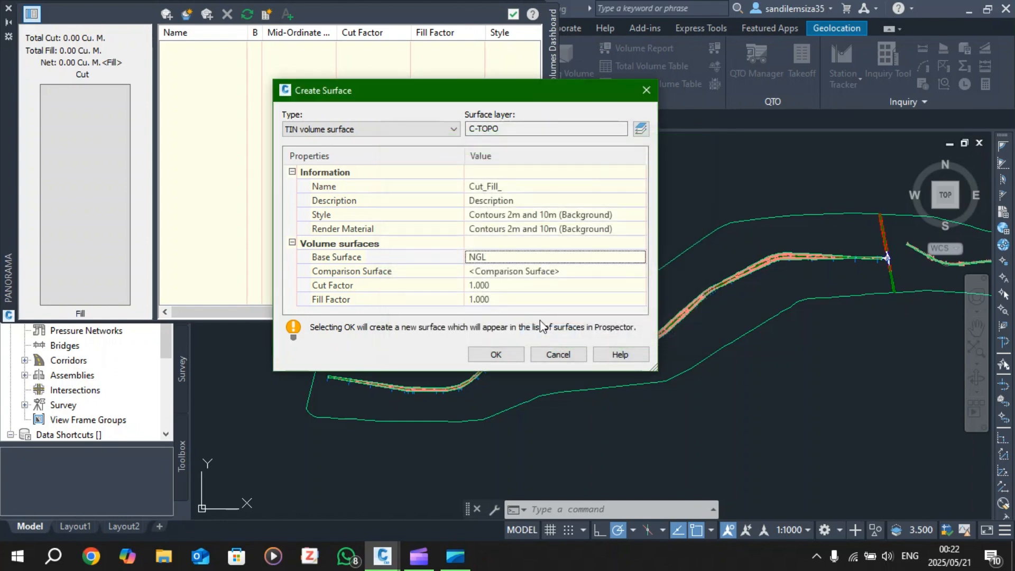
Set Redesign as the comparison surface of the Cut_Fill_ volume surface.
click(539, 270)
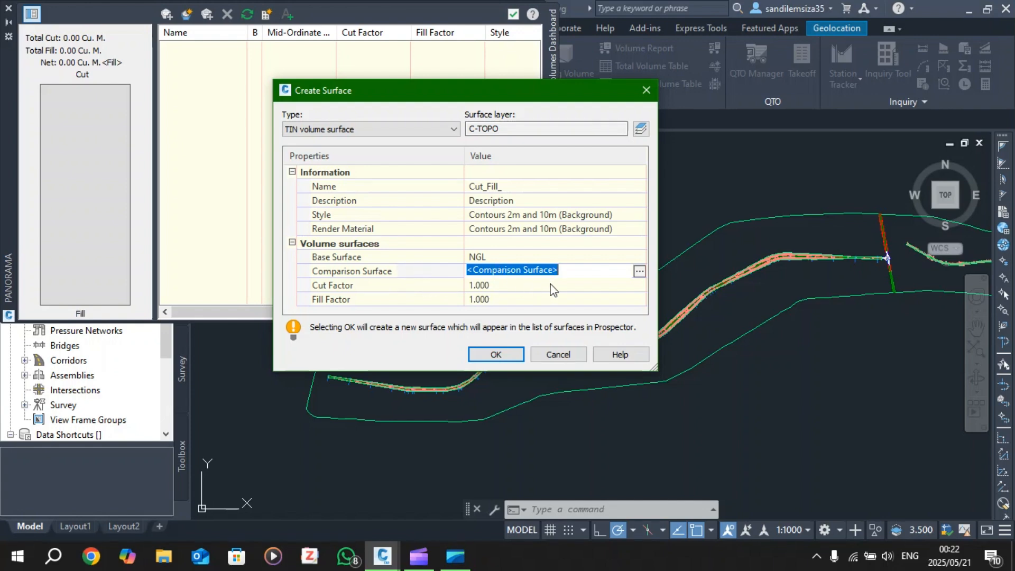
click(639, 271)
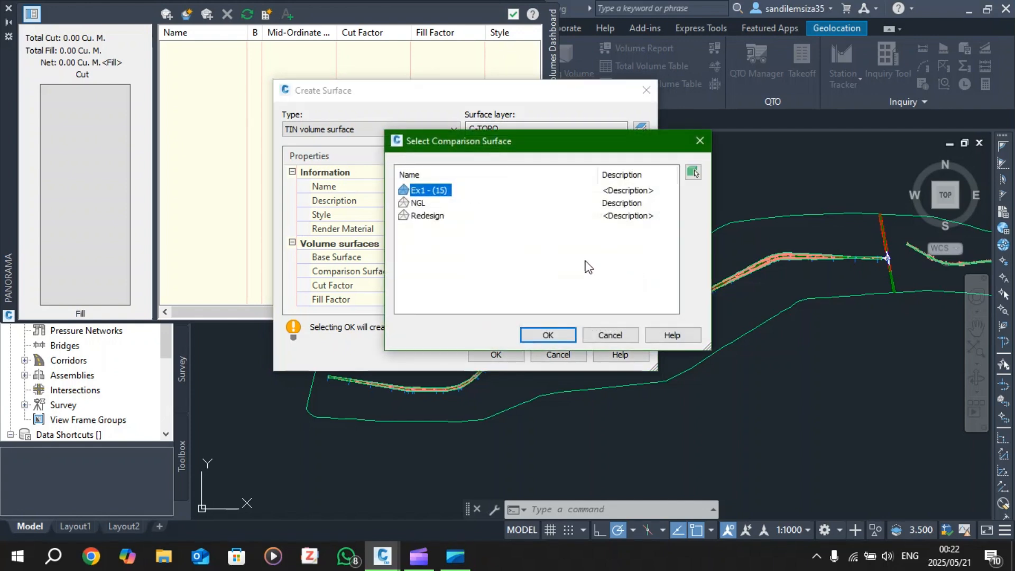
click(427, 216)
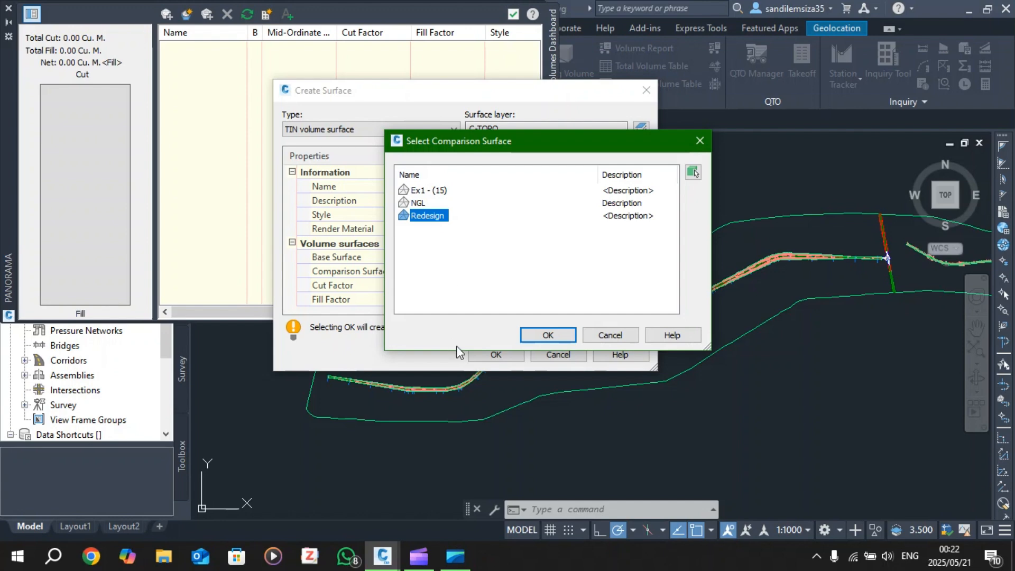
click(535, 338)
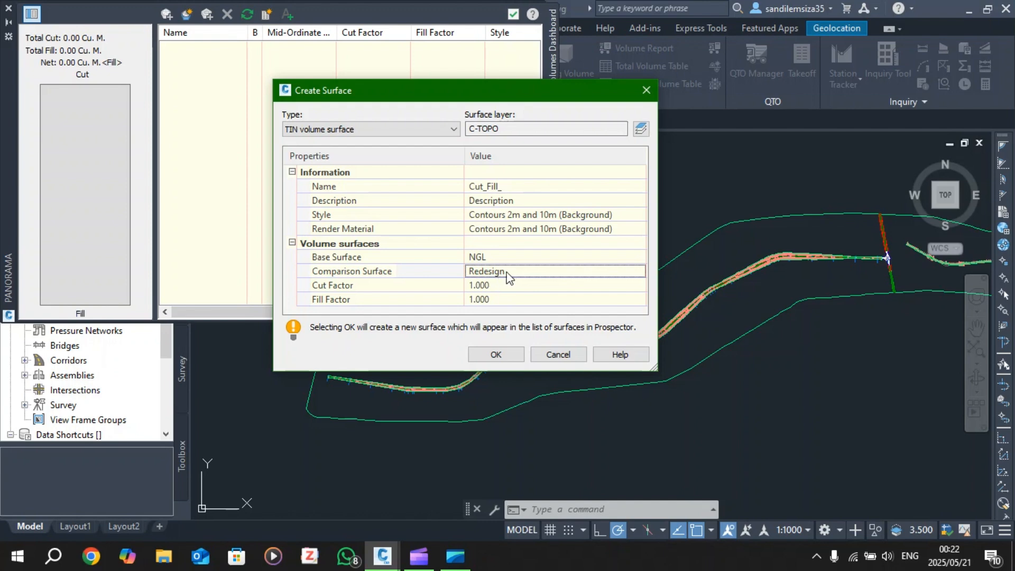
Keep the cut and fill factors at 1.000 and create the Cut_Fill_ volume surface.
click(485, 287)
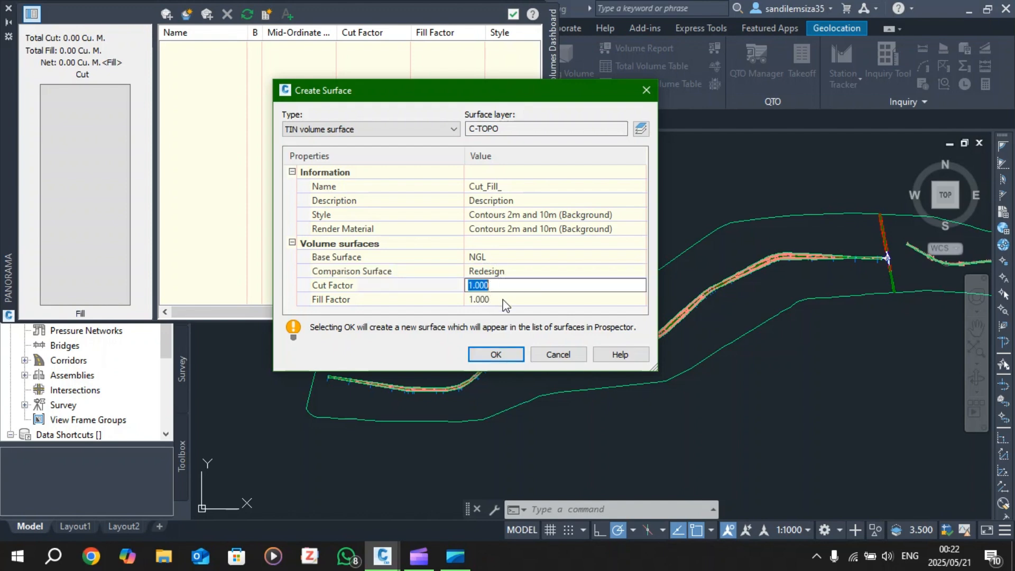
click(485, 297)
click(492, 285)
click(490, 285)
click(486, 296)
click(485, 299)
click(481, 283)
click(481, 284)
click(489, 300)
click(484, 297)
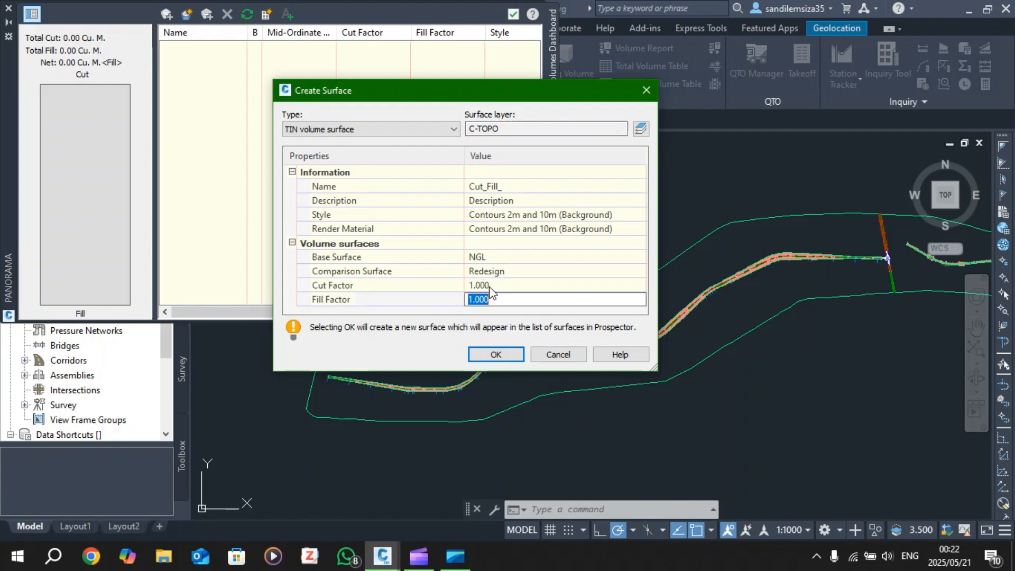
click(489, 286)
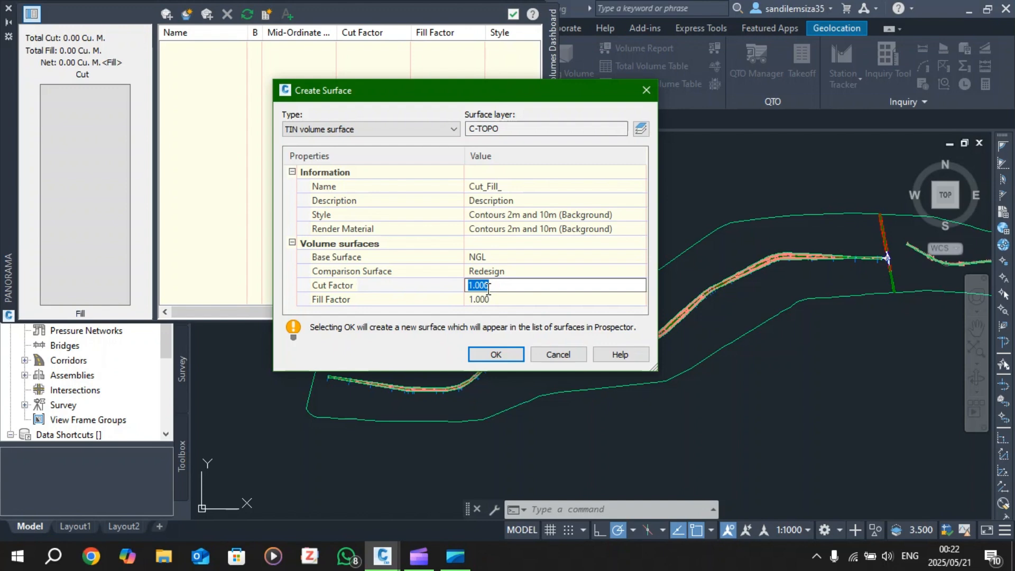
click(477, 356)
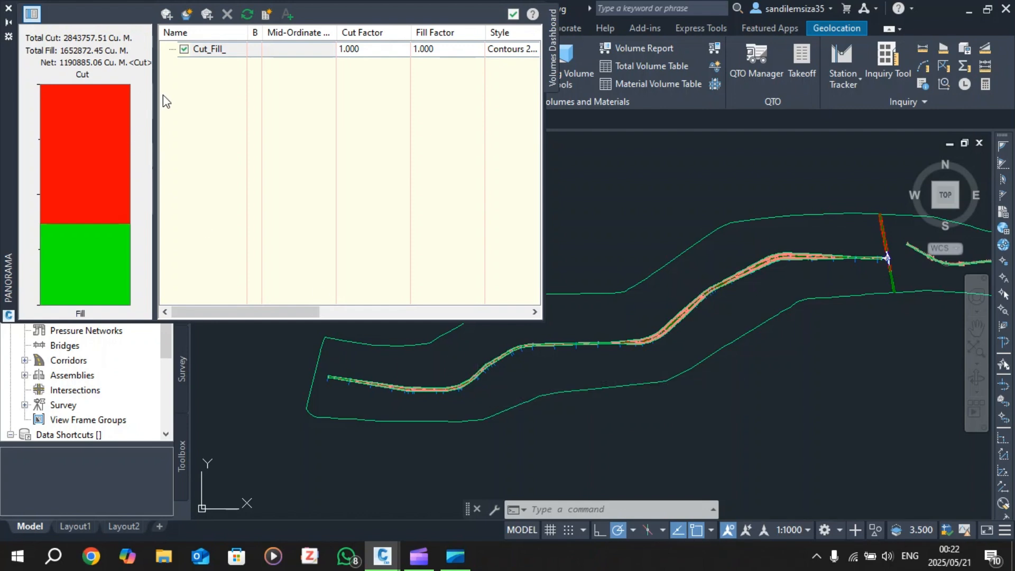
Review the 2D area and the cut, fill and net volumes of Cut_Fill_, then close the Volumes Dashboard.
drag(157, 95, 155, 97)
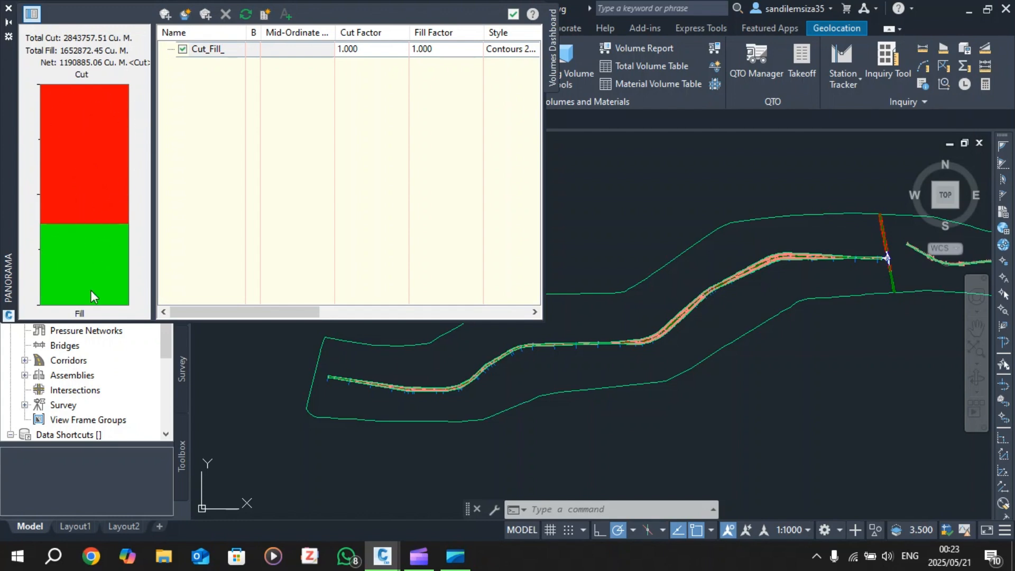
drag(211, 312, 170, 285)
drag(297, 315, 329, 317)
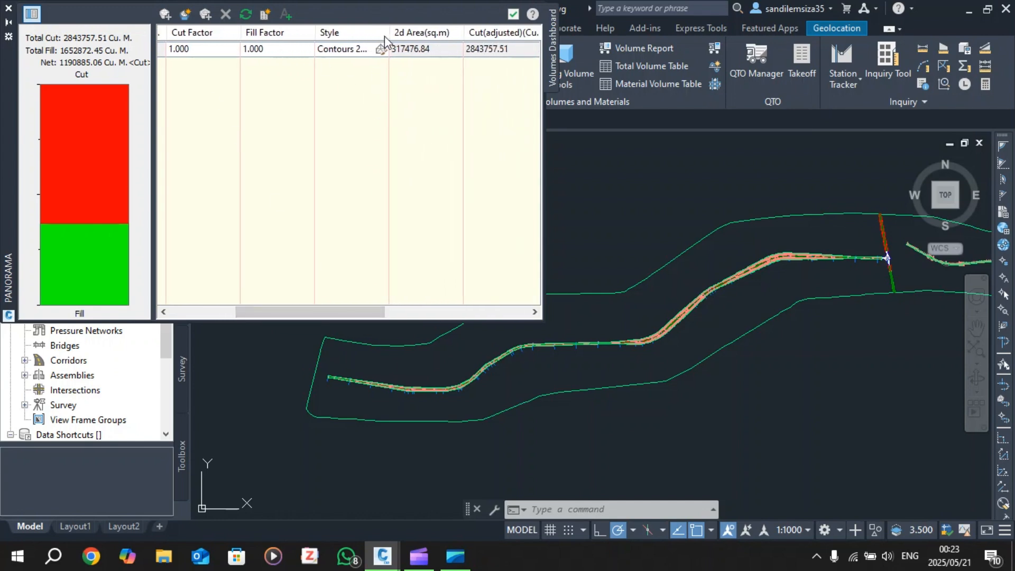
drag(333, 313, 388, 312)
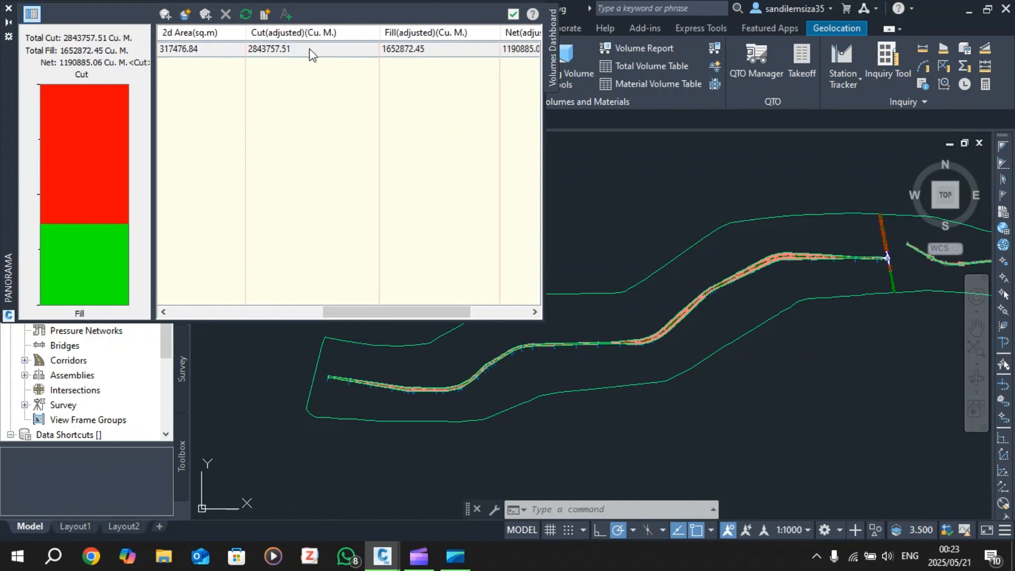
drag(441, 315, 468, 315)
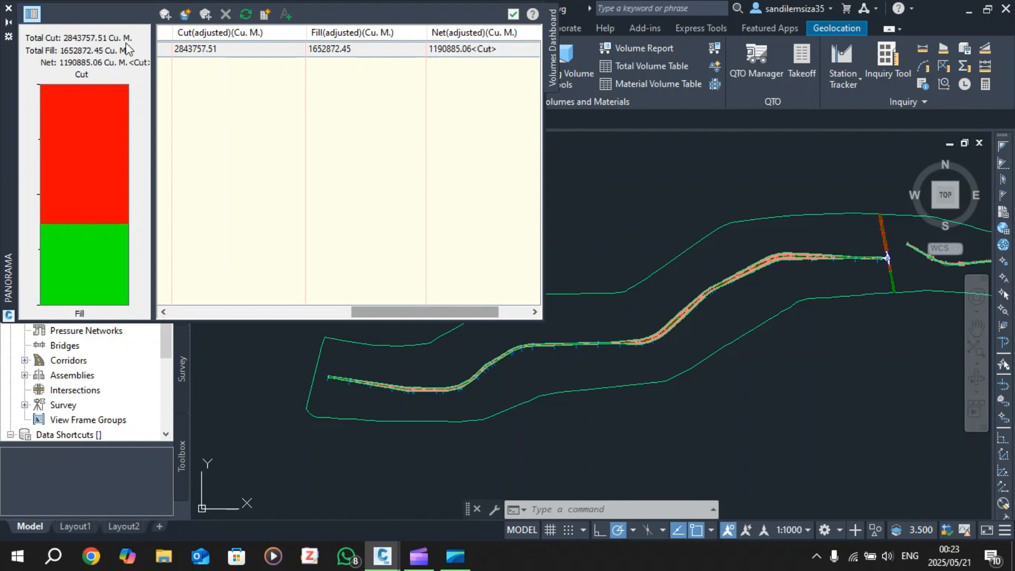
drag(153, 49, 212, 51)
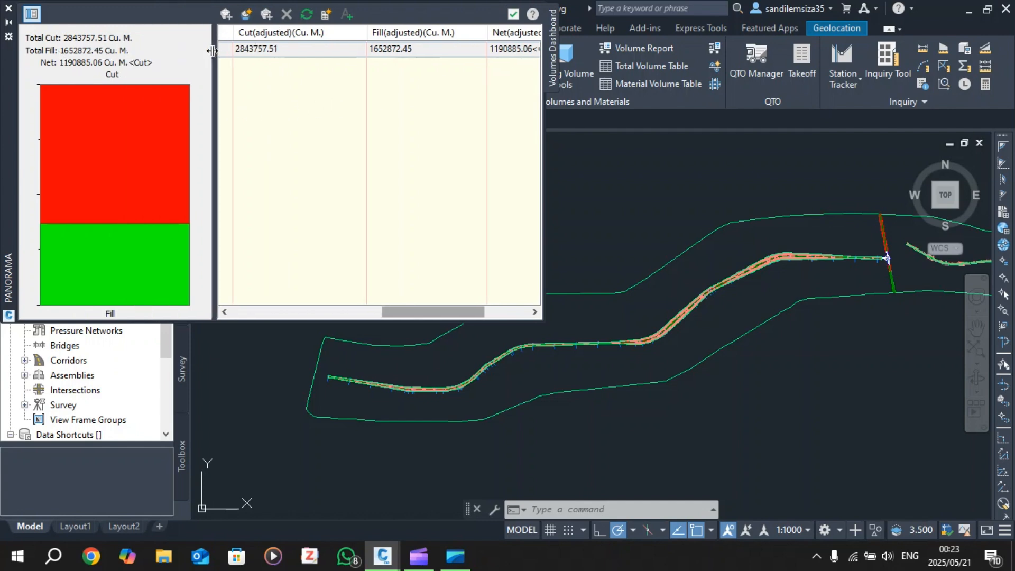
click(9, 8)
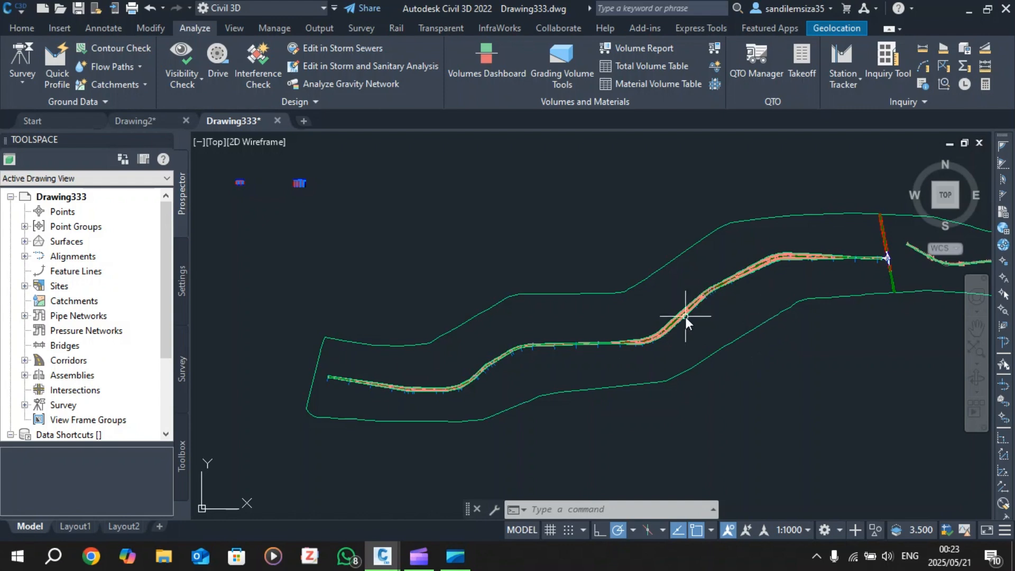
scroll(685, 317, down, 2)
scroll(790, 294, up, 2)
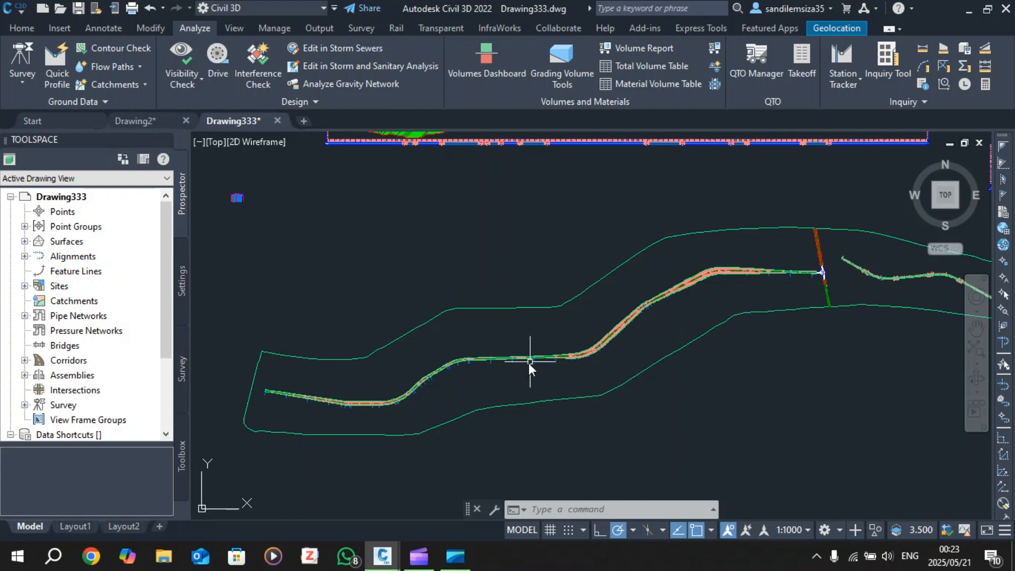
scroll(499, 363, up, 2)
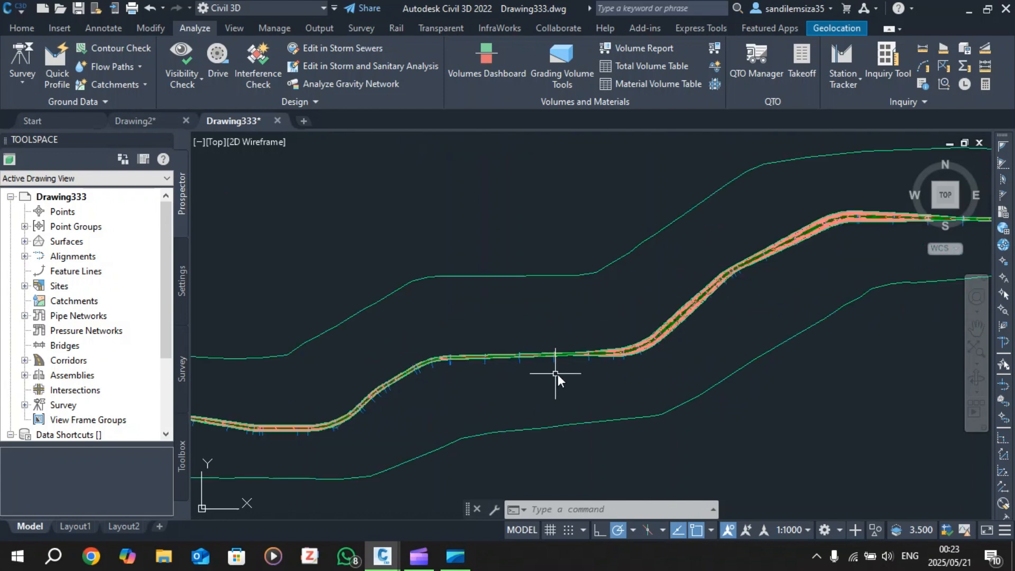
scroll(558, 374, down, 2)
scroll(542, 377, down, 3)
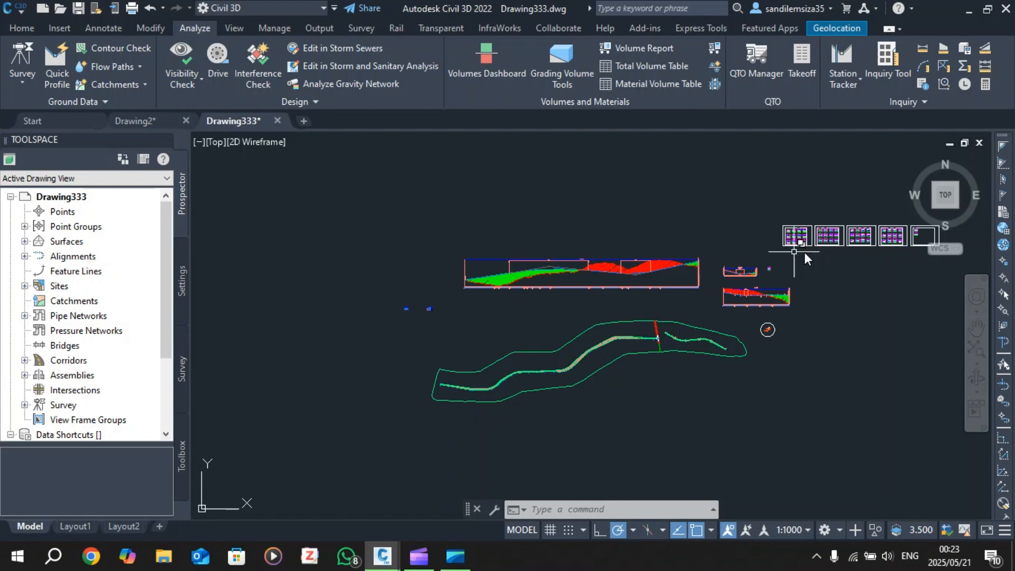
scroll(570, 372, up, 4)
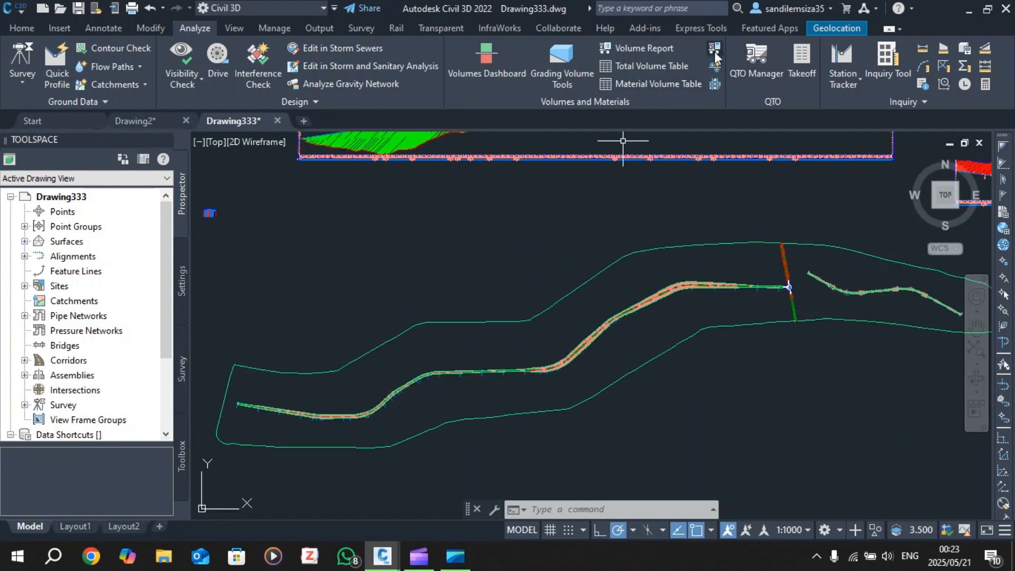
mouse_move(419, 555)
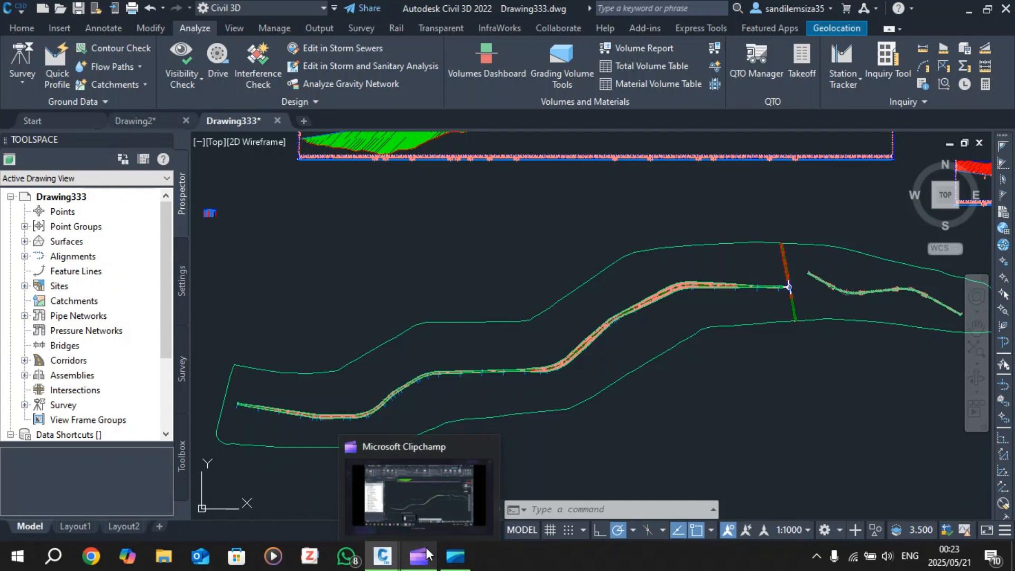
mouse_move(395, 487)
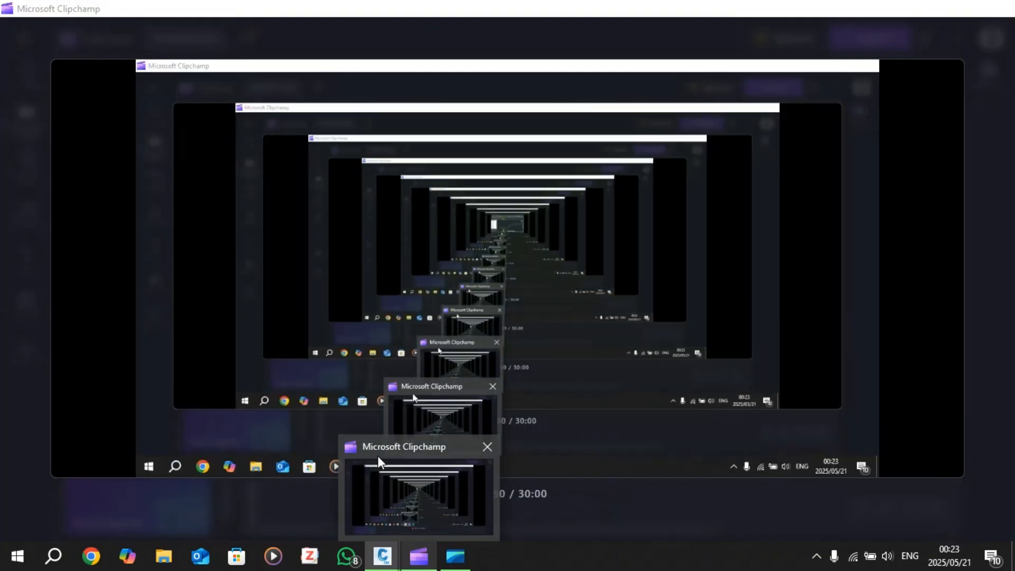
click(379, 456)
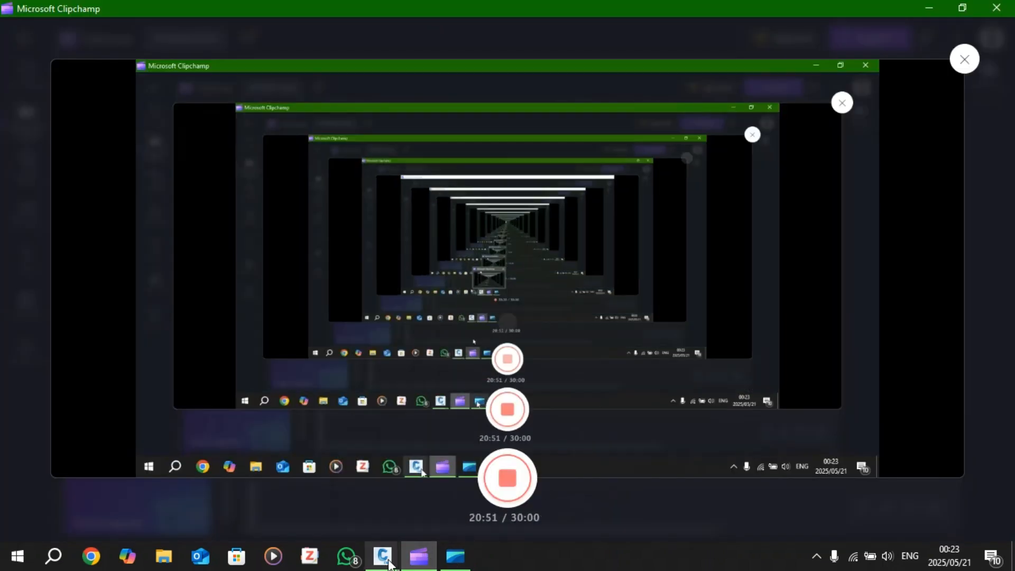
mouse_move(383, 555)
click(405, 531)
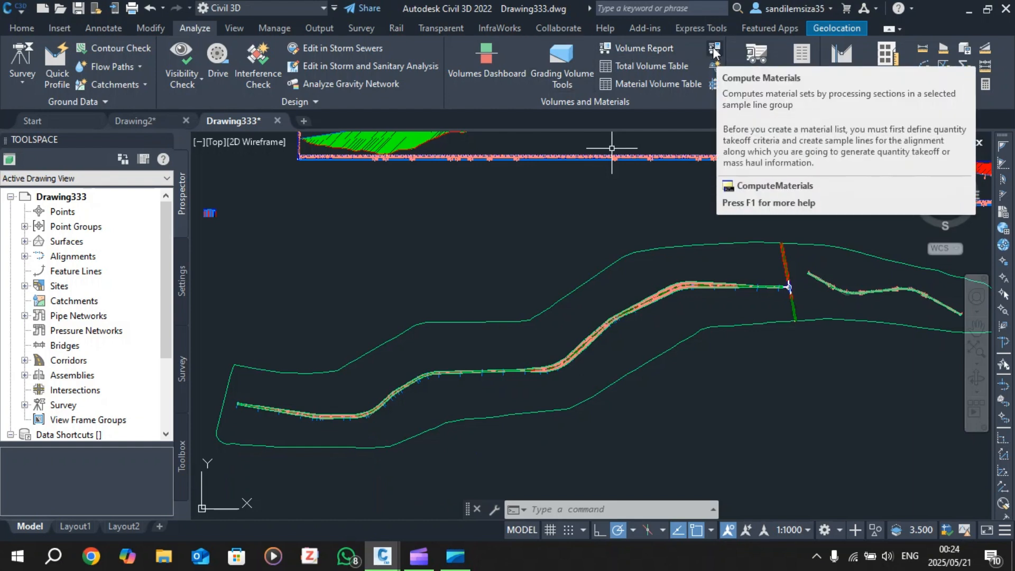
Run the Compute Materials command for Alignment - (1) with sample line group SL2.
click(558, 509)
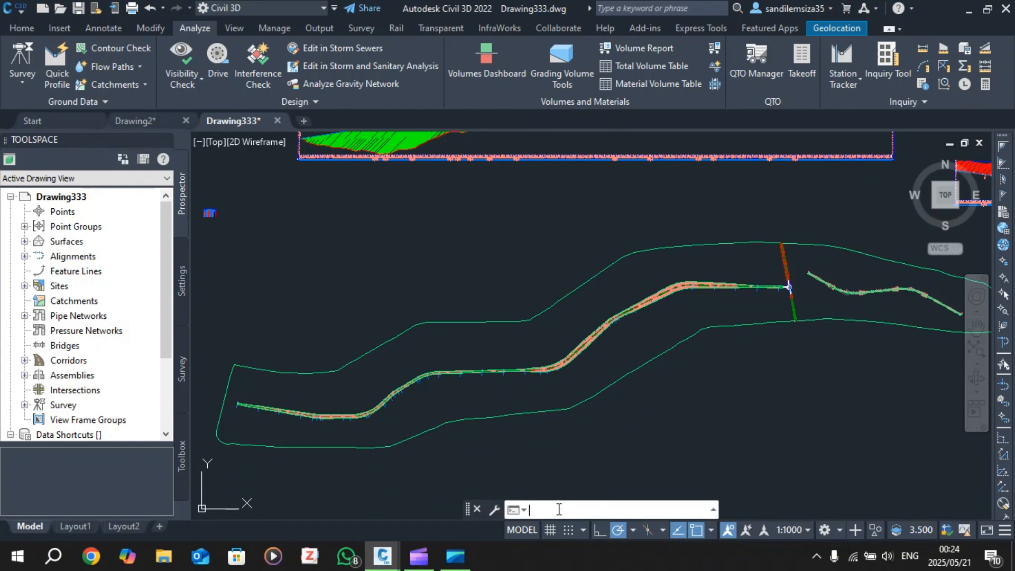
text(comp)
text(ute)
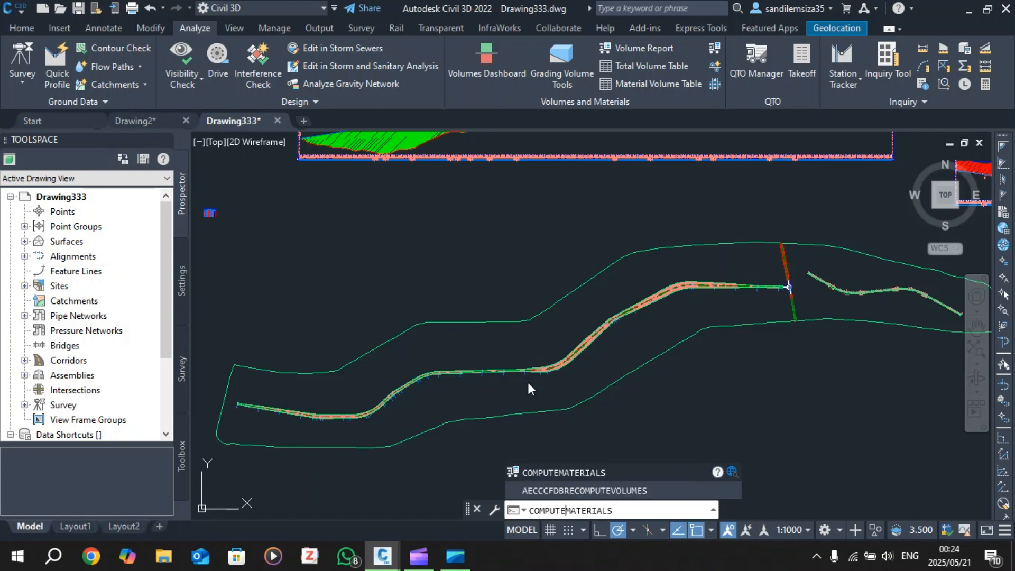
click(579, 471)
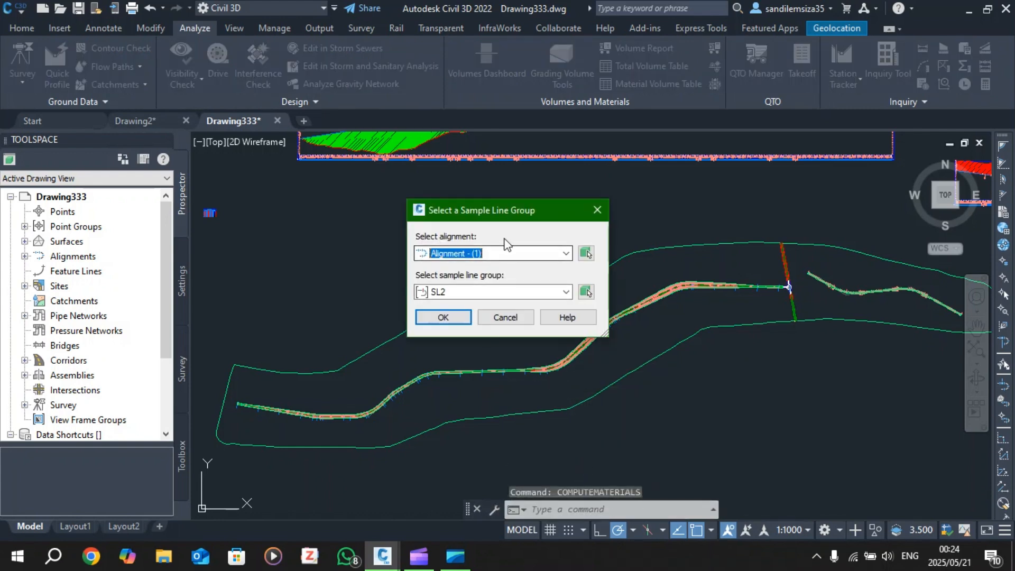
drag(496, 207, 434, 206)
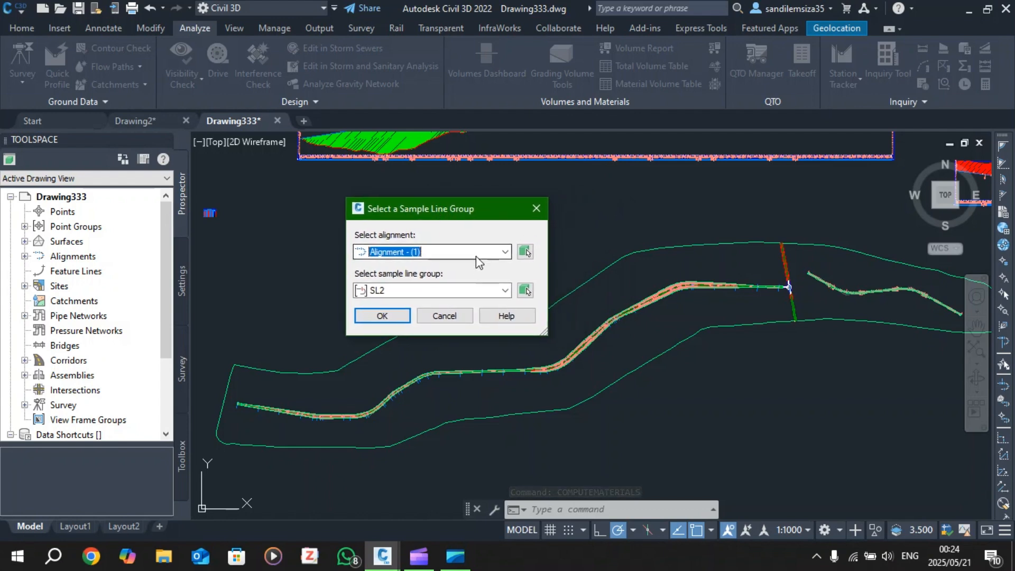
click(505, 291)
click(378, 300)
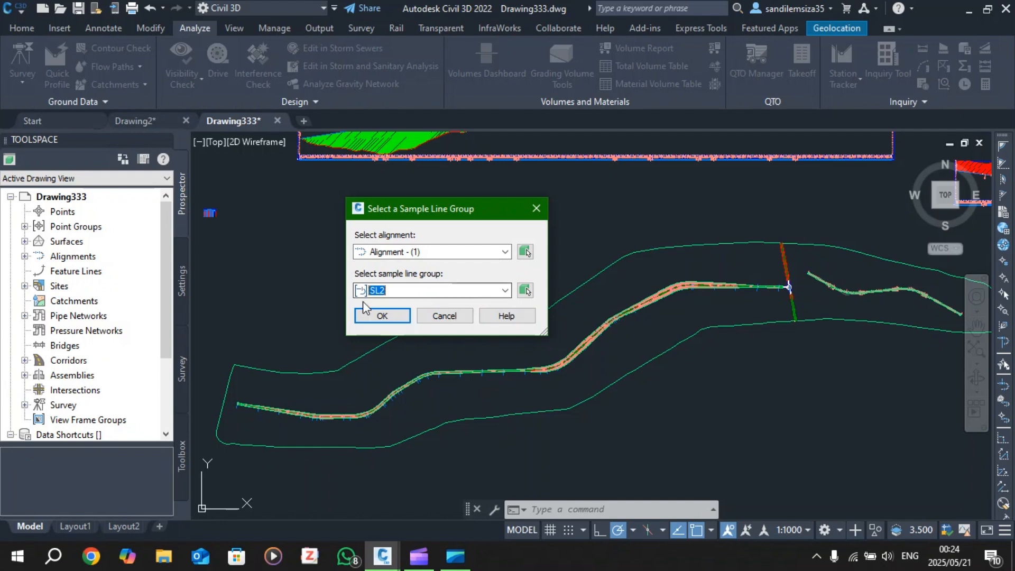
click(393, 315)
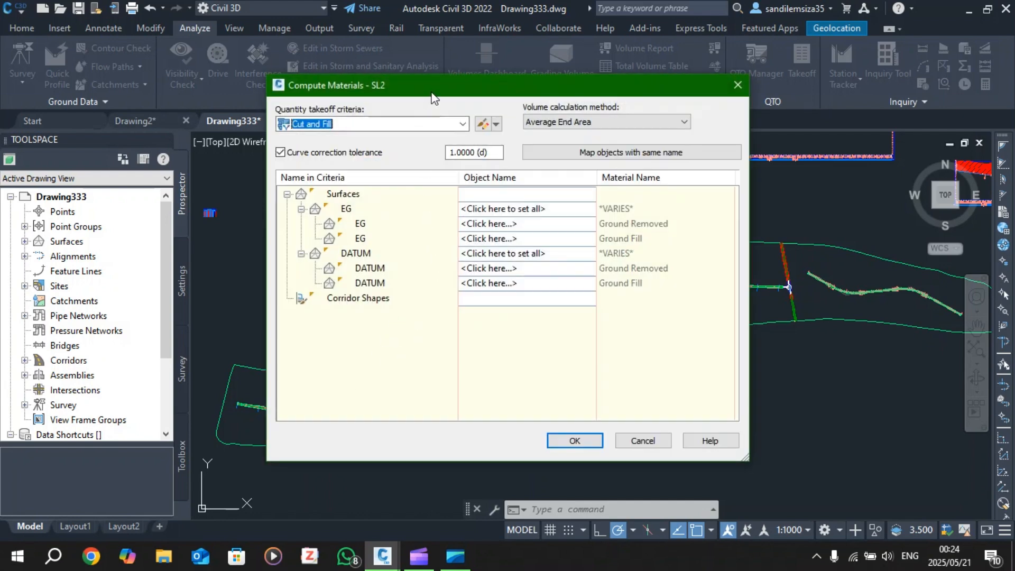
Examine the EG and DATUM surface entries of the Cut and Fill takeoff criteria for SL2.
drag(432, 93, 452, 99)
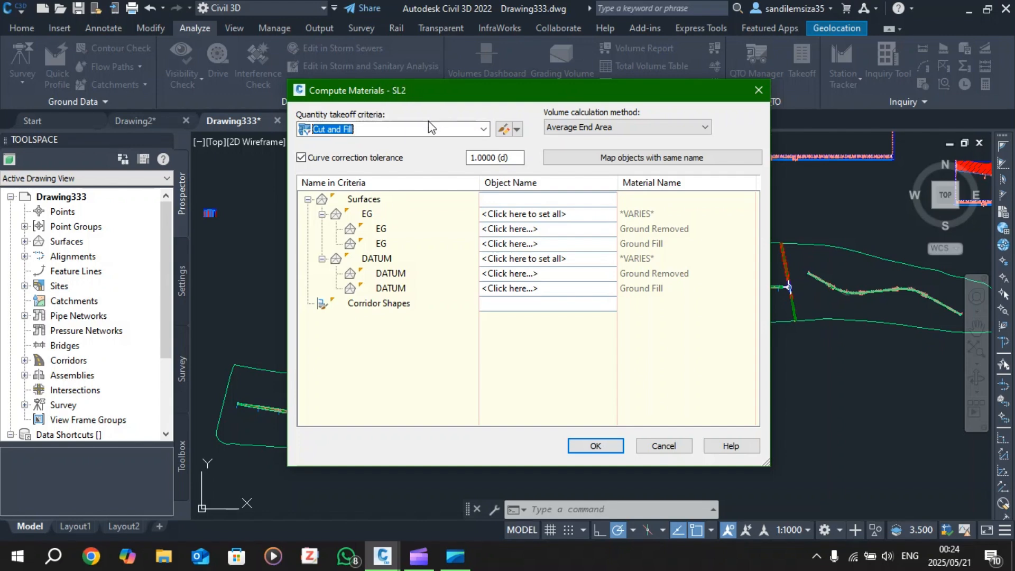
click(373, 135)
click(341, 139)
click(371, 202)
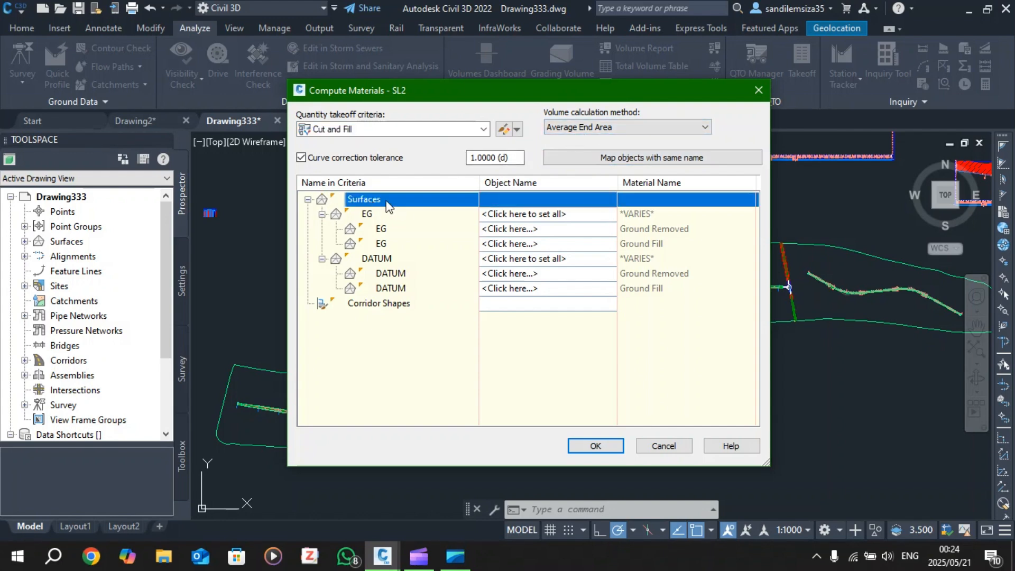
click(322, 214)
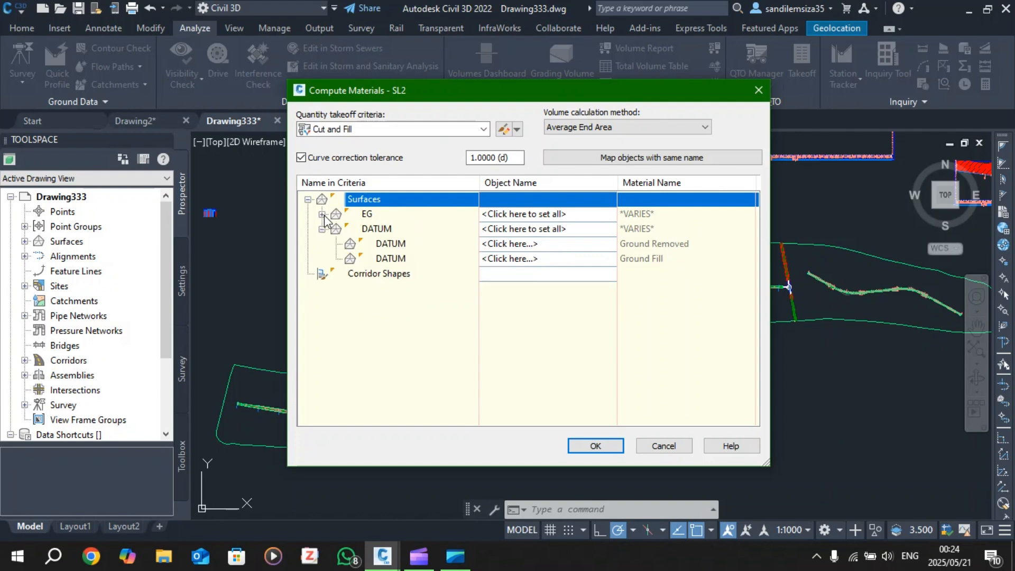
click(321, 229)
click(381, 217)
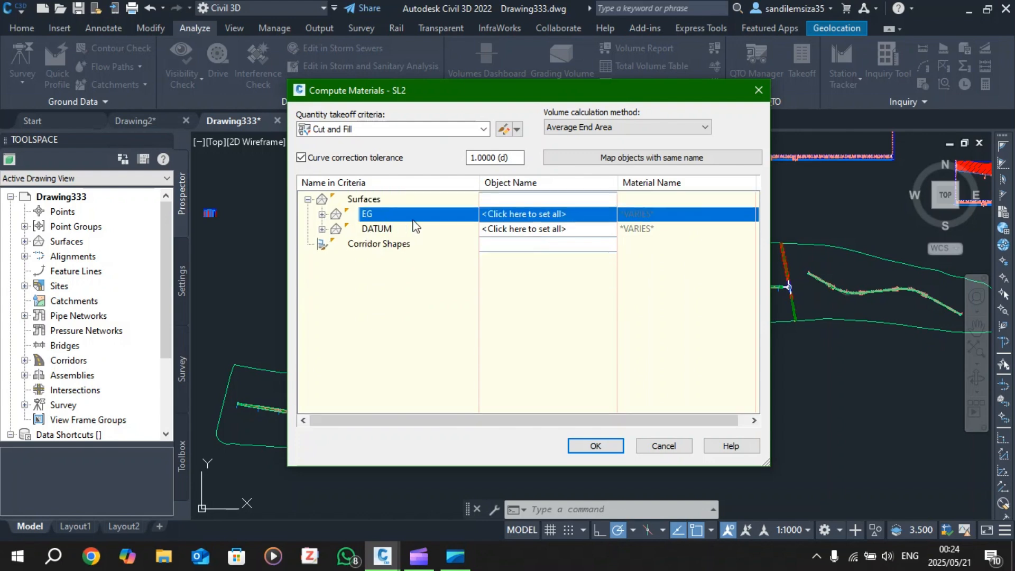
click(438, 233)
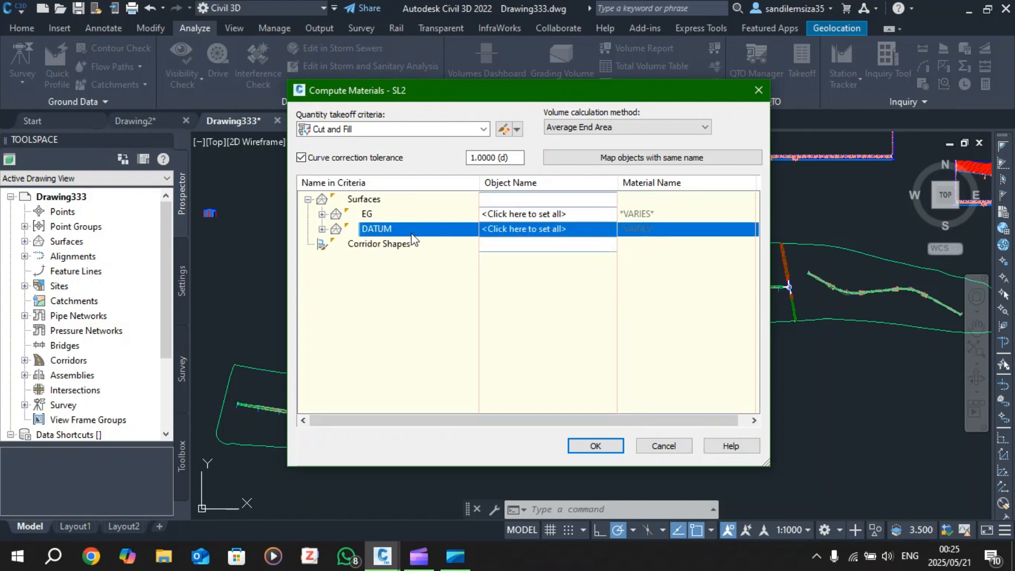
click(322, 214)
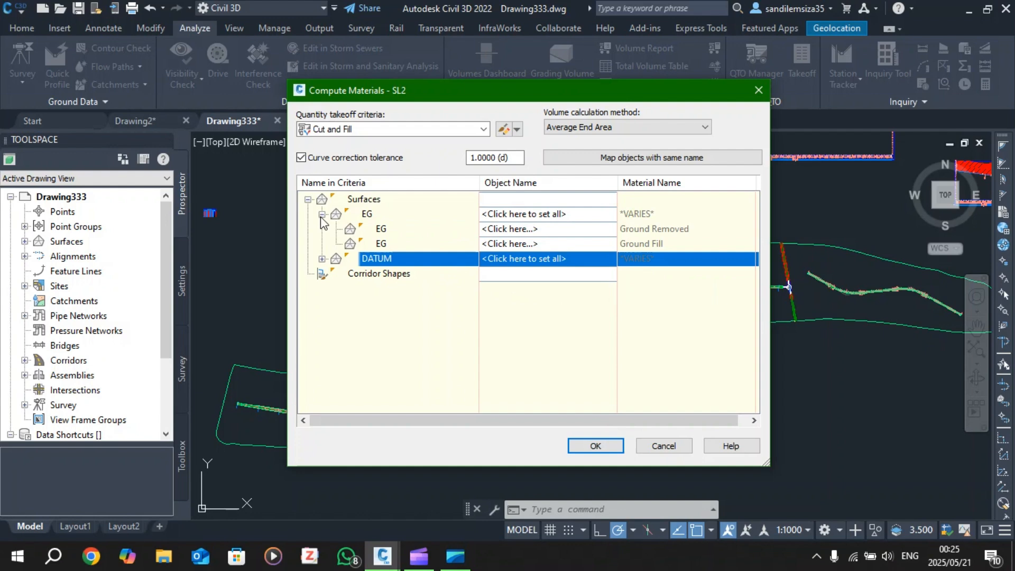
click(322, 259)
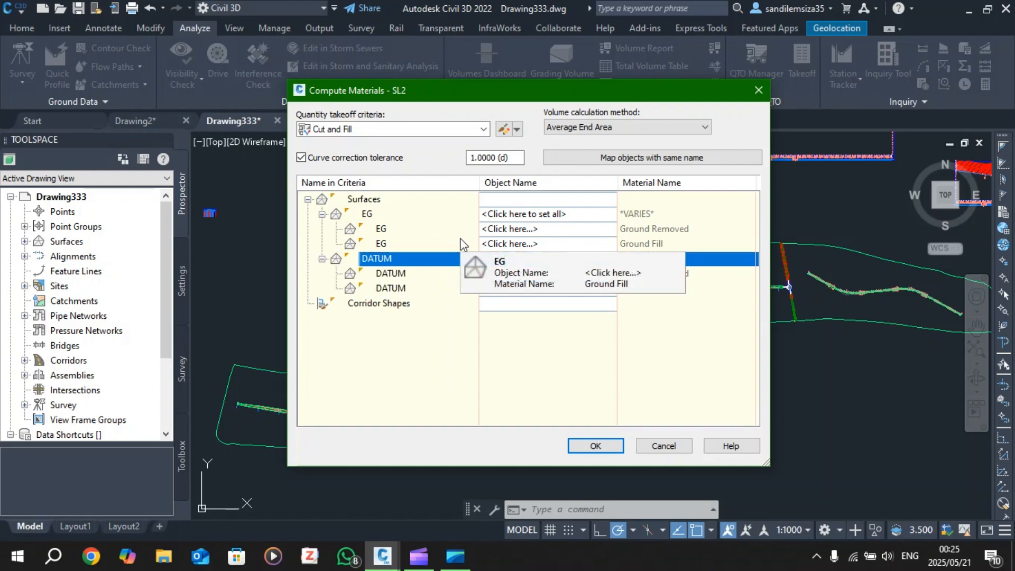
Try to assign surfaces to the EG and DATUM entries of the Cut and Fill criteria.
click(531, 213)
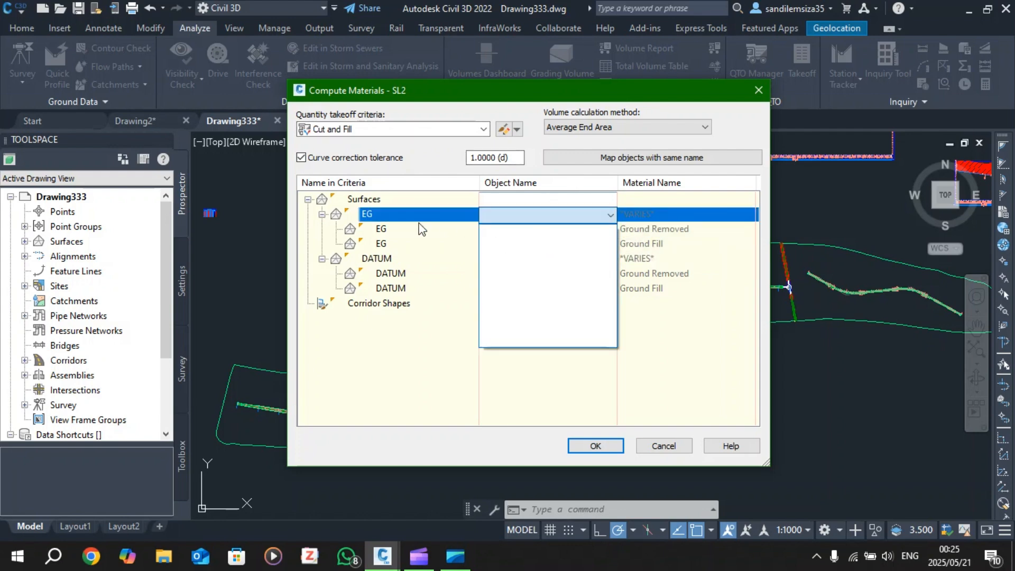
click(523, 214)
click(516, 229)
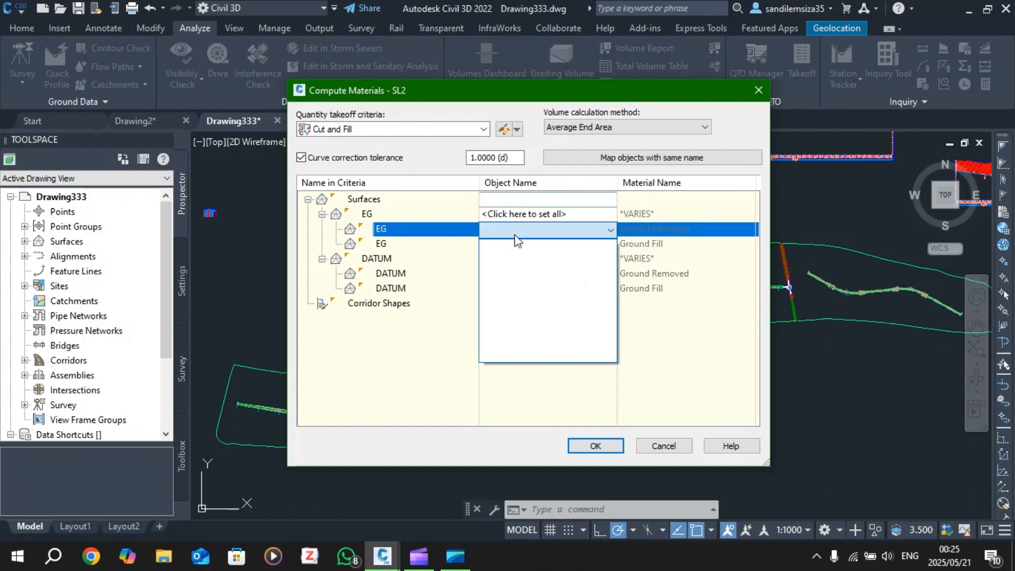
click(517, 233)
click(511, 244)
click(511, 257)
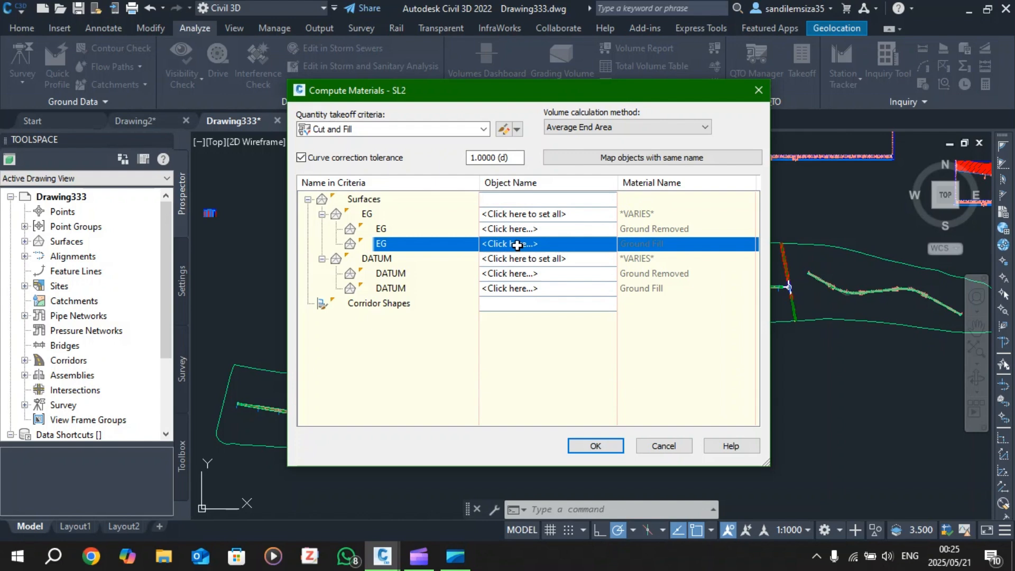
click(530, 214)
click(605, 217)
click(605, 216)
click(603, 215)
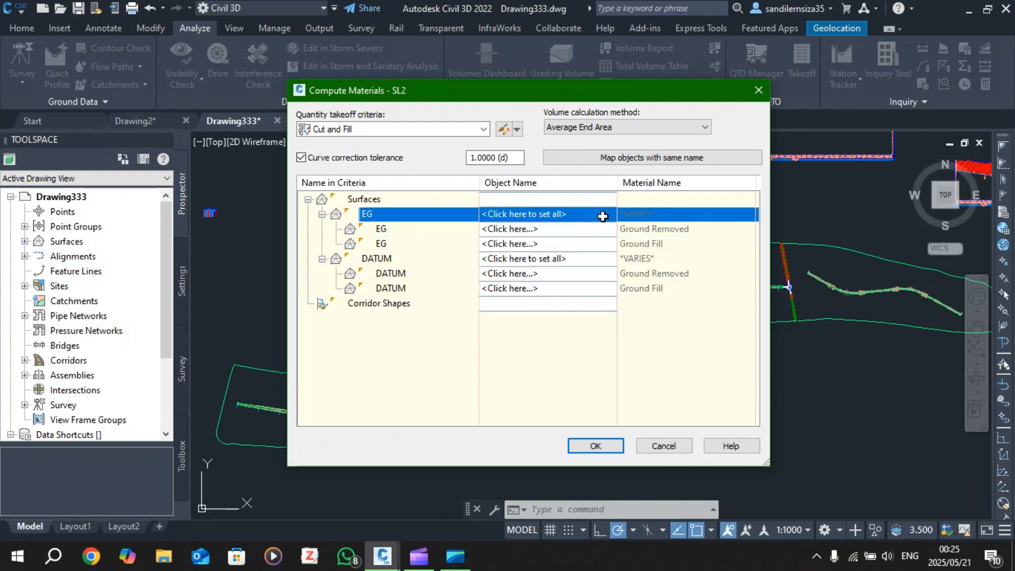
click(604, 217)
click(607, 216)
click(607, 216)
click(410, 230)
click(378, 300)
click(500, 264)
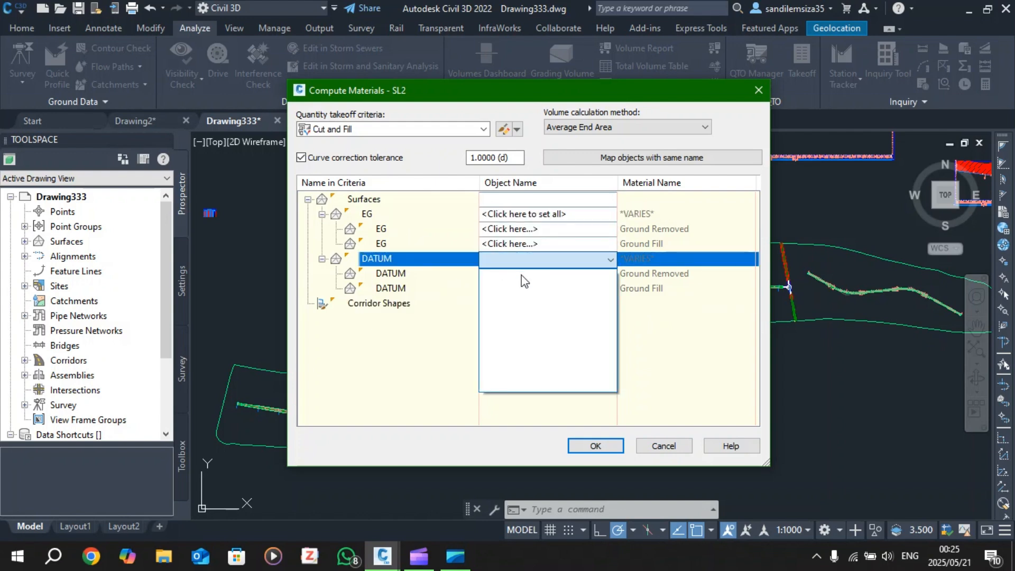
click(536, 259)
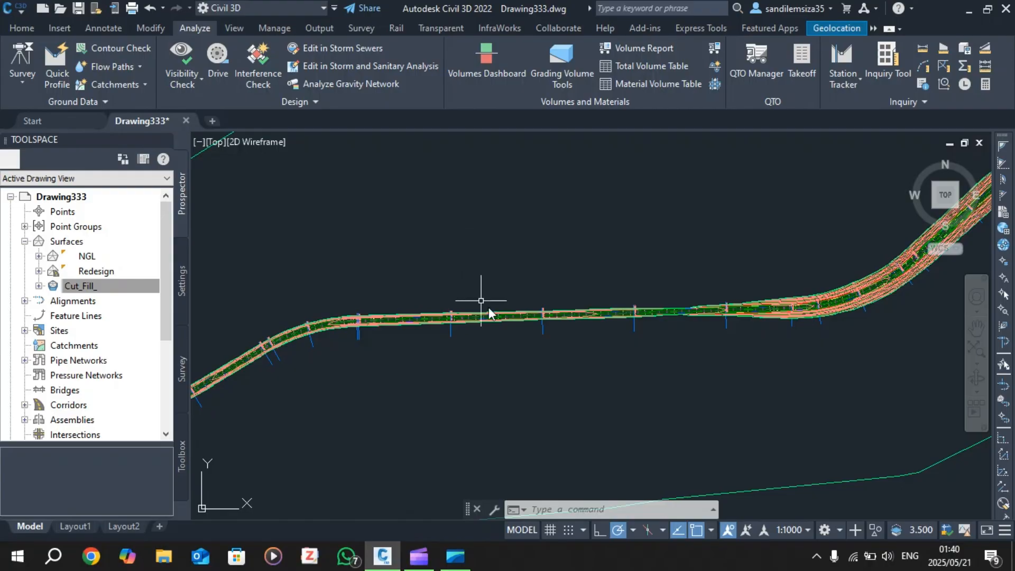
Select the sample line at station 3+000.00 and open the section sources of its group for sampling more sources.
scroll(489, 306, up, 5)
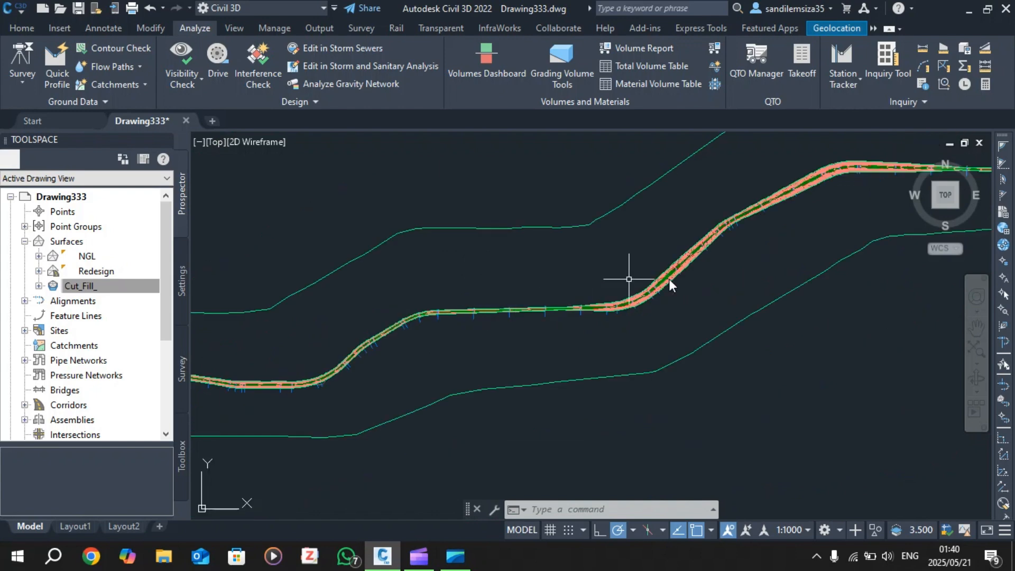
scroll(671, 281, up, 2)
scroll(540, 291, down, 3)
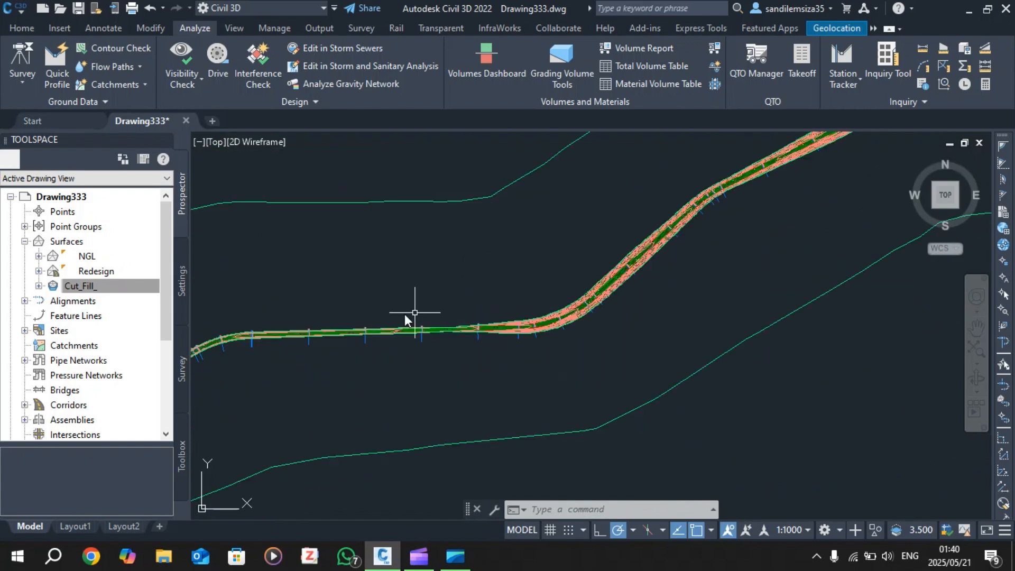
scroll(369, 313, up, 1)
scroll(367, 314, up, 2)
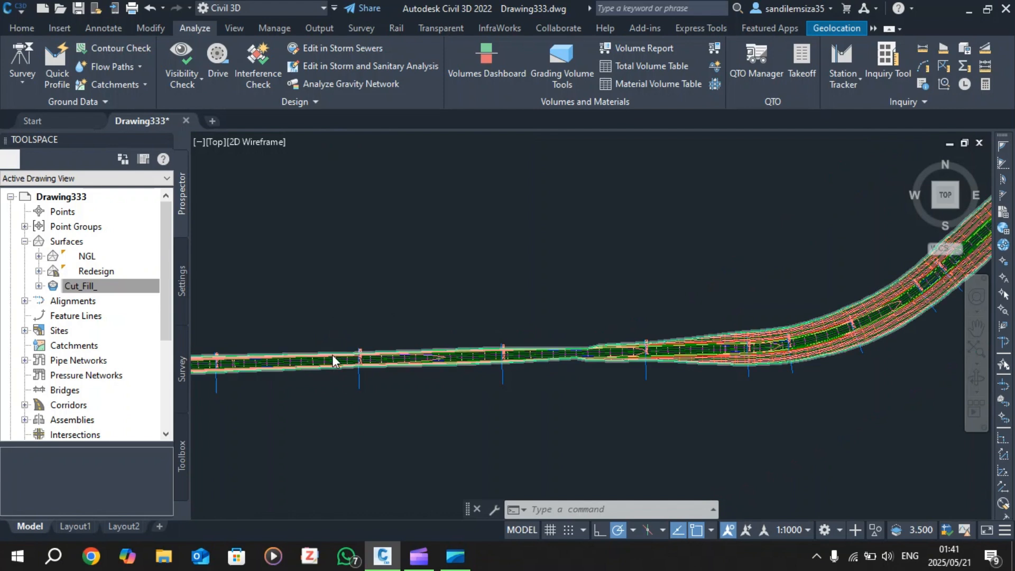
scroll(333, 355, up, 4)
scroll(429, 381, down, 5)
scroll(393, 386, up, 5)
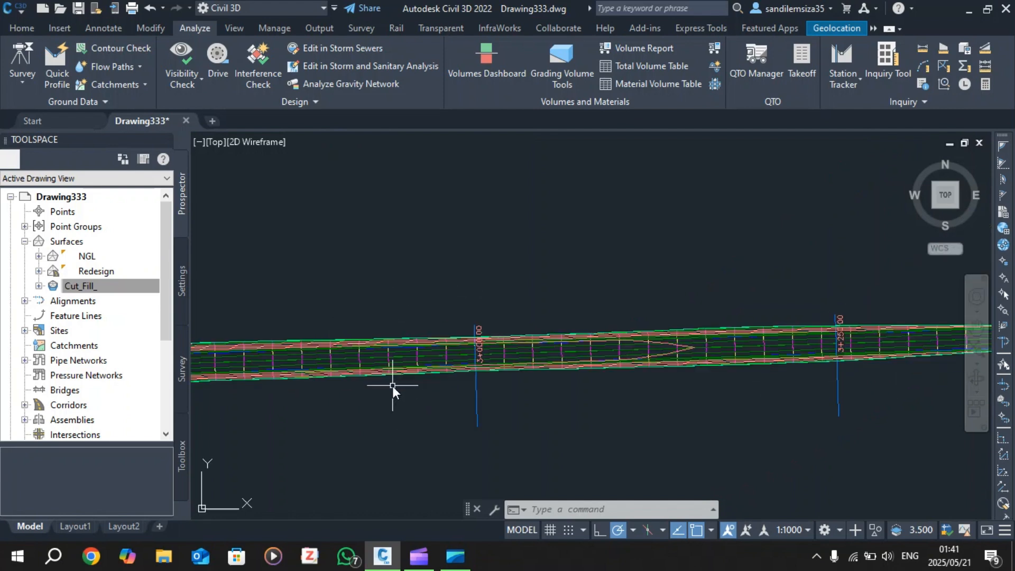
scroll(476, 321, down, 2)
scroll(497, 386, up, 5)
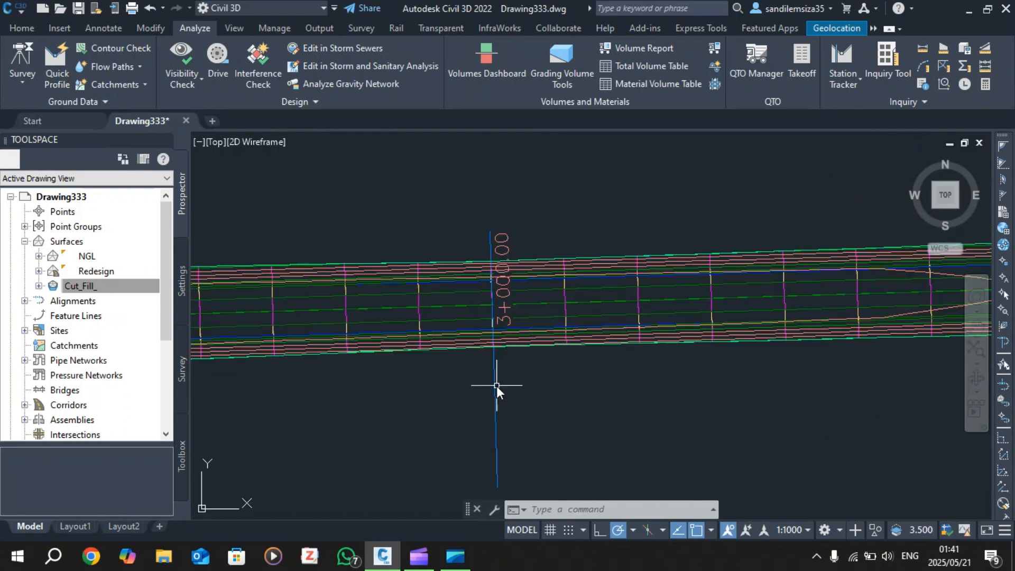
click(493, 369)
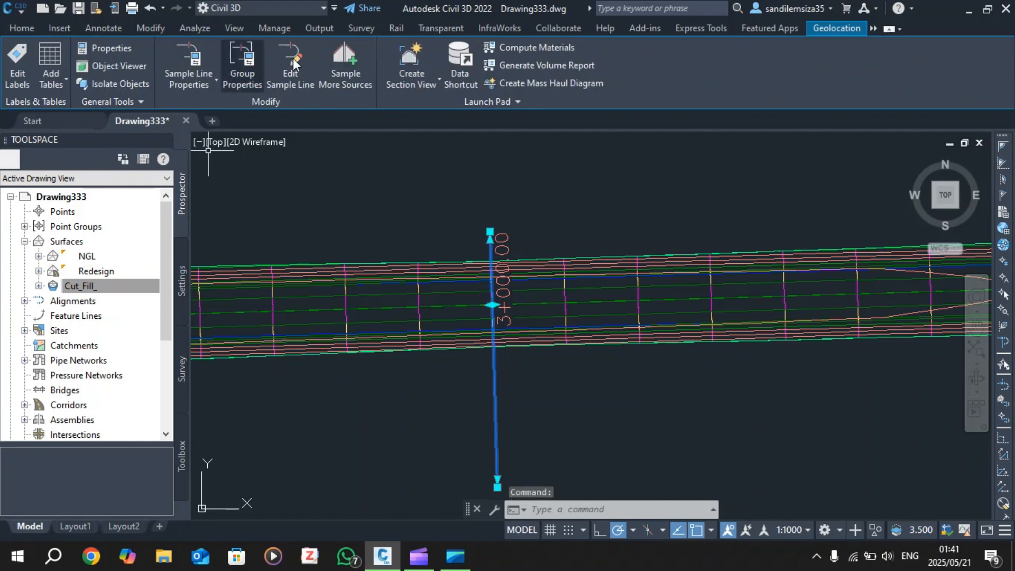
click(348, 69)
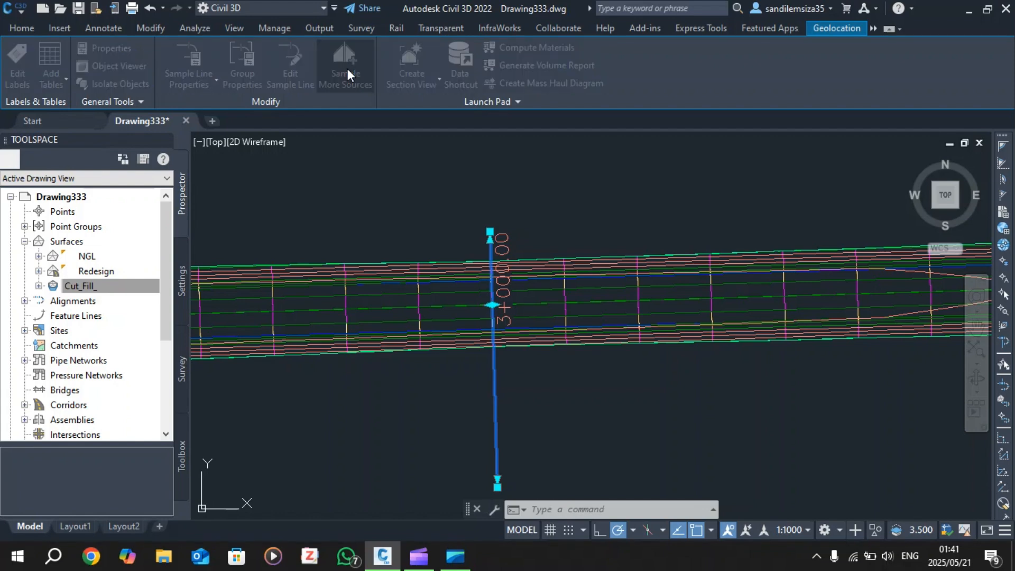
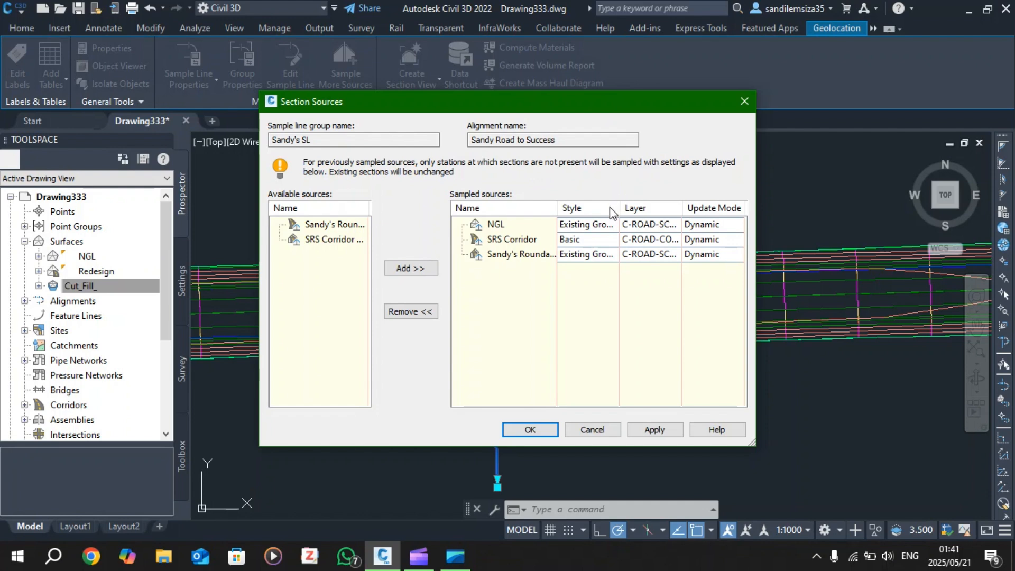
Add the SRS Corridor Redesign surface to the group's sampled sources and apply the change.
click(329, 240)
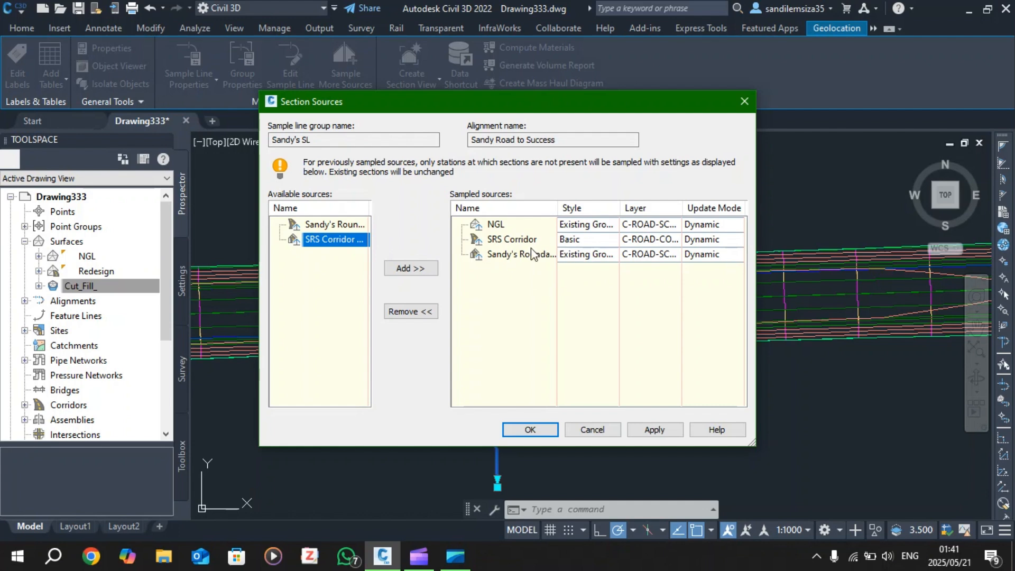
click(593, 245)
click(337, 247)
click(412, 271)
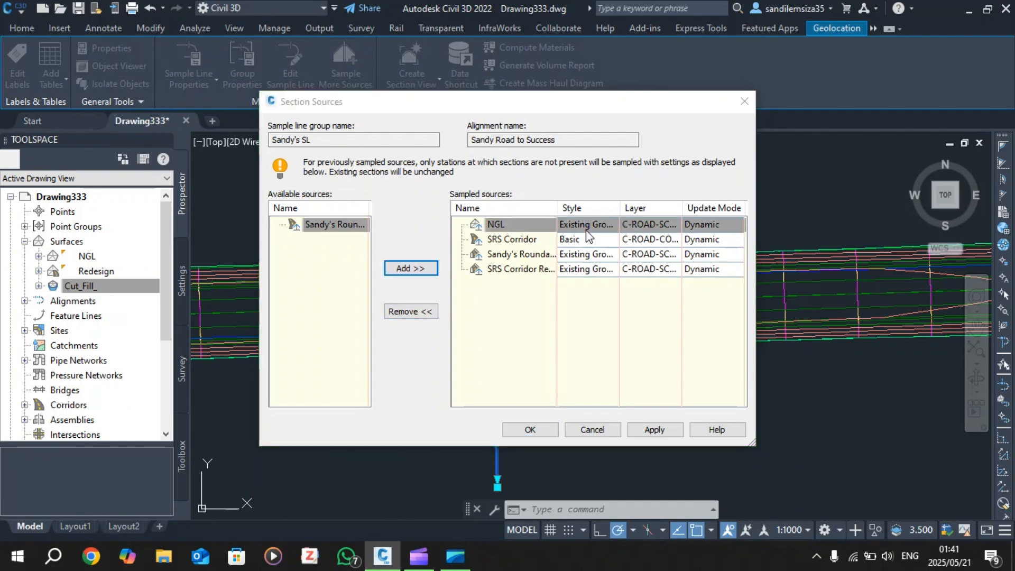
click(294, 313)
click(332, 226)
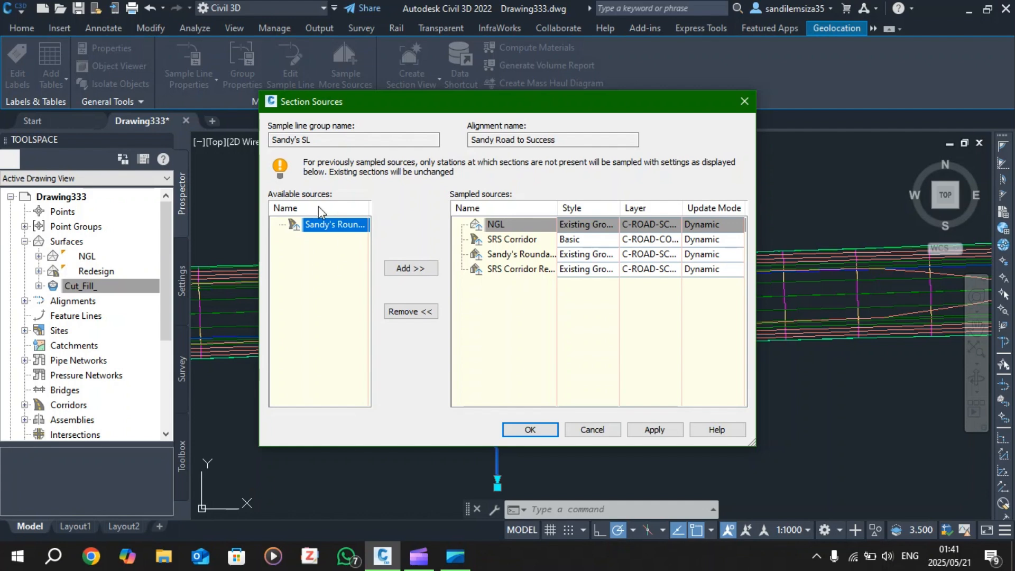
click(656, 430)
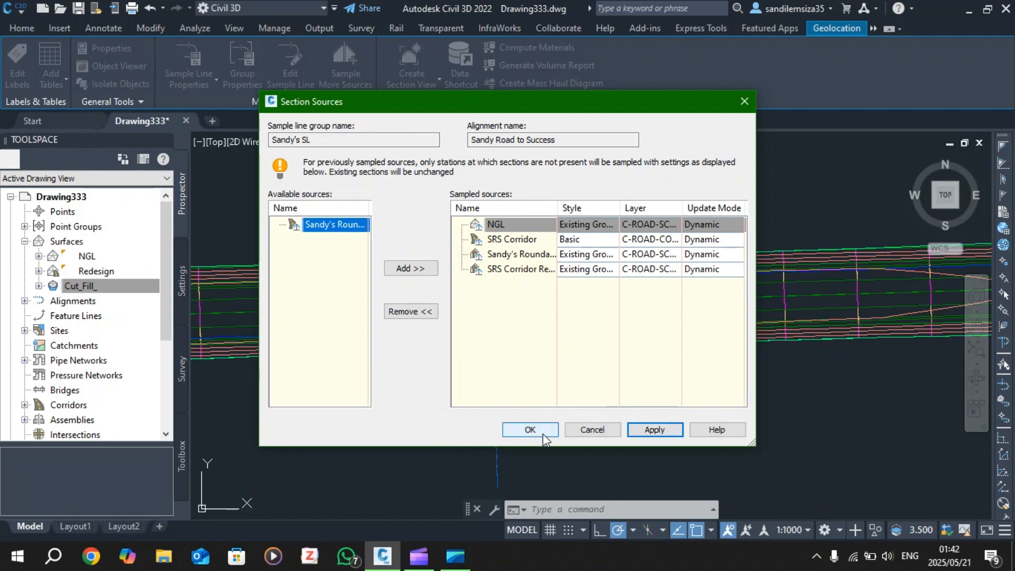
Confirm the section sources and start computing materials for the Sandy Road to Success alignment and its Sandy's SL sample line group.
click(533, 429)
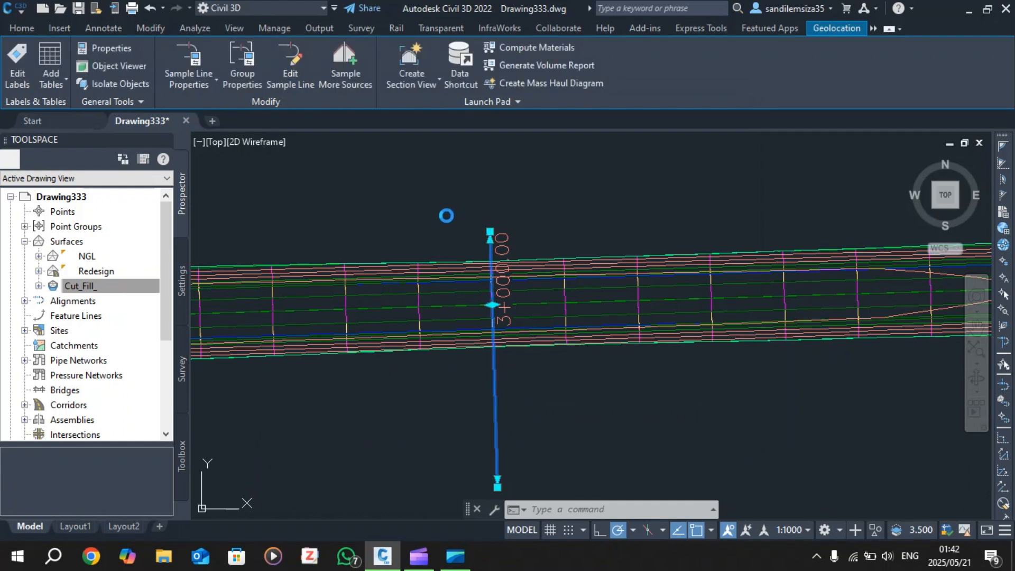
scroll(446, 216, down, 2)
scroll(446, 215, down, 2)
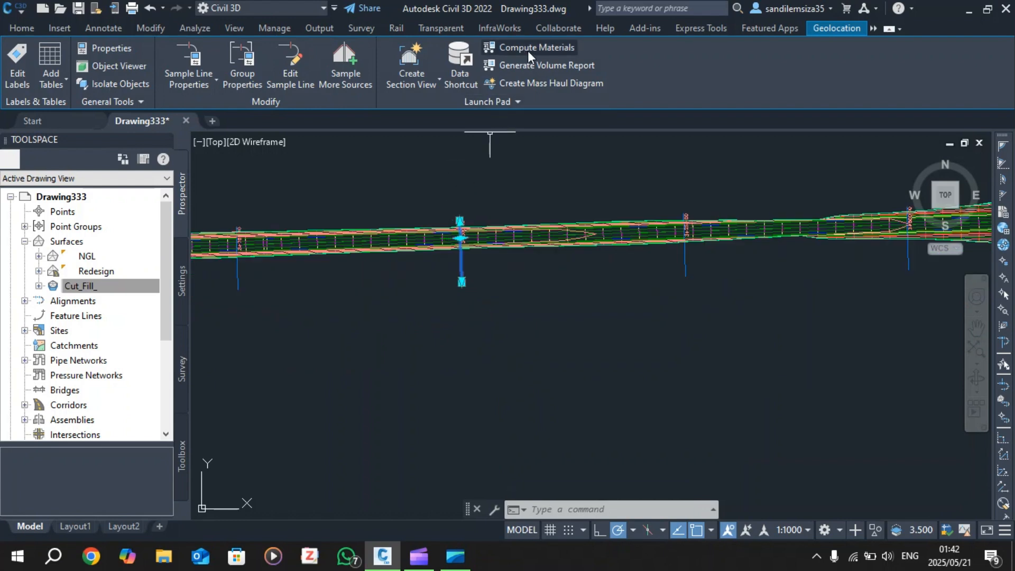
click(550, 47)
click(466, 253)
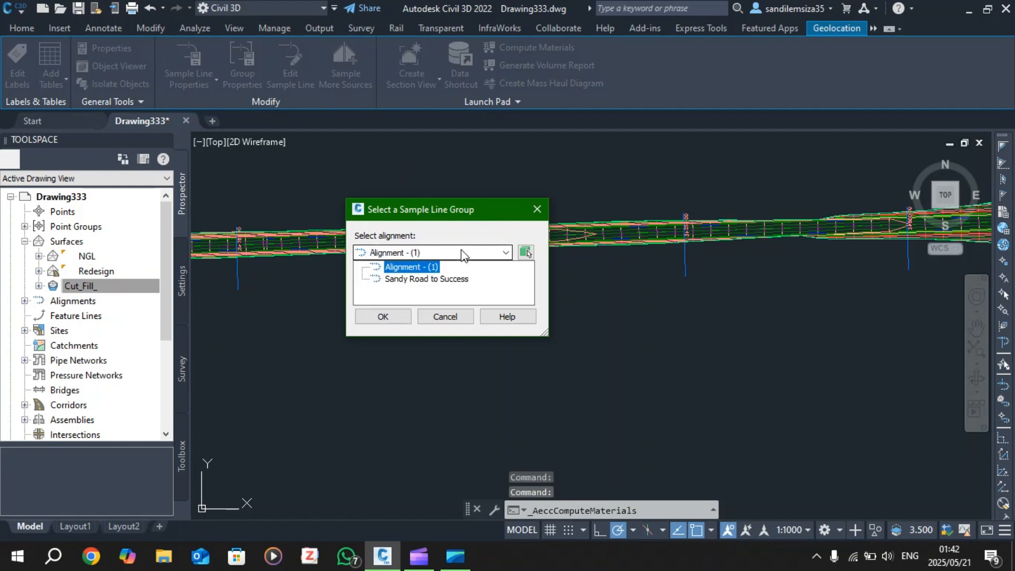
click(420, 279)
click(439, 253)
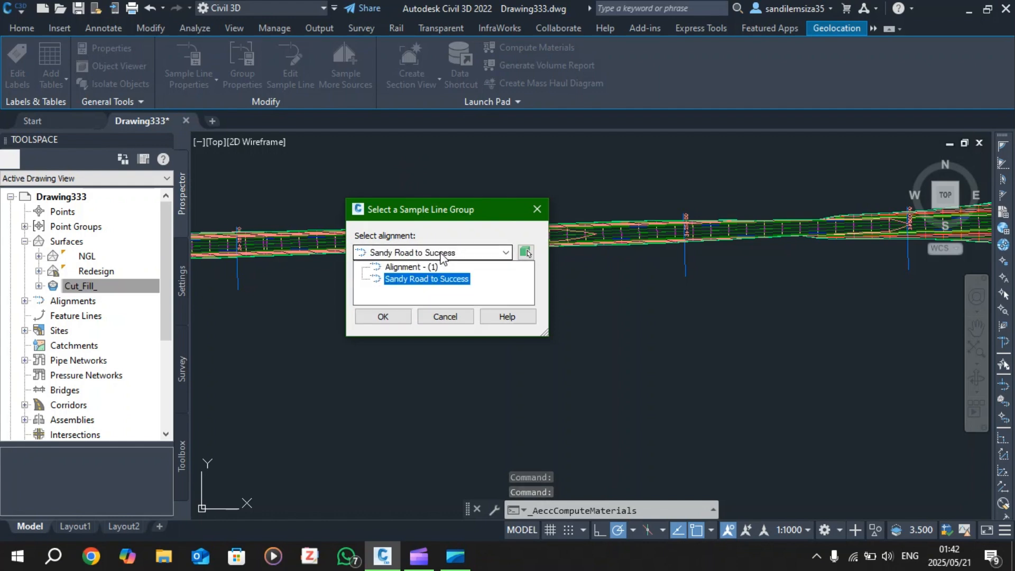
click(423, 279)
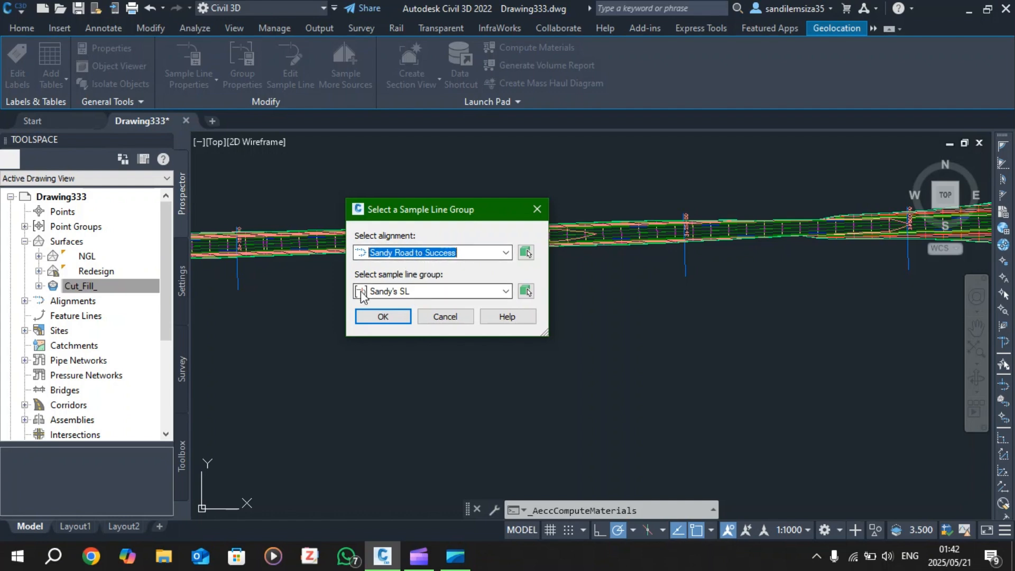
click(388, 315)
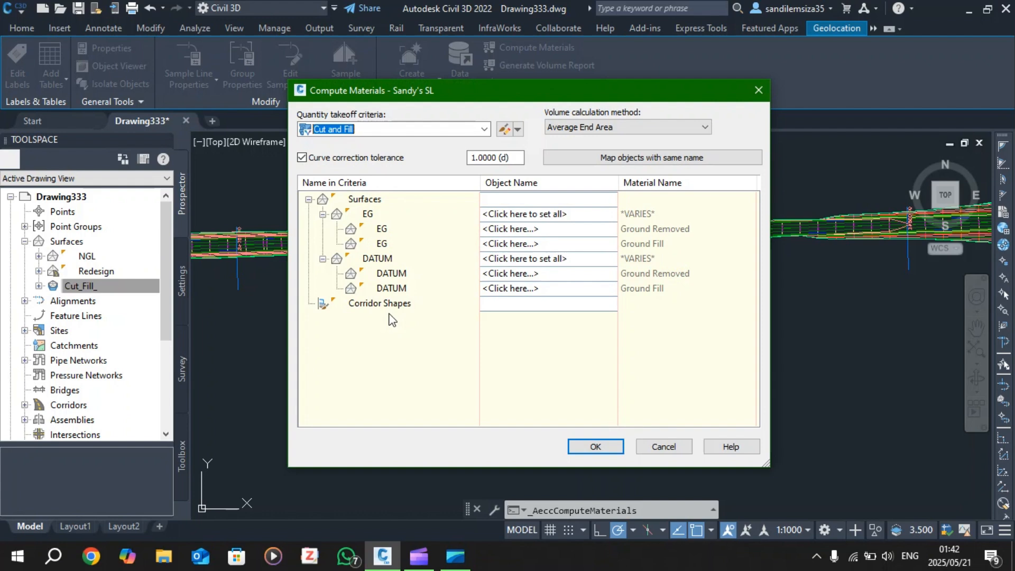
Assign NGL to all EG entries and SRS Corridor Redesign to all DATUM entries of the Cut and Fill criteria, and compute the materials.
click(526, 213)
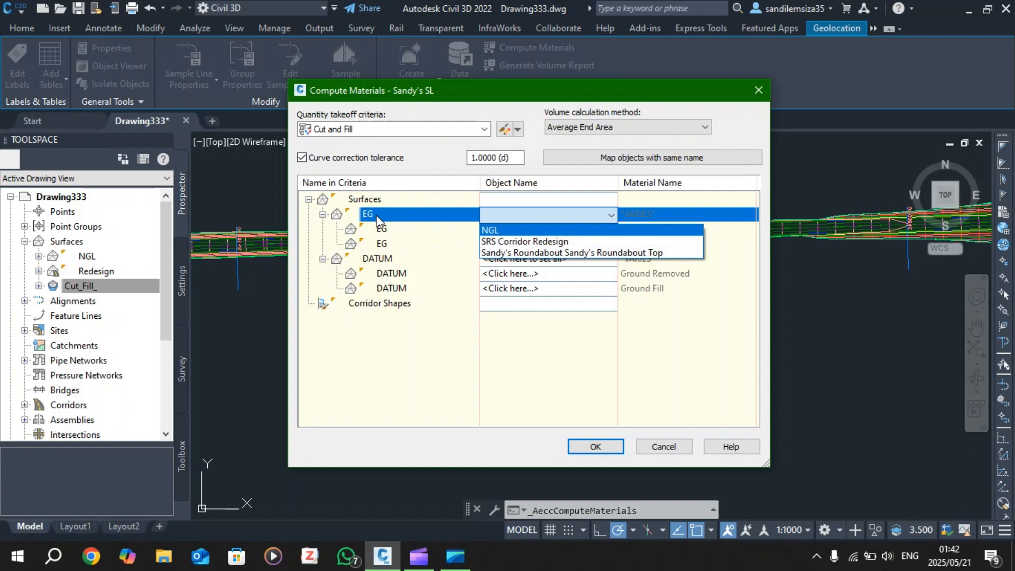
click(529, 230)
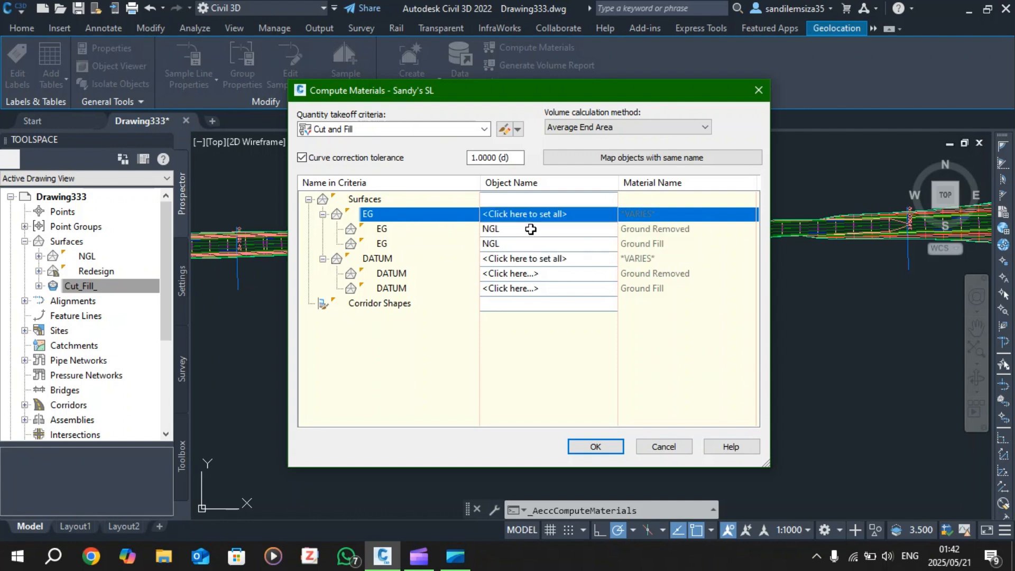
click(540, 261)
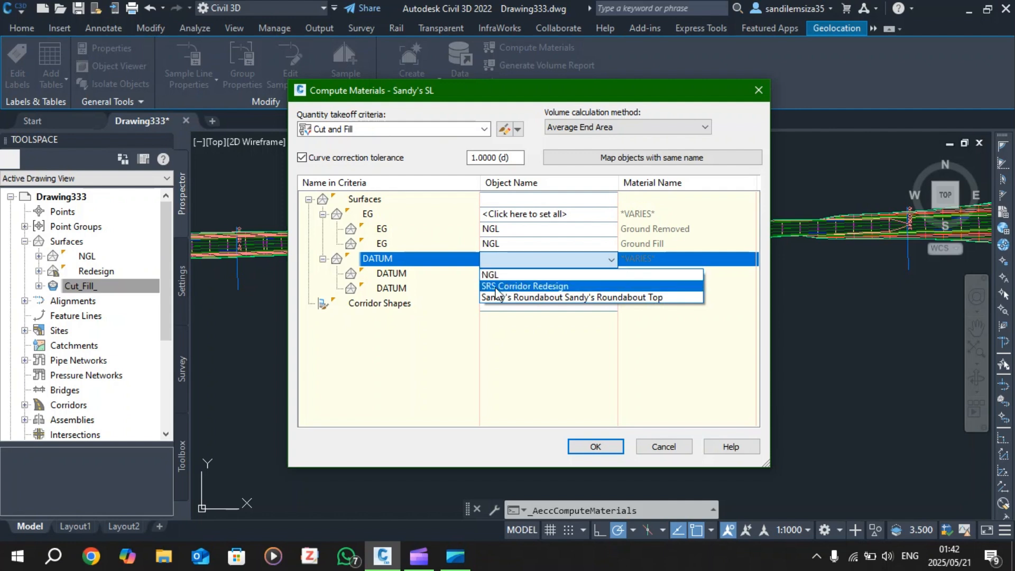
click(550, 286)
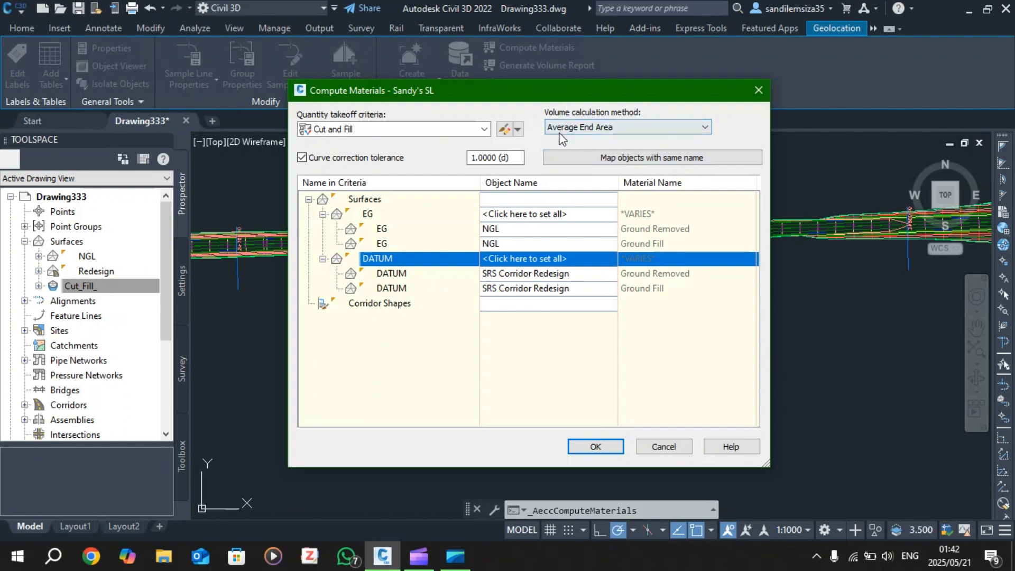
click(611, 450)
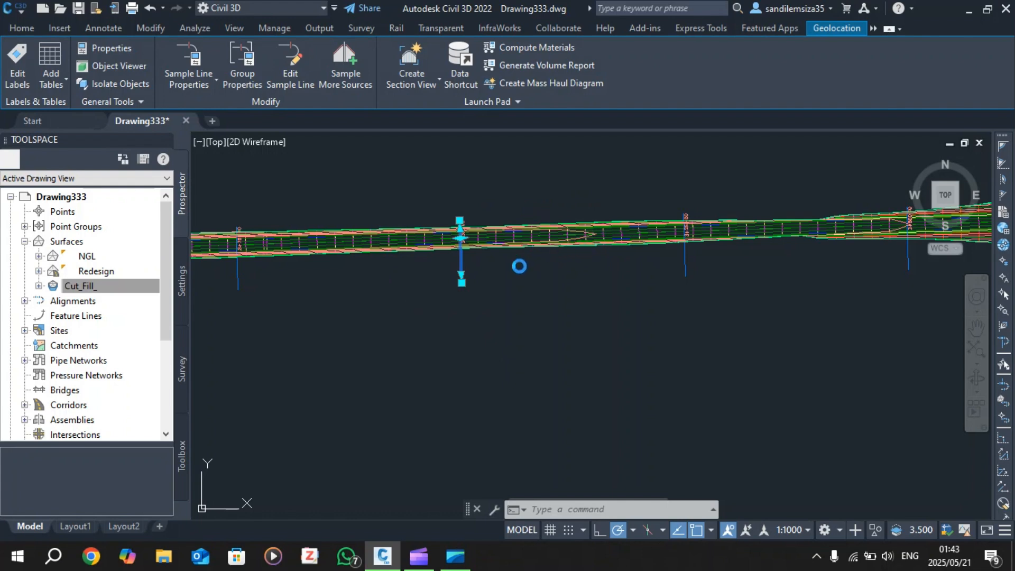
Clear the sample line selection and start a Cut and Fill total volume table for Sandy Road to Success with Material List - (2).
scroll(513, 259, down, 10)
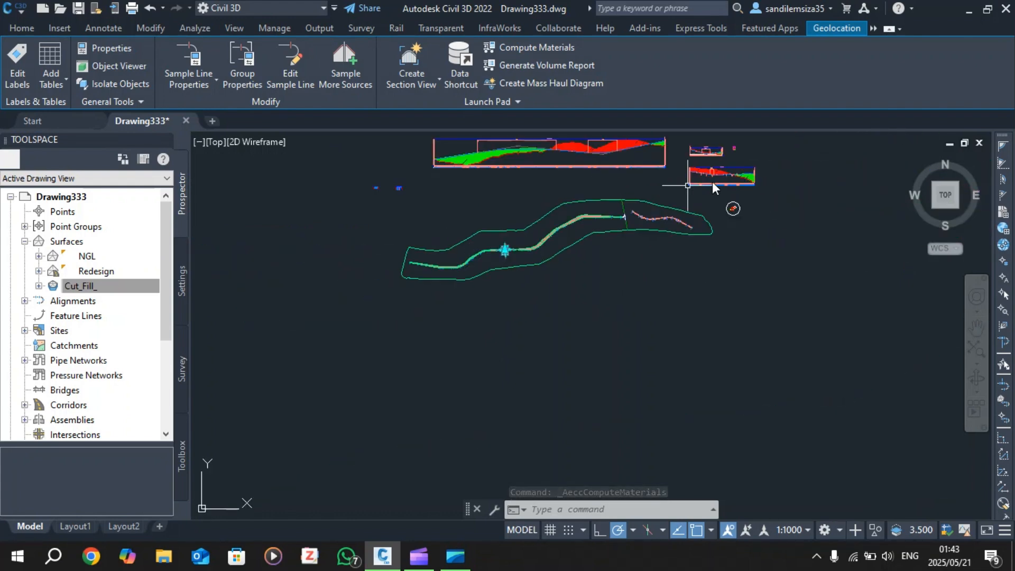
scroll(712, 183, up, 5)
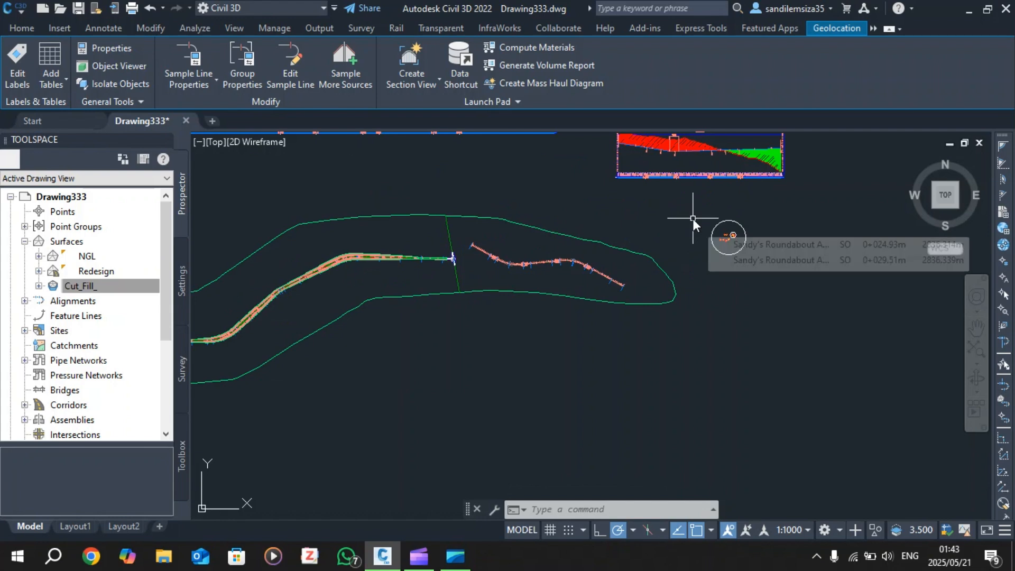
scroll(578, 220, down, 2)
scroll(515, 290, up, 2)
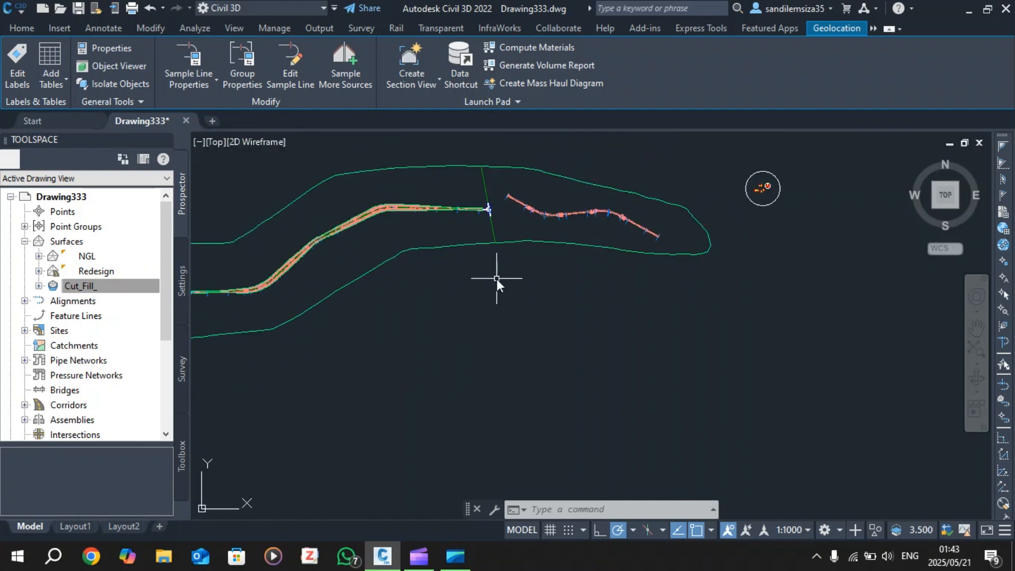
key(Escape)
key(Escape)
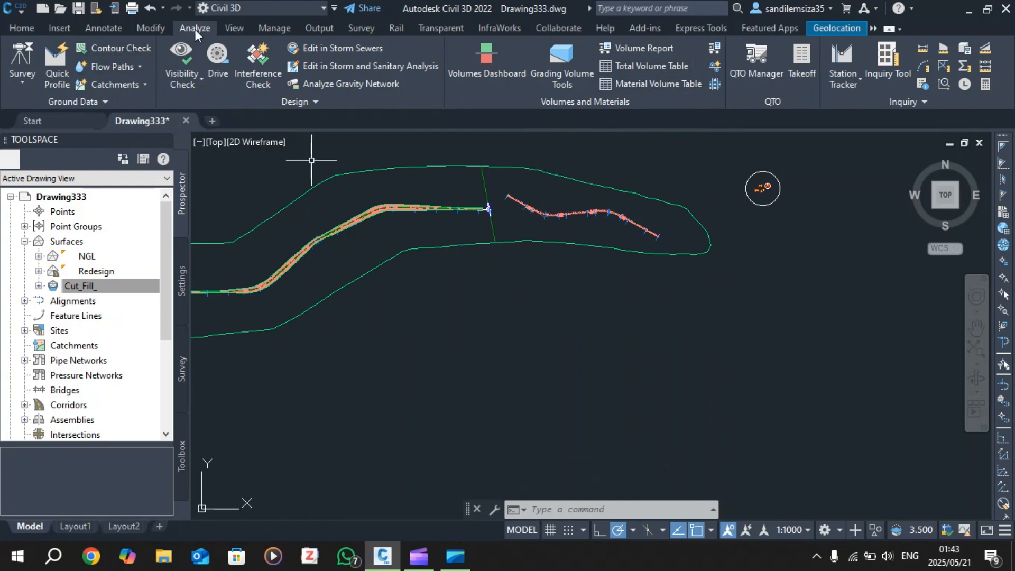
click(649, 66)
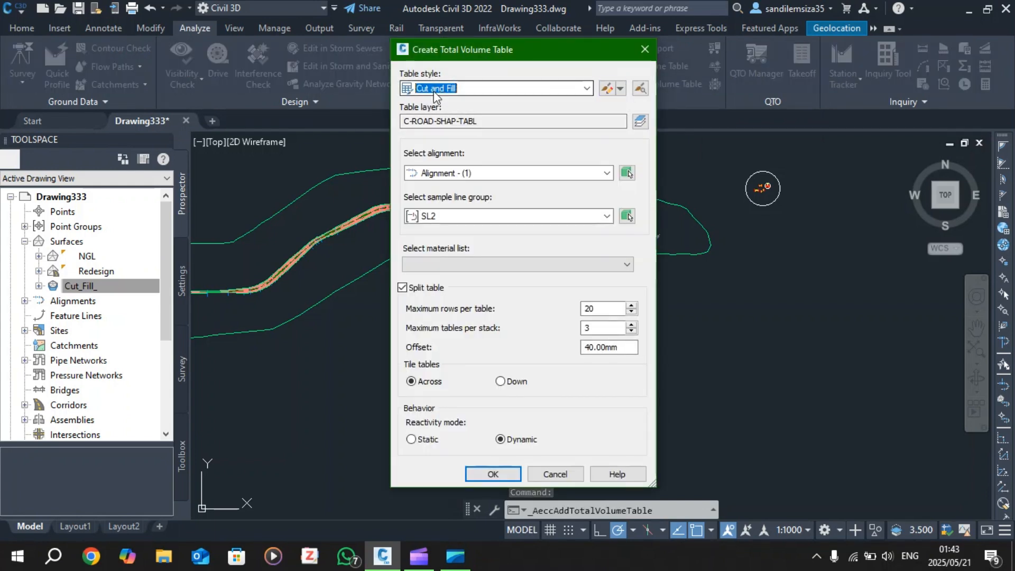
click(498, 173)
click(484, 202)
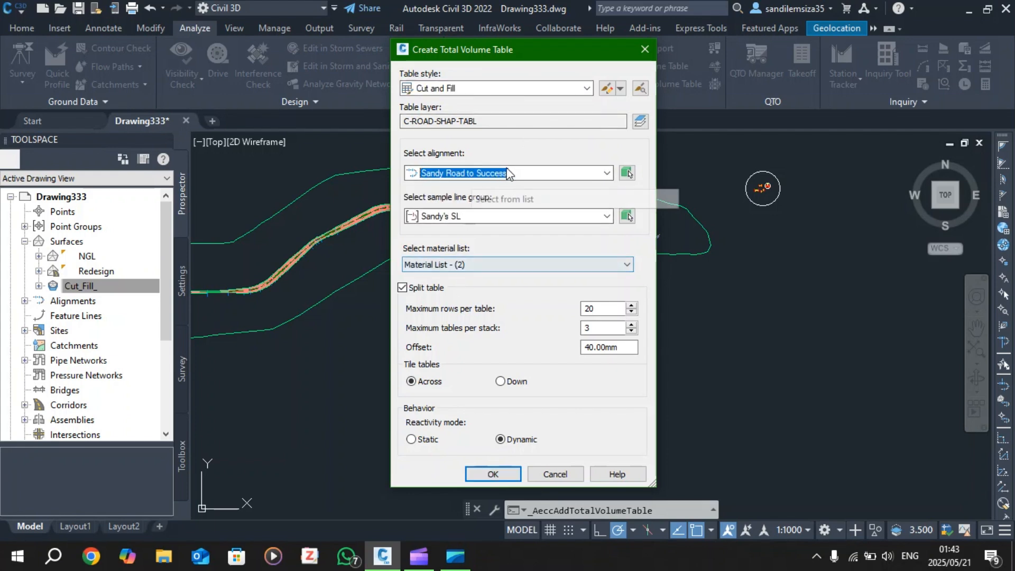
click(510, 264)
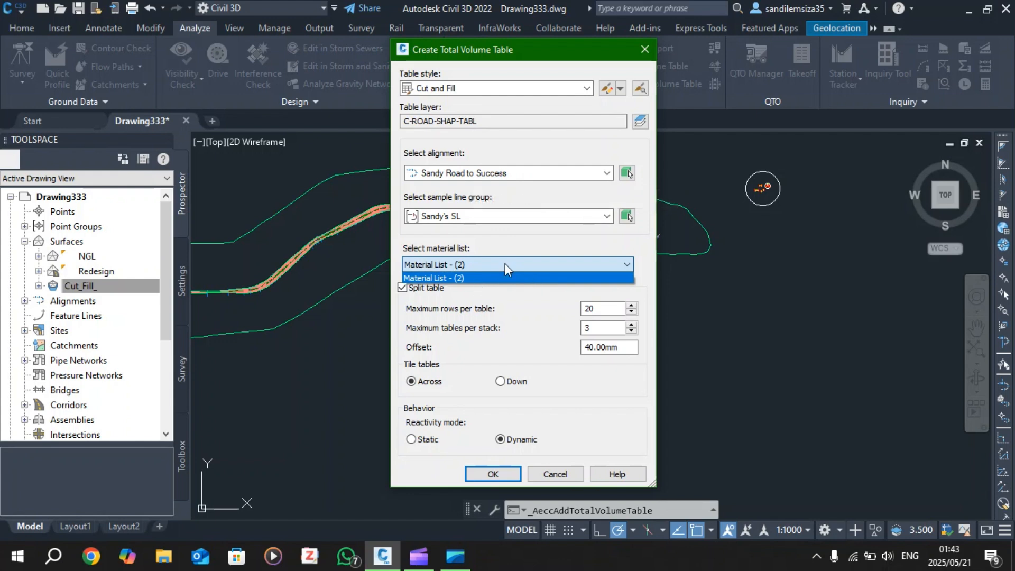
click(502, 263)
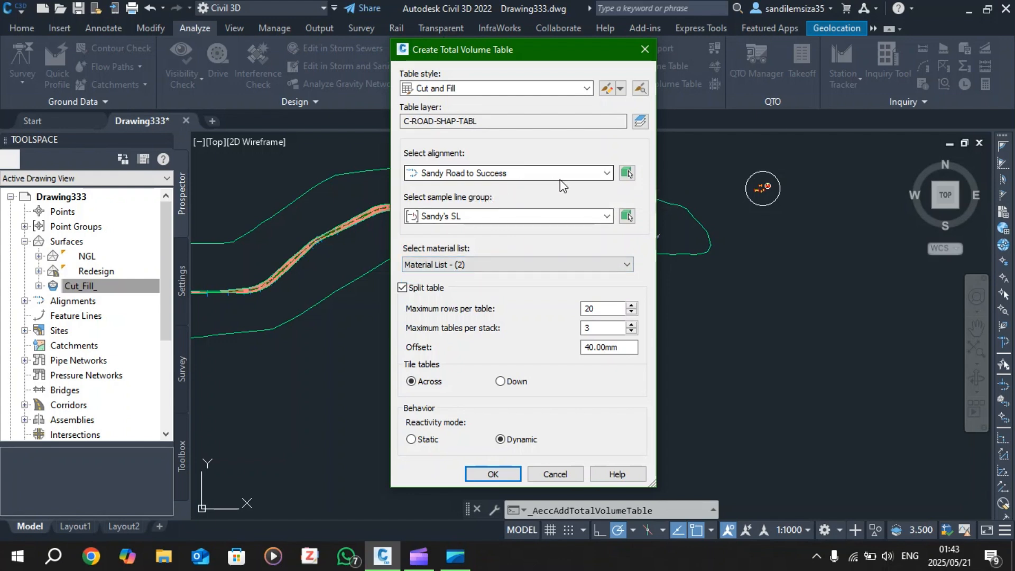
Check the material lists for Alignment - (1) in the volume table setup and return to the Sandy Road to Success alignment.
click(475, 174)
click(460, 187)
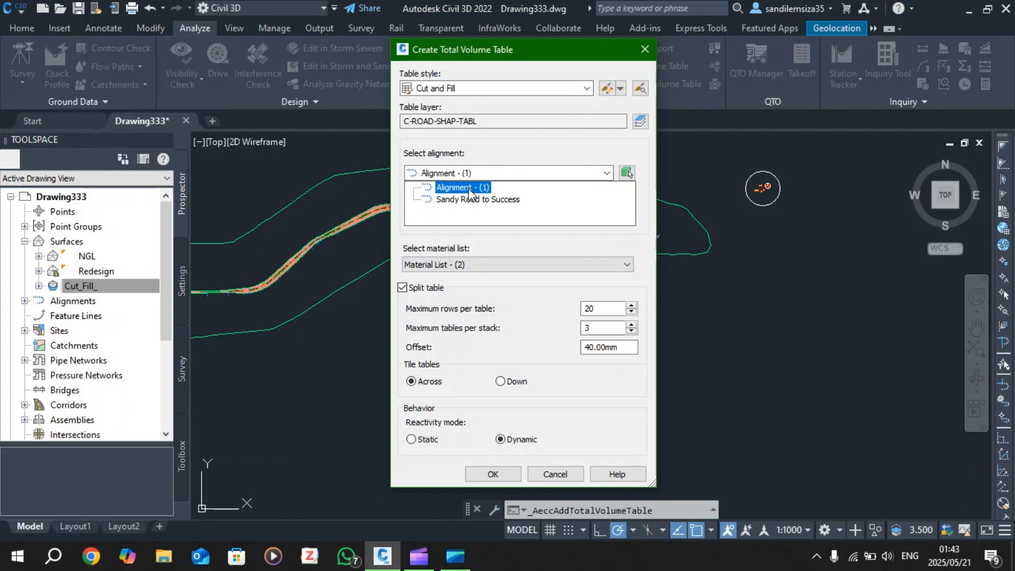
click(485, 265)
click(455, 269)
click(564, 271)
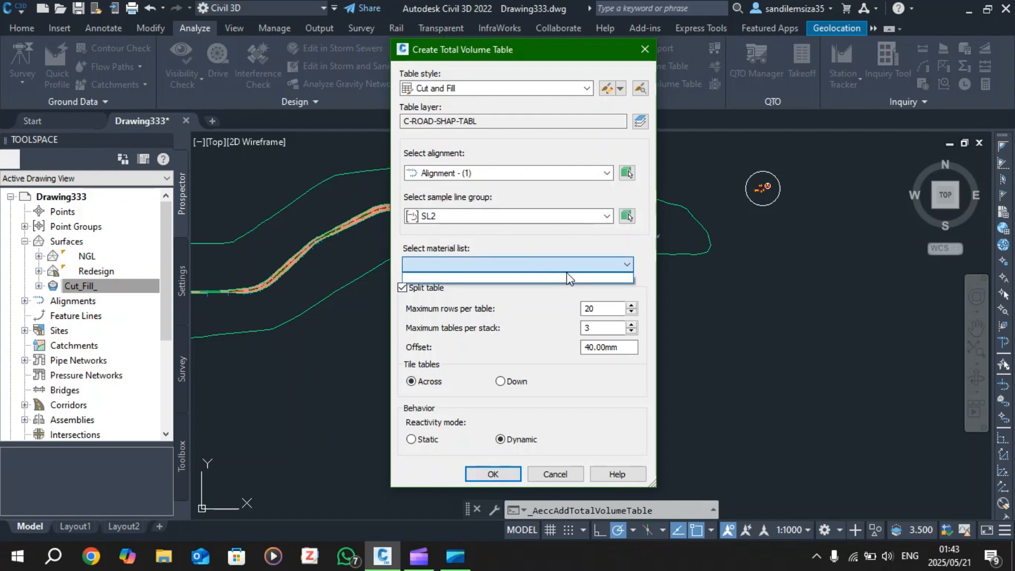
click(528, 174)
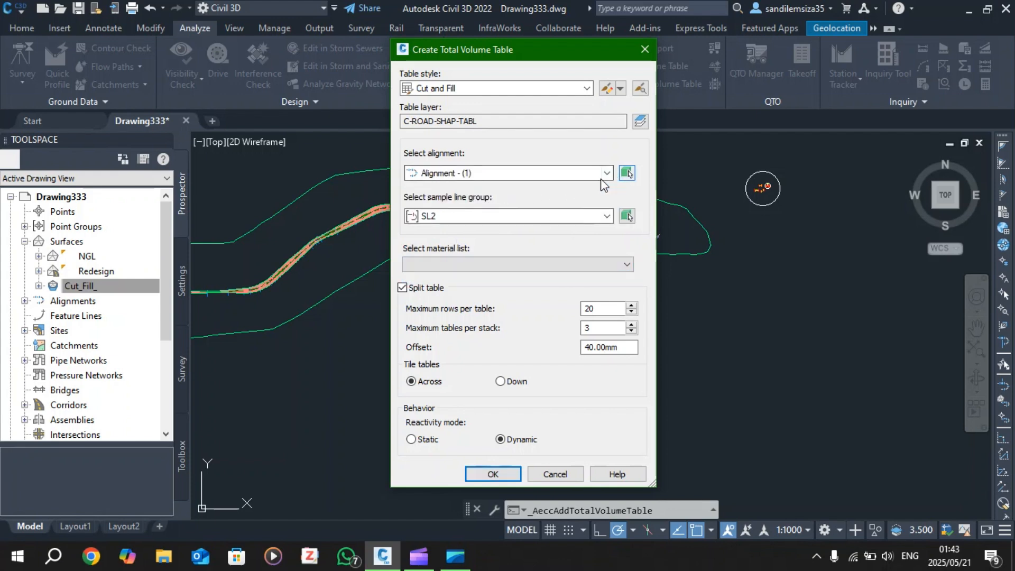
click(602, 175)
click(478, 198)
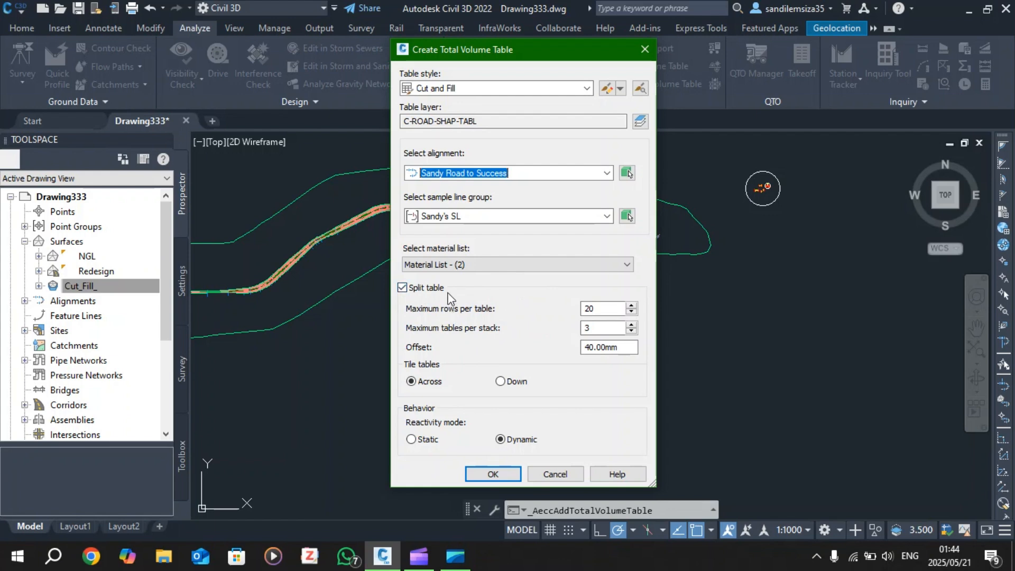
Create the total volume table unsplit and with static reactivity, placing it in the empty area beyond the surface boundary's eastern end, below the roundabout.
click(402, 287)
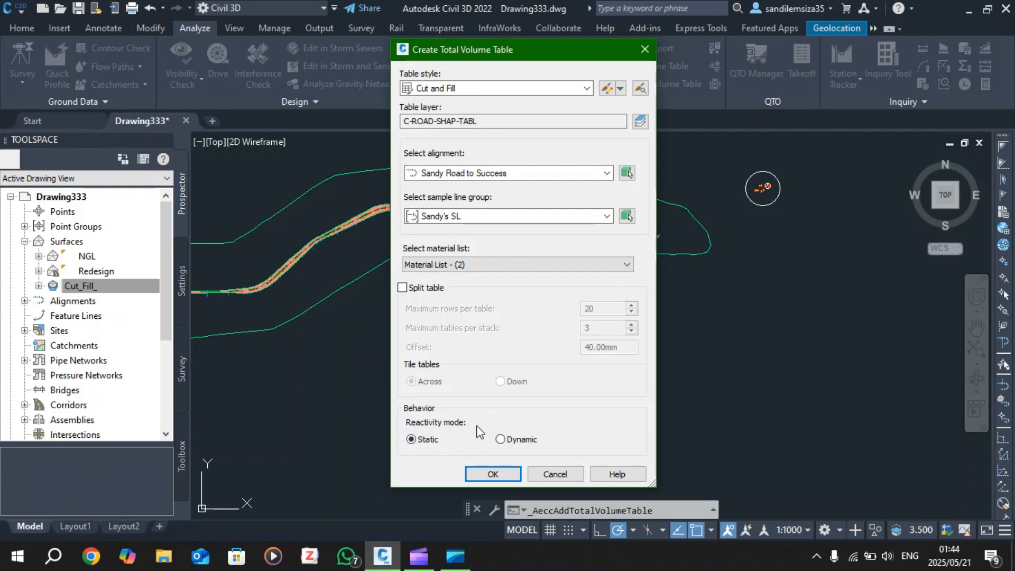
click(492, 475)
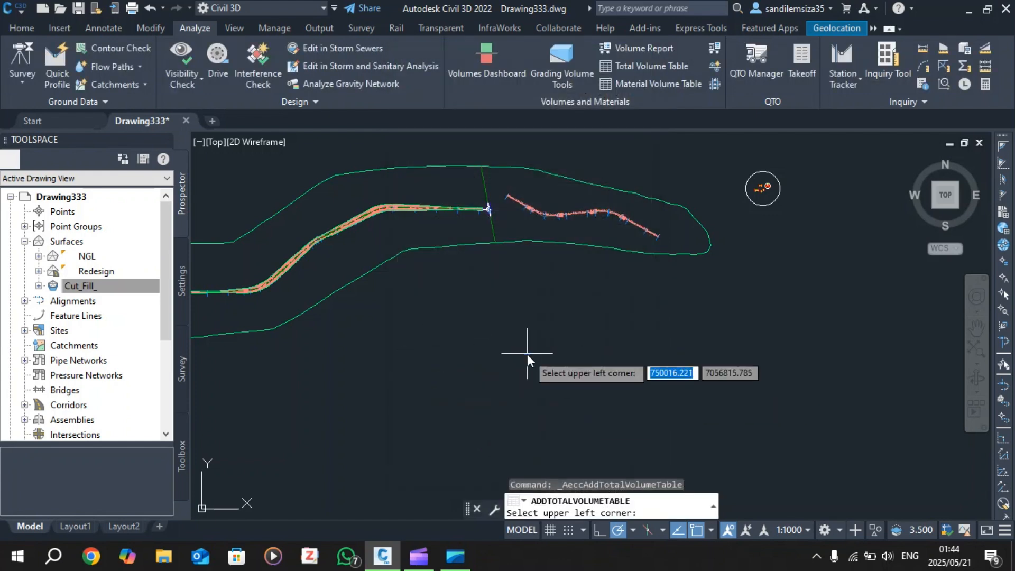
scroll(527, 354, down, 4)
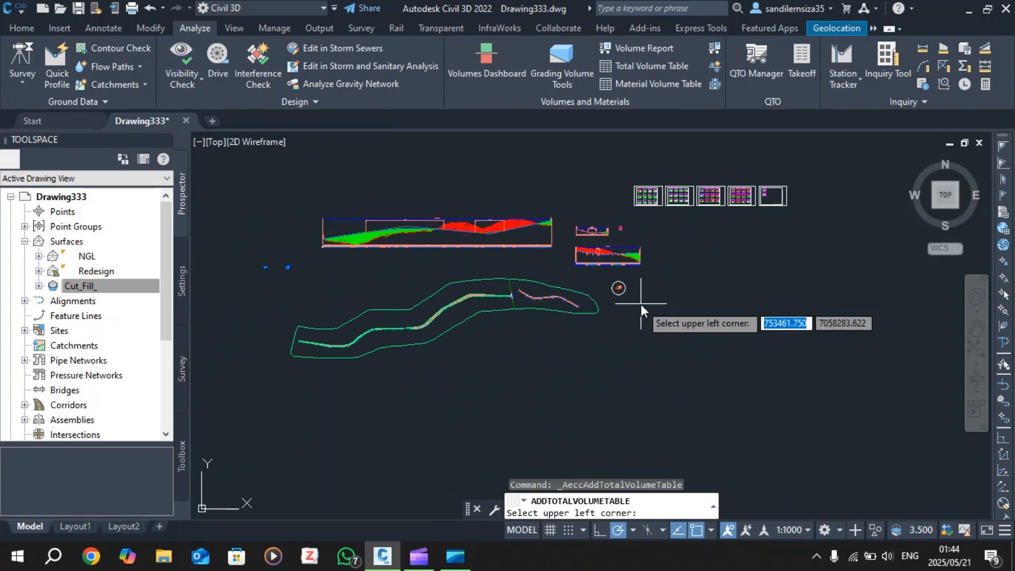
scroll(634, 319, up, 6)
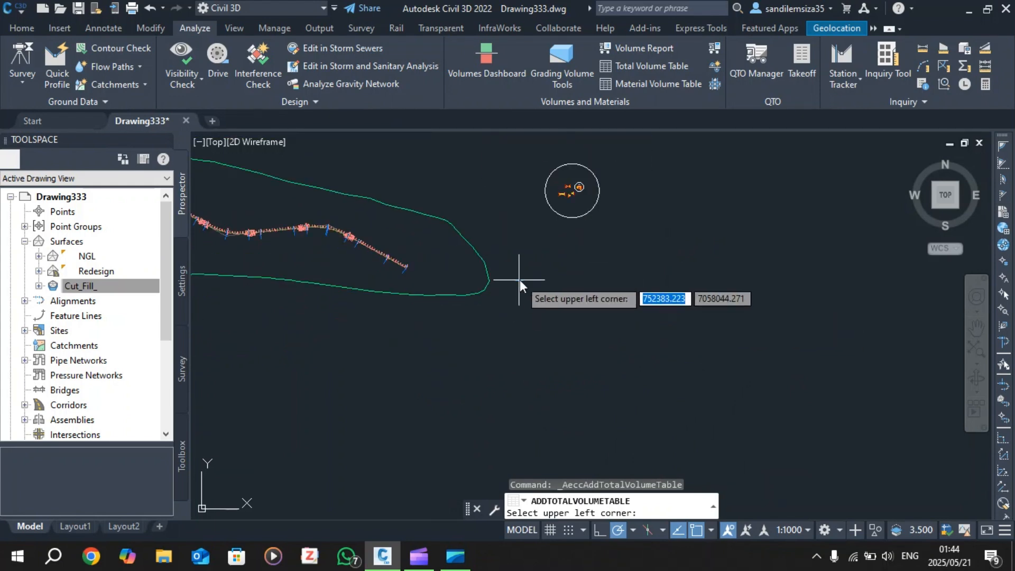
scroll(519, 280, up, 2)
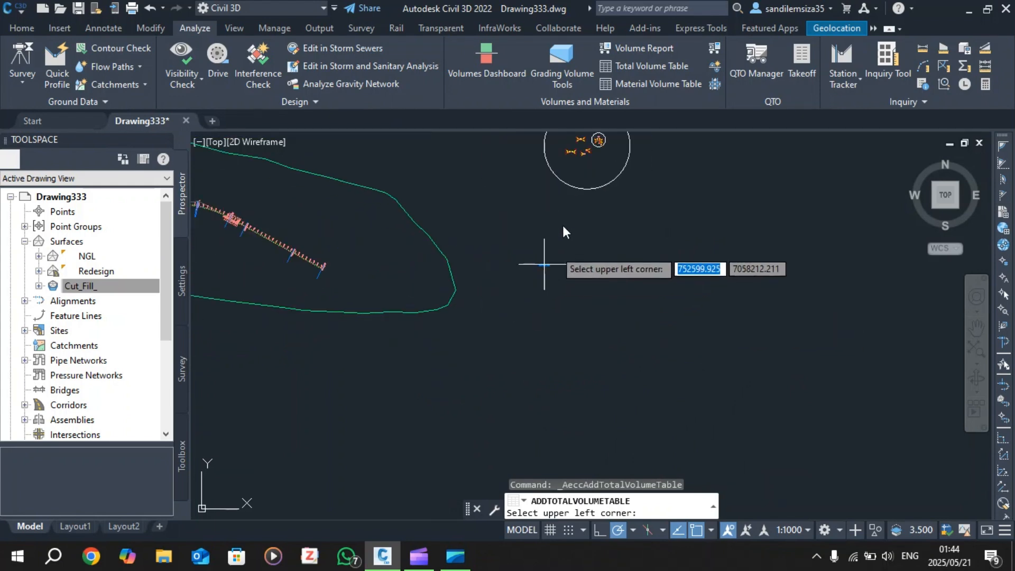
click(522, 220)
Examine the cut and fill areas, volumes and cumulative volumes per station in the Total Volume Table.
scroll(531, 236, up, 5)
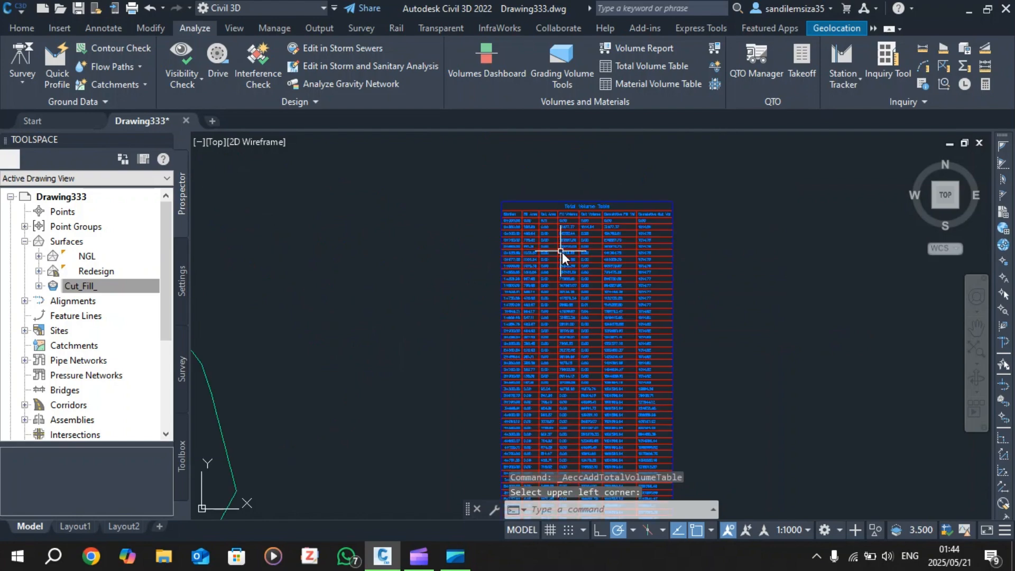
scroll(596, 253, up, 4)
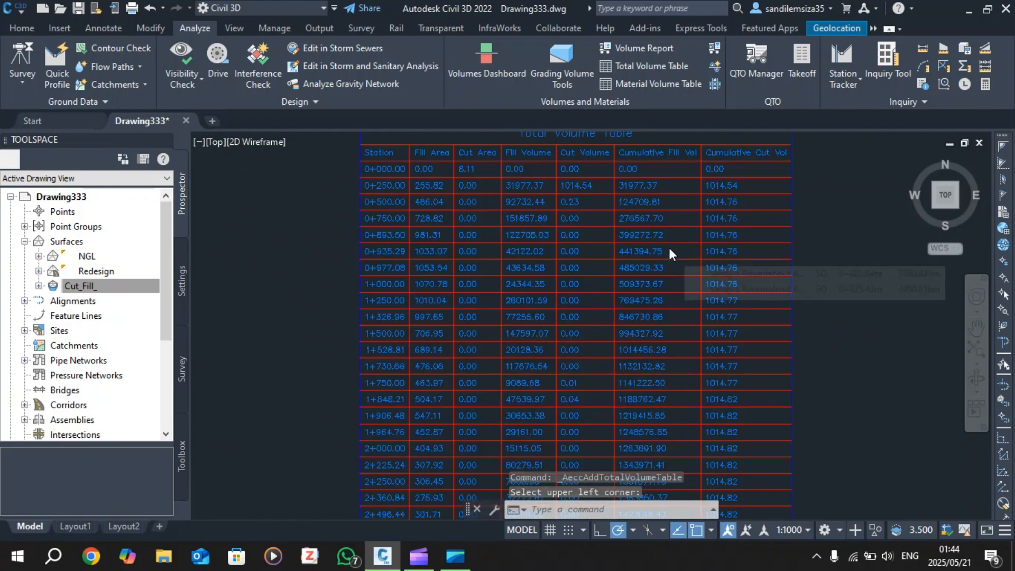
scroll(668, 248, down, 2)
scroll(664, 169, up, 4)
scroll(665, 169, down, 1)
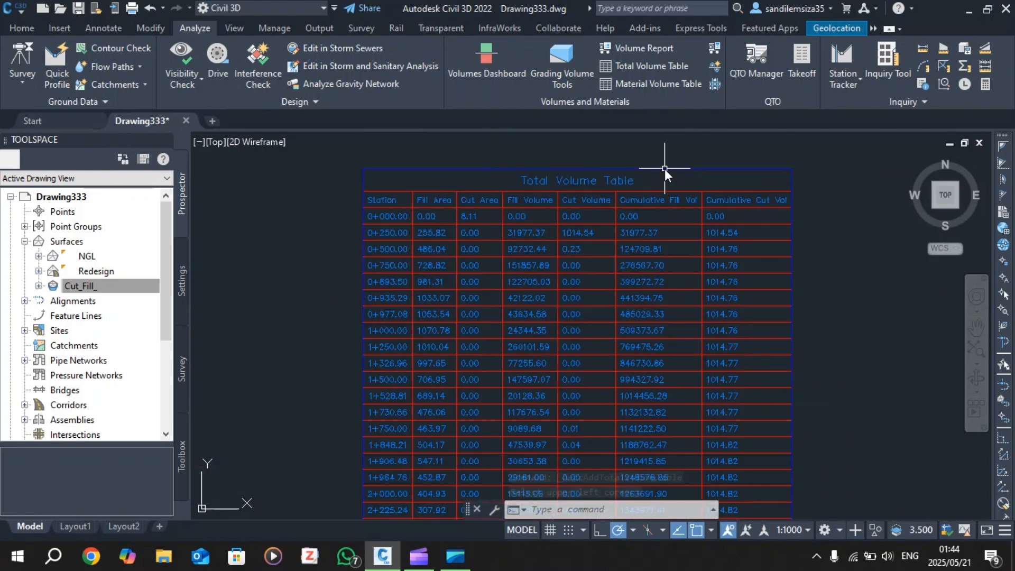
scroll(651, 212, down, 1)
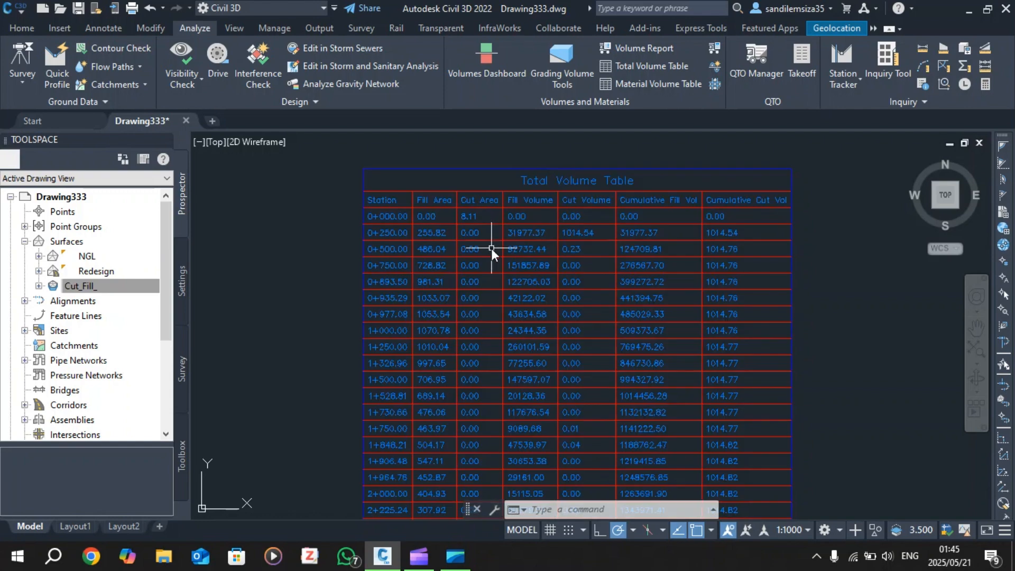
scroll(492, 249, down, 2)
scroll(573, 341, up, 3)
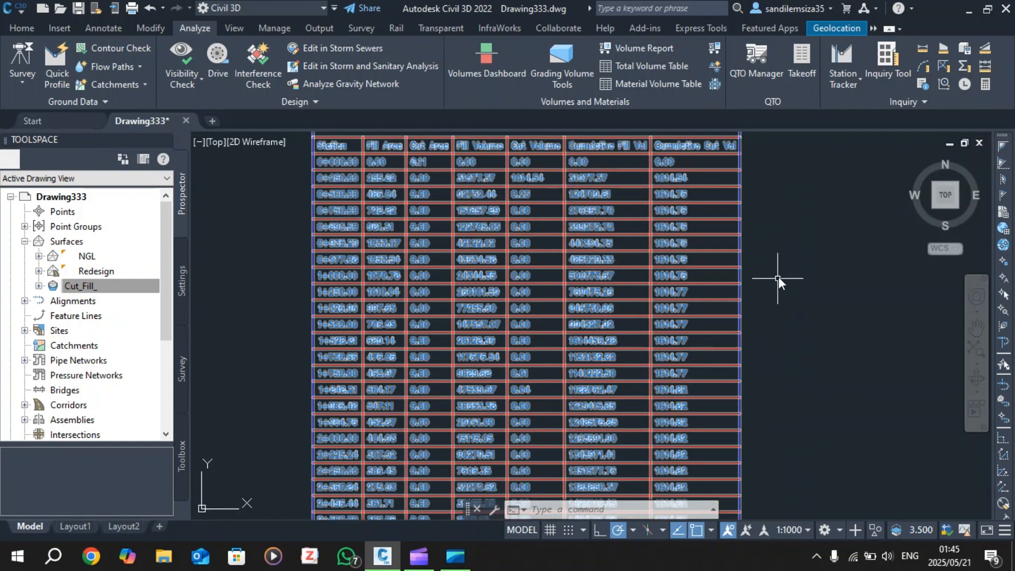
click(788, 262)
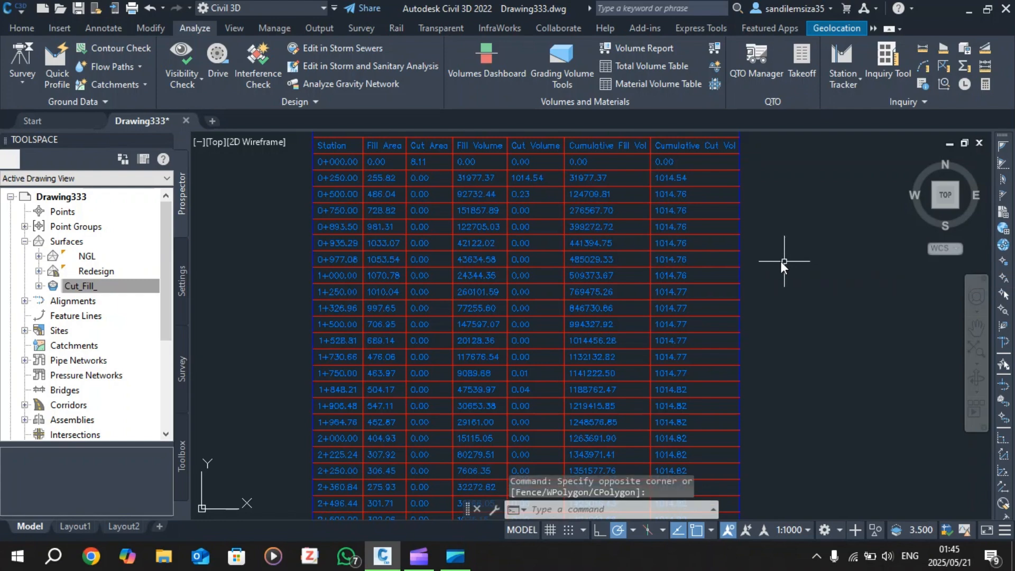
scroll(596, 217, down, 4)
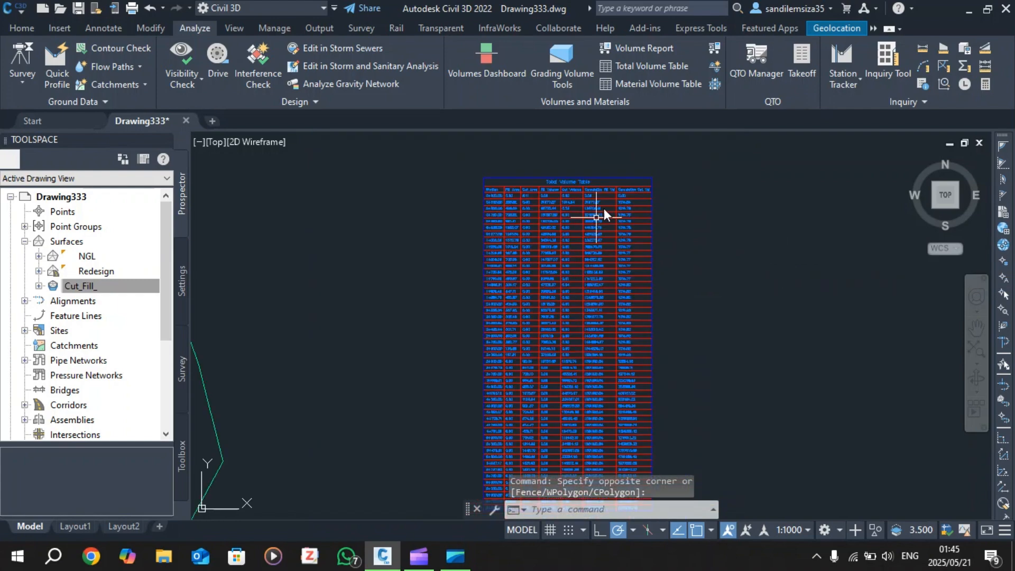
Review the Total Volume Table from its header through the middle stations to the final station rows and back.
scroll(614, 217, down, 2)
scroll(602, 350, up, 2)
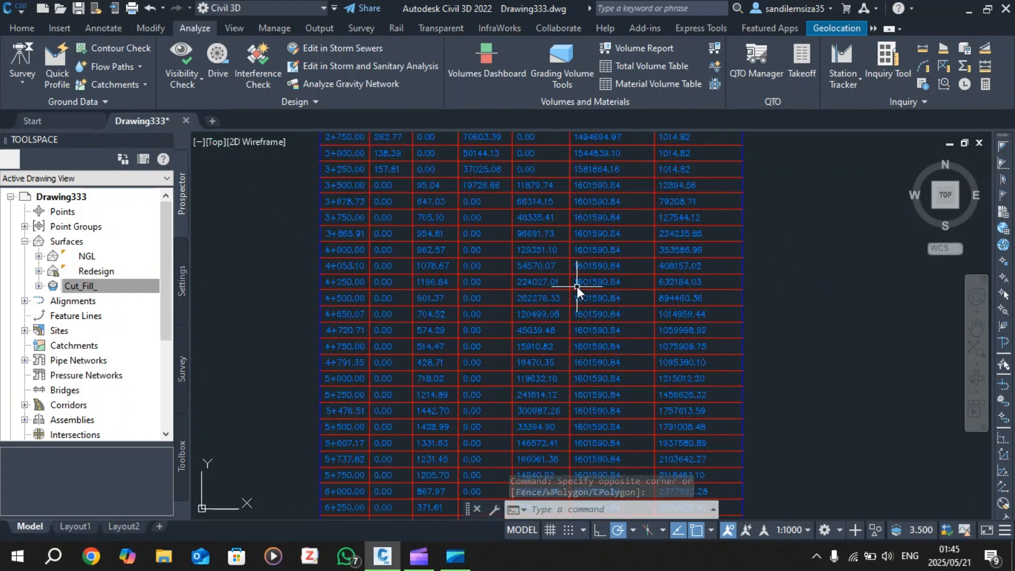
scroll(576, 287, down, 3)
scroll(576, 329, up, 3)
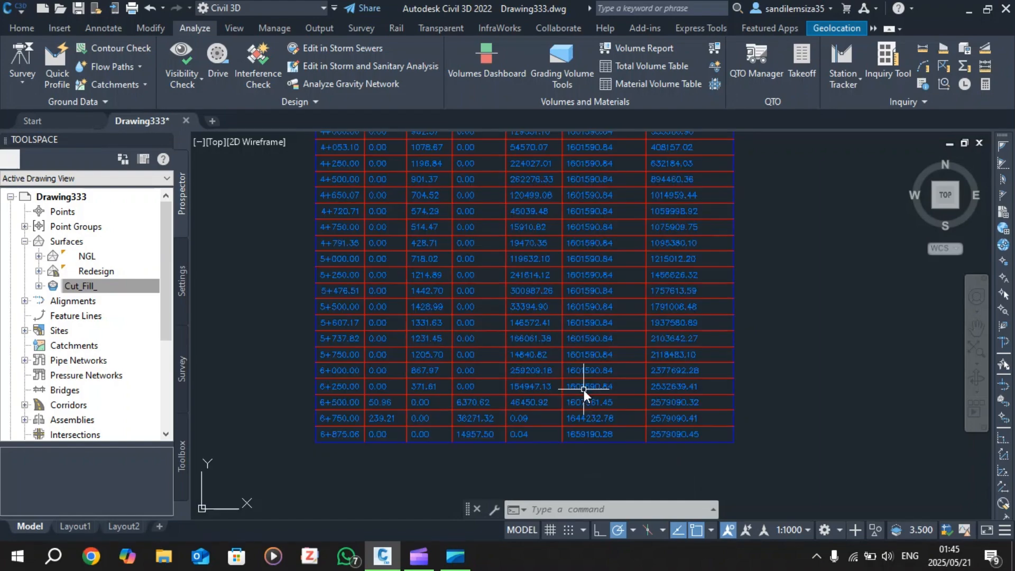
scroll(584, 389, down, 3)
scroll(601, 433, up, 2)
scroll(588, 417, down, 2)
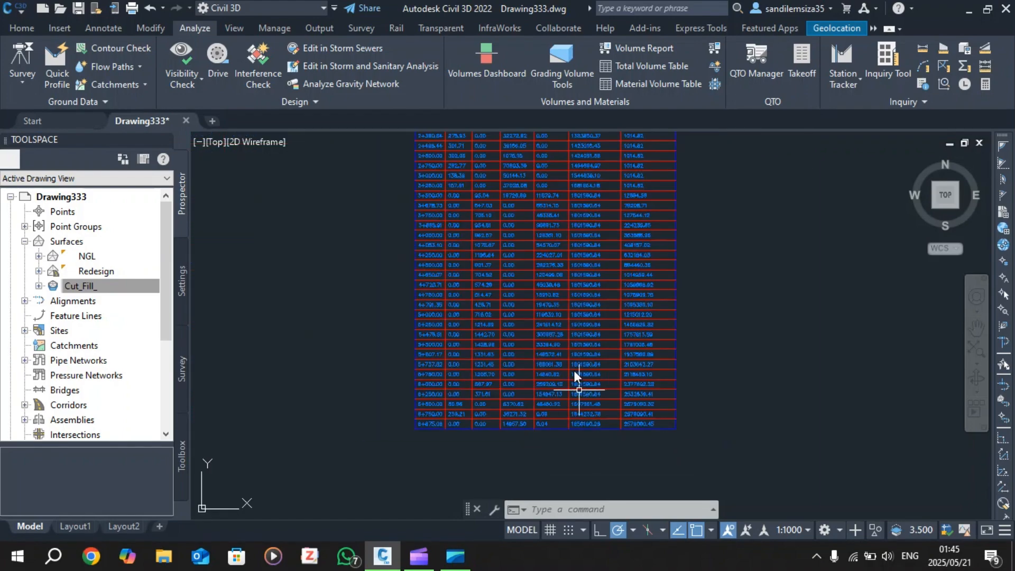
scroll(545, 230, down, 8)
scroll(538, 149, up, 6)
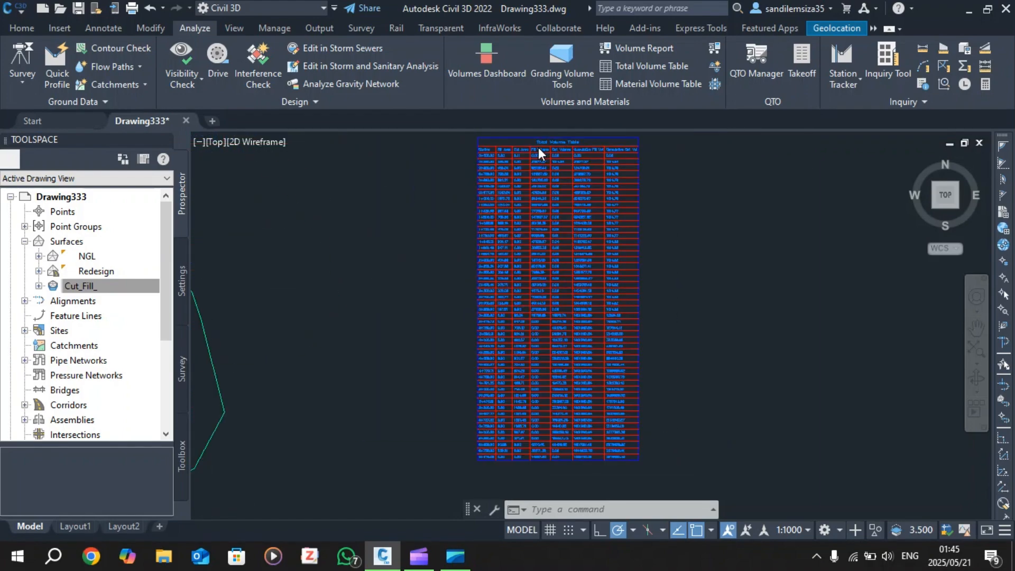
scroll(532, 151, down, 3)
scroll(526, 153, up, 2)
scroll(532, 161, down, 4)
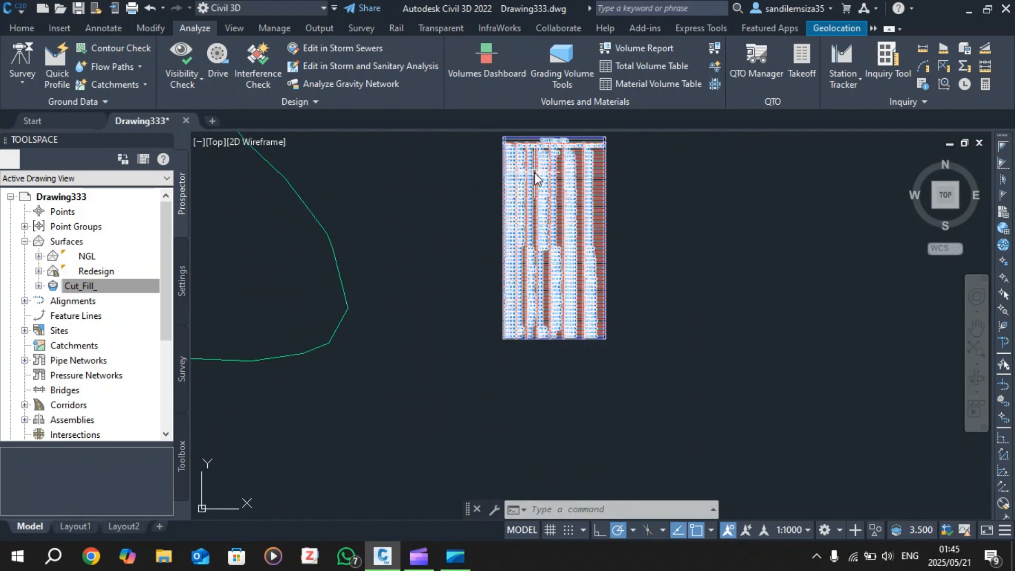
scroll(533, 141, up, 2)
scroll(534, 144, up, 7)
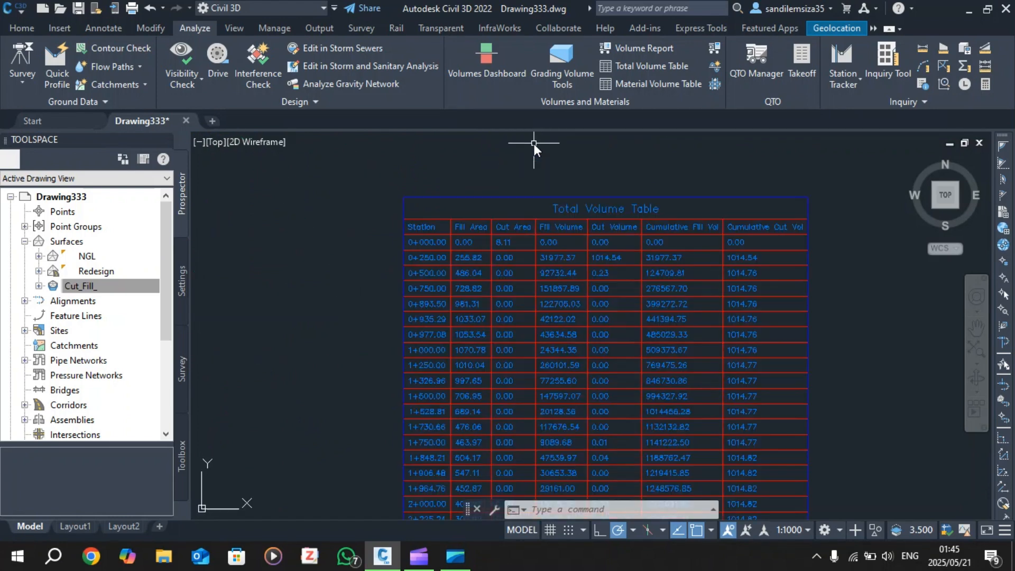
scroll(586, 221, down, 1)
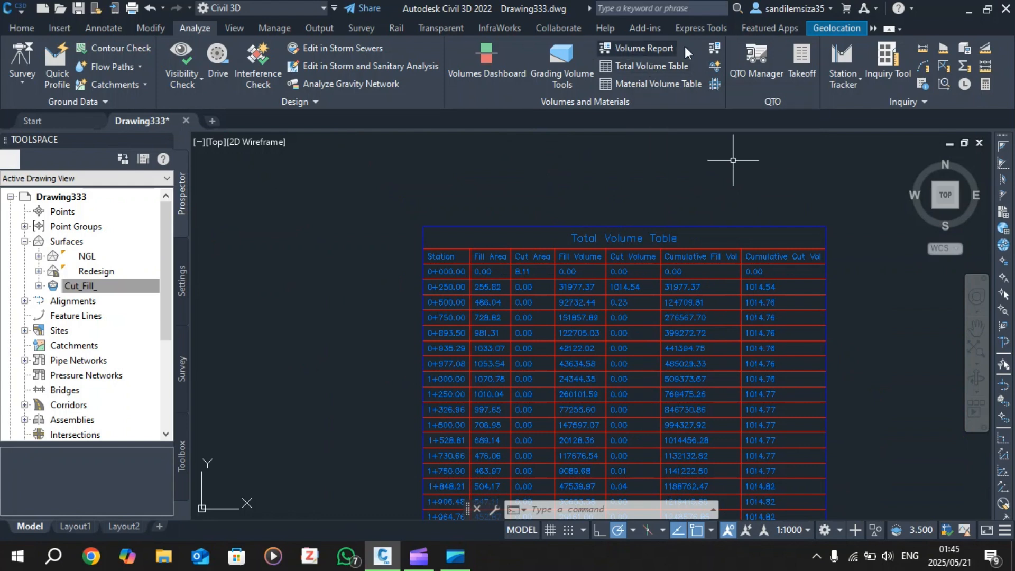
Set up a volume report for the Sandy Road to Success alignment, sample line group Sandy's SL and Material List - (2).
click(623, 50)
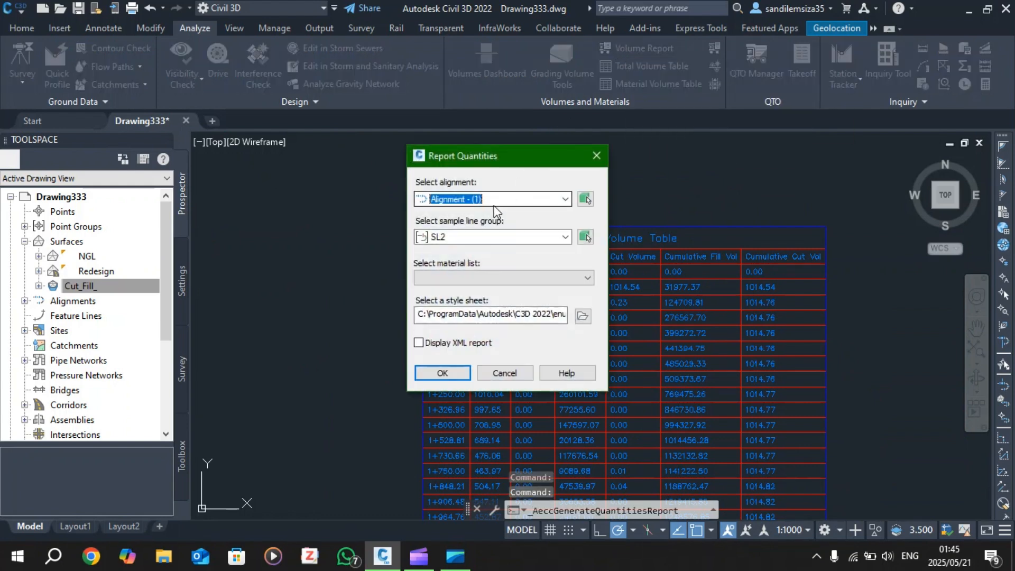
click(487, 199)
click(463, 225)
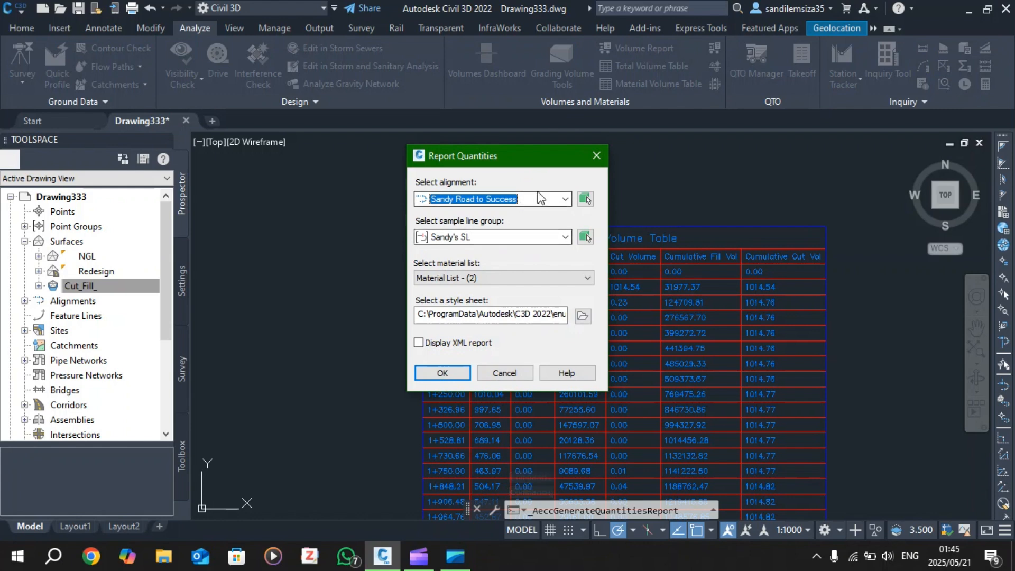
click(497, 279)
click(491, 285)
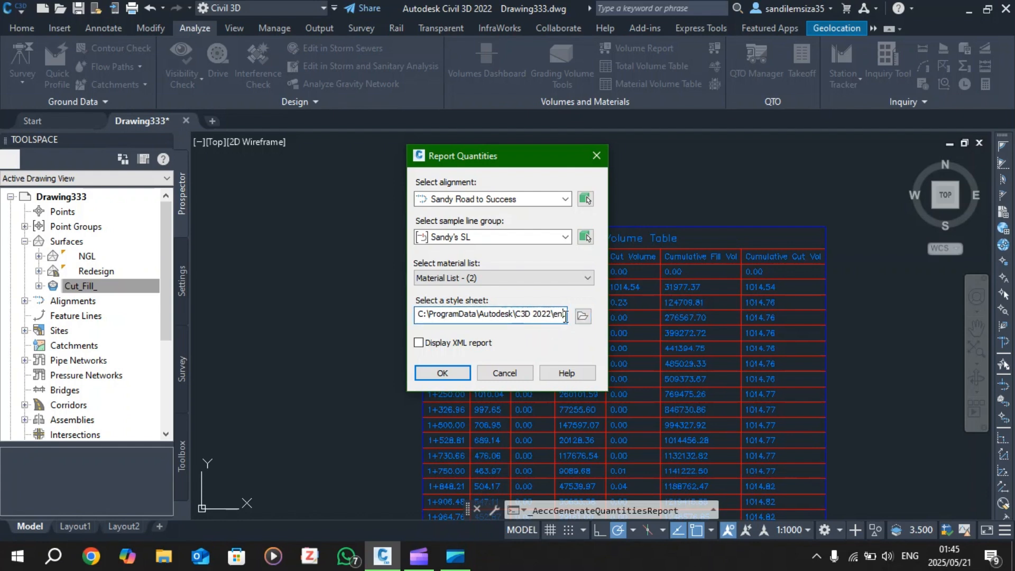
Check the available style sheets, keep the current one, and generate the quantities report with XML report display enabled.
click(584, 316)
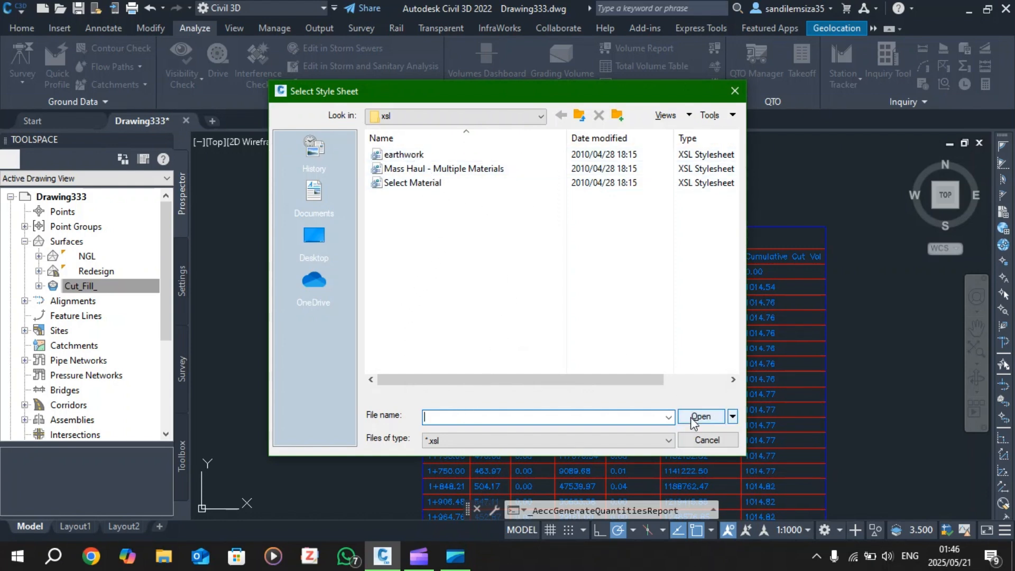
click(698, 441)
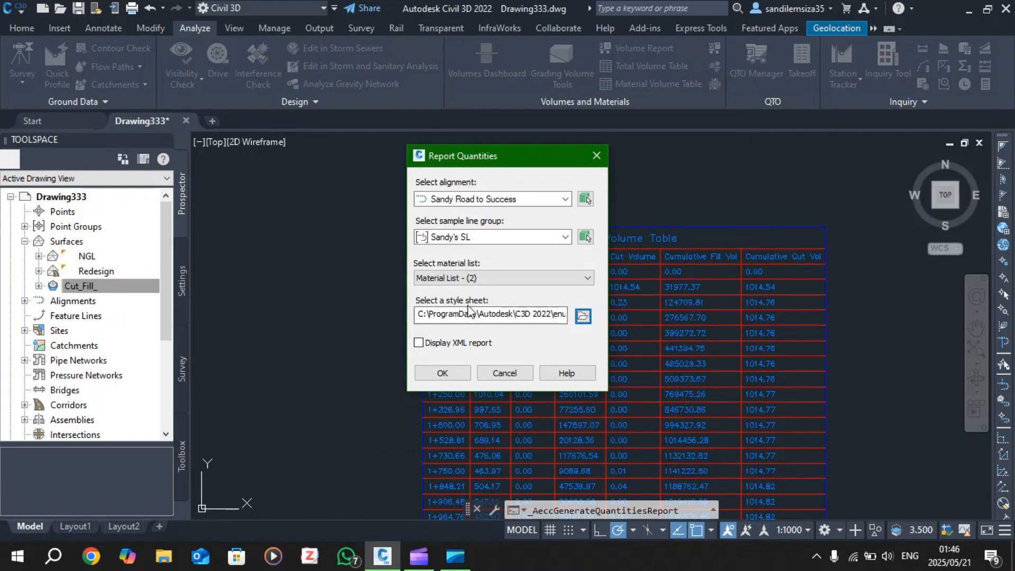
click(418, 344)
click(459, 373)
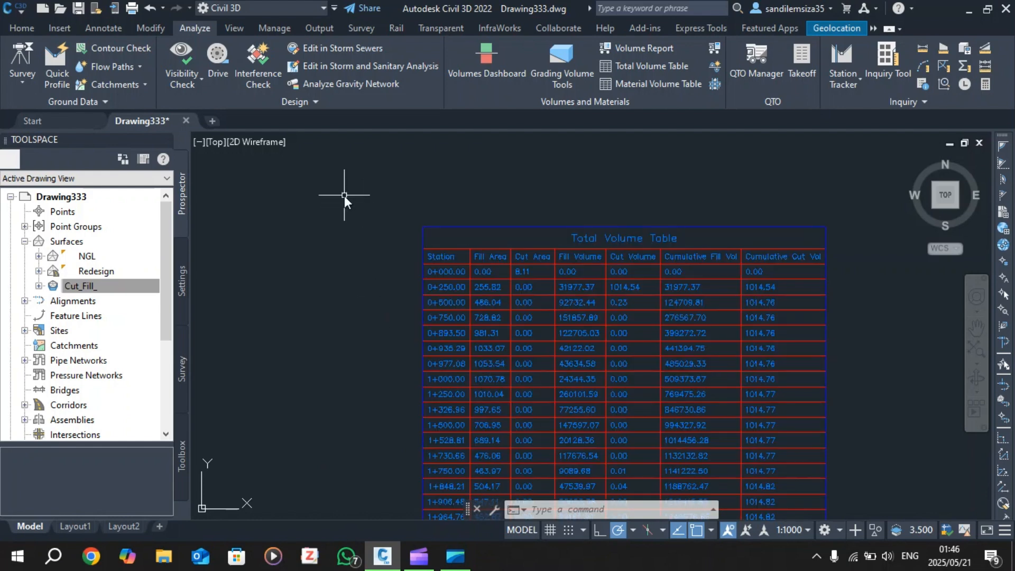
mouse_move(341, 198)
scroll(338, 214, down, 6)
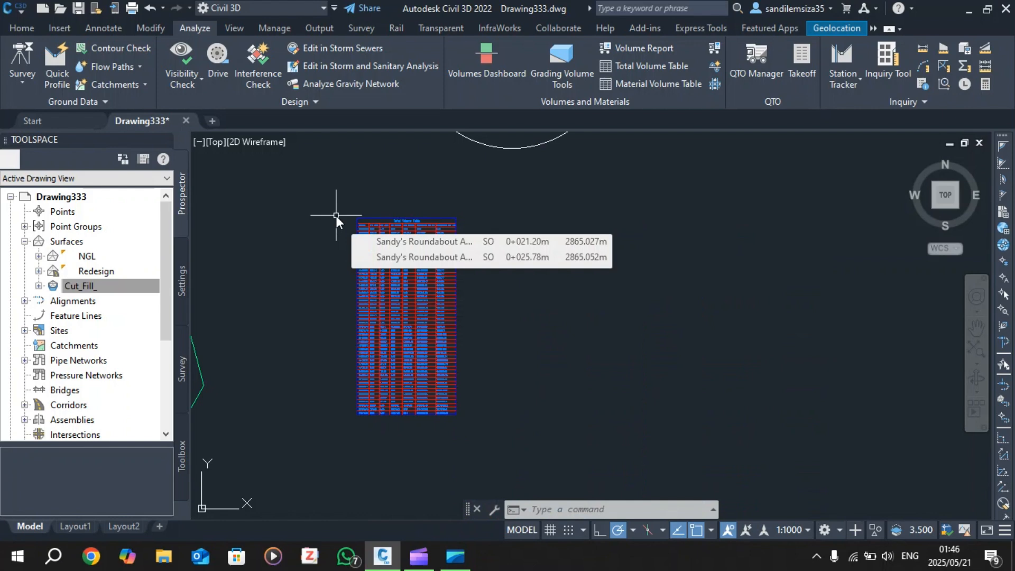
scroll(335, 216, down, 4)
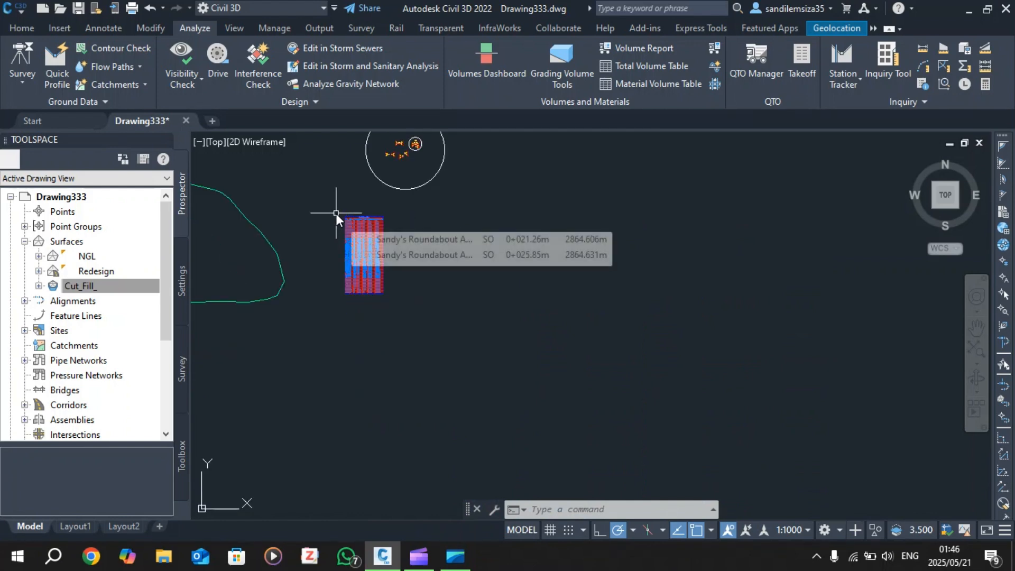
scroll(335, 214, up, 4)
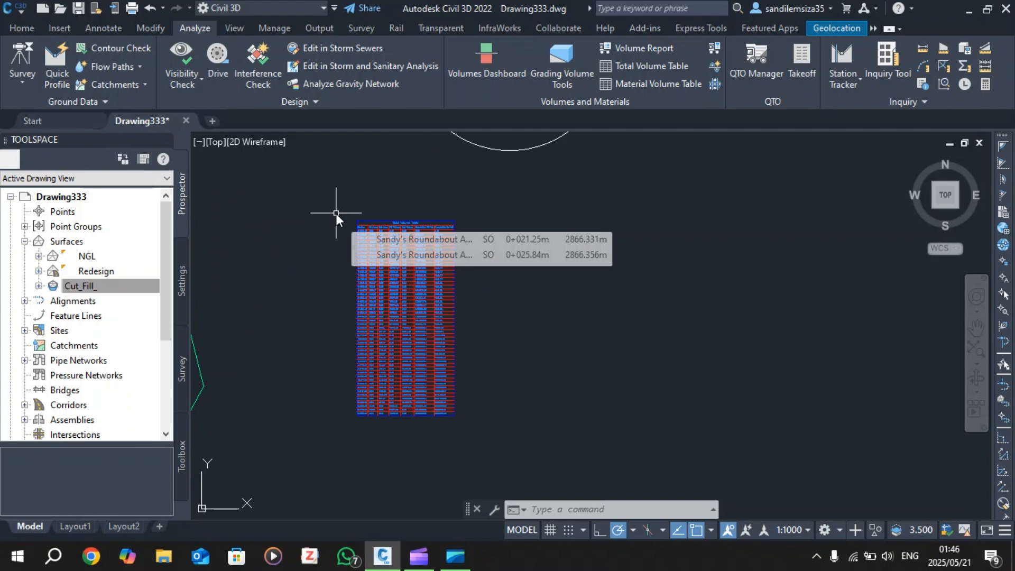
scroll(335, 213, up, 4)
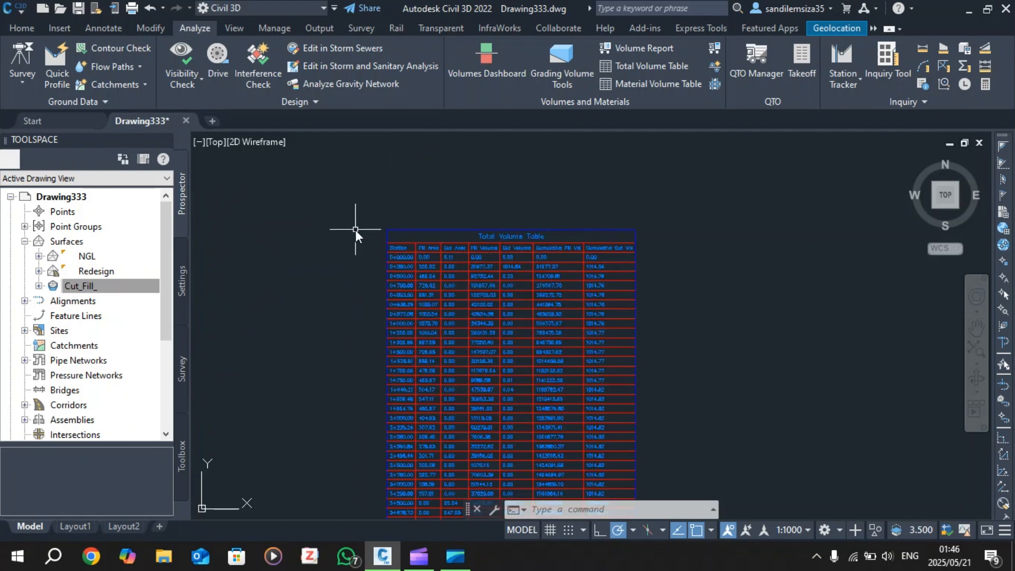
scroll(355, 230, down, 8)
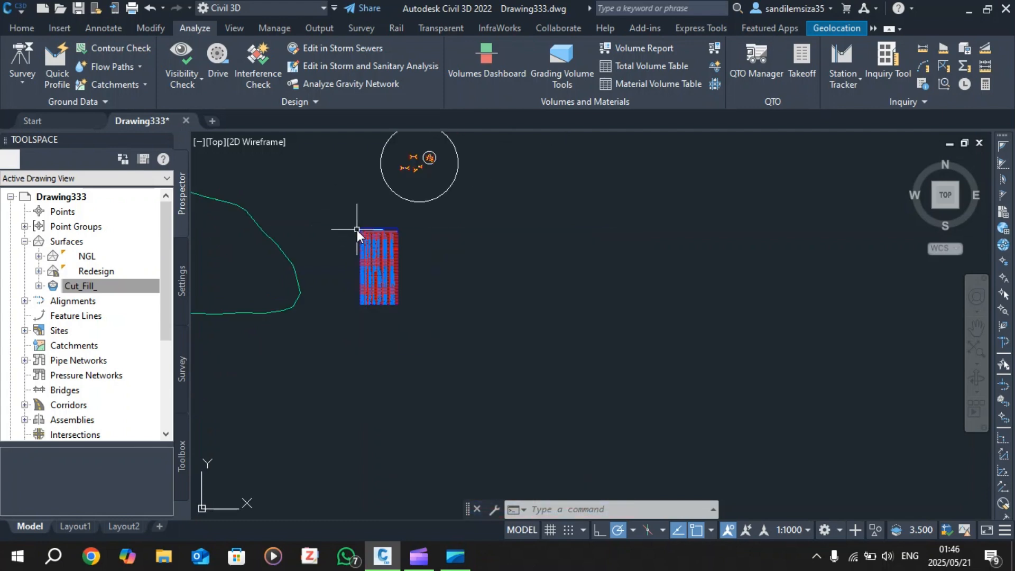
scroll(381, 207, down, 5)
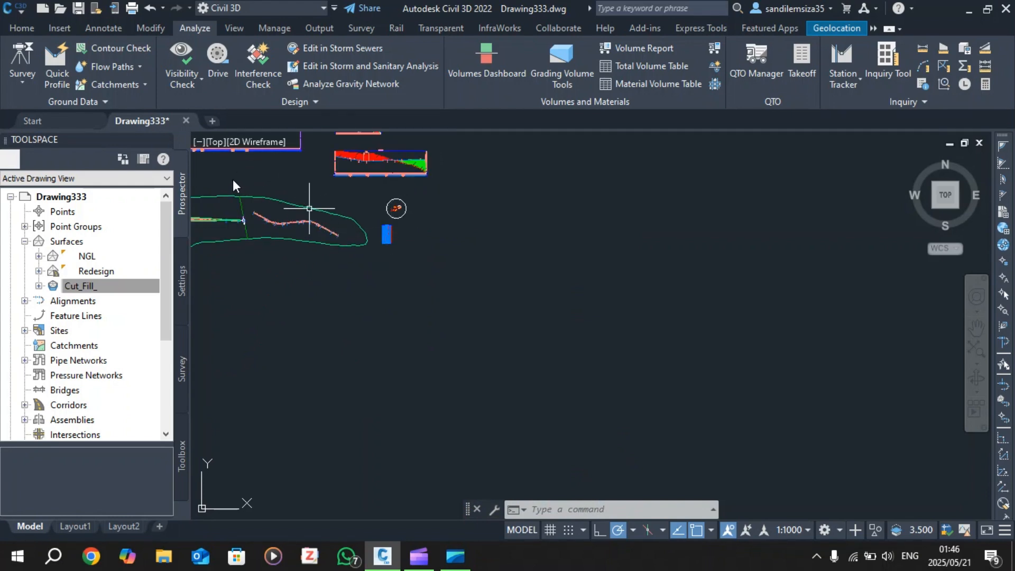
scroll(276, 215, up, 4)
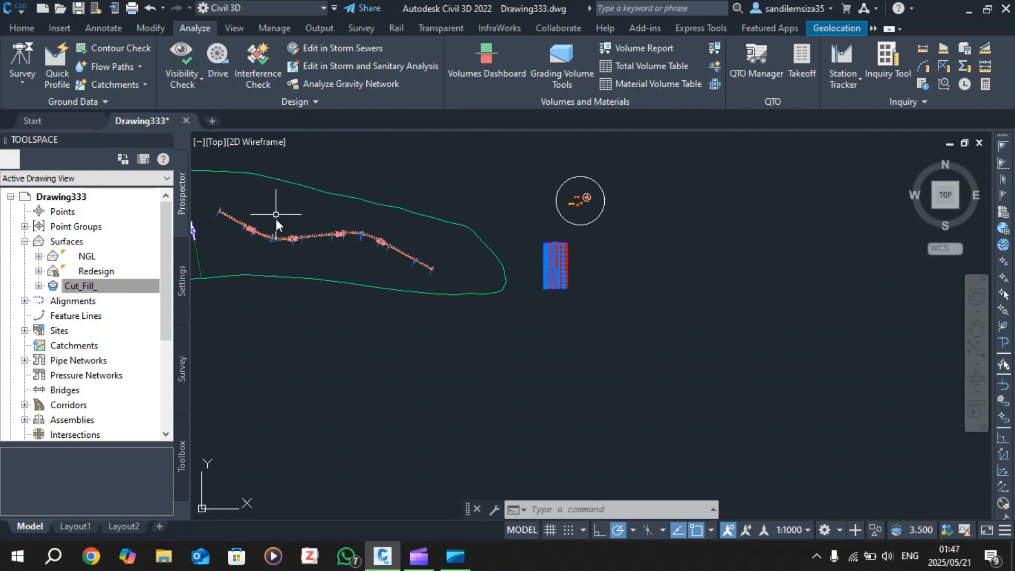
scroll(276, 215, up, 7)
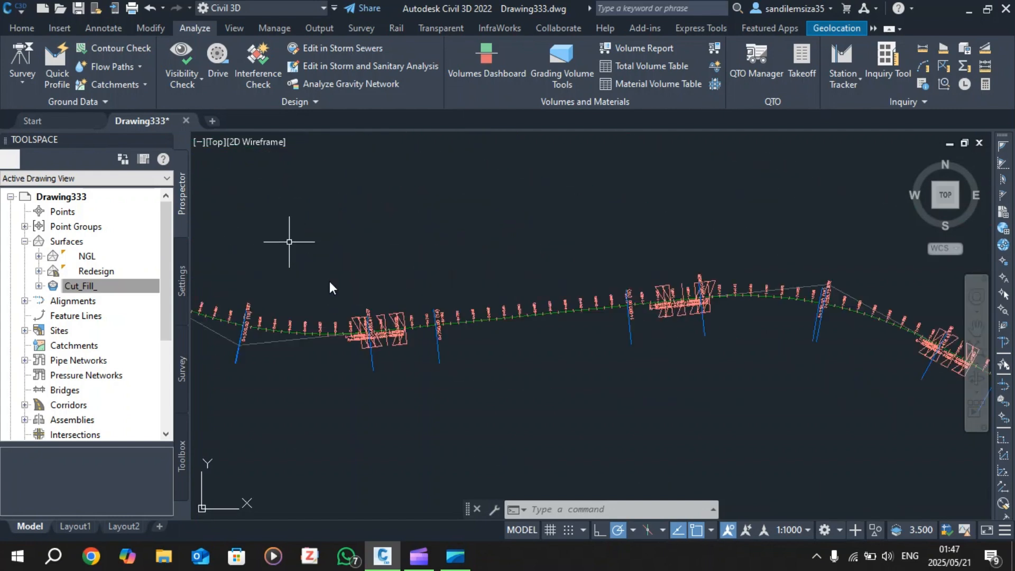
scroll(358, 297, down, 2)
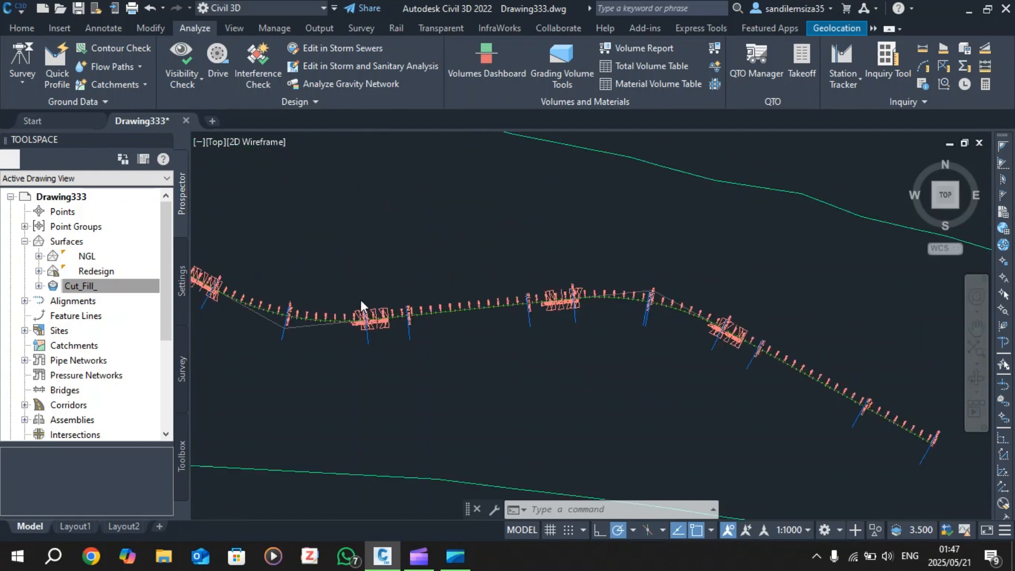
scroll(360, 300, down, 2)
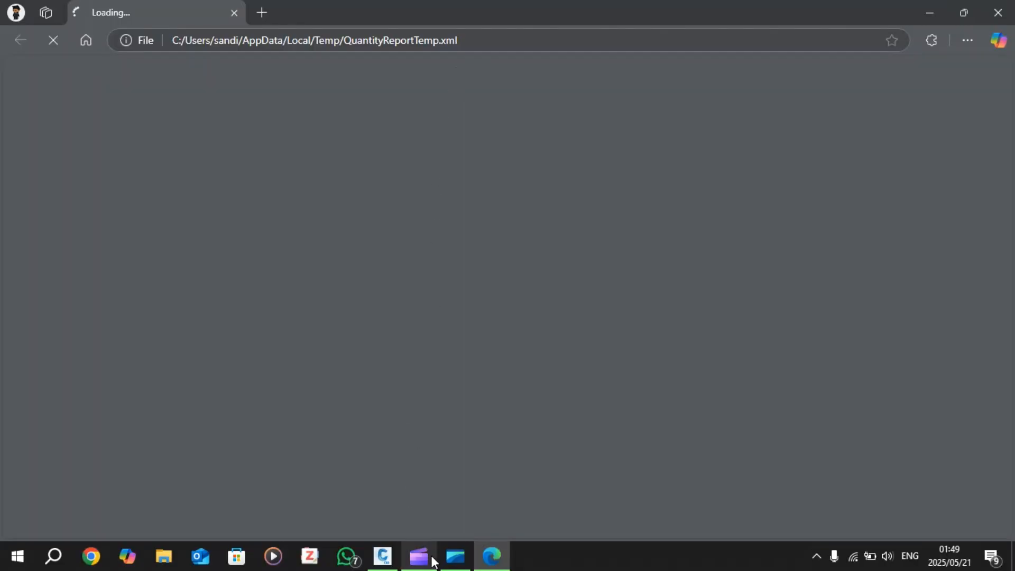
Check the quantity report QuantityReportTemp.xml in Microsoft Edge and switch back to Civil 3D.
mouse_move(431, 552)
click(429, 505)
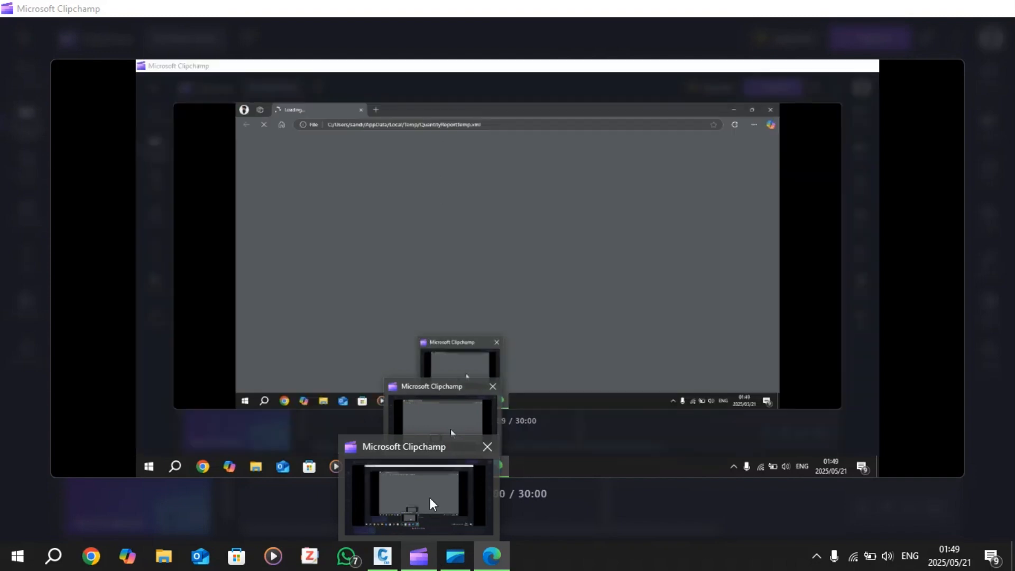
click(430, 498)
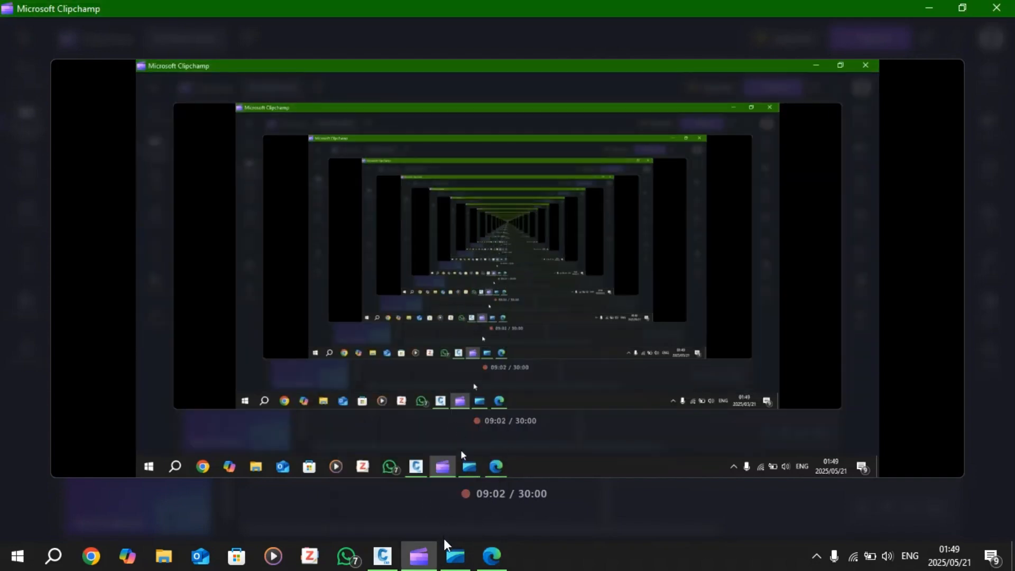
click(495, 564)
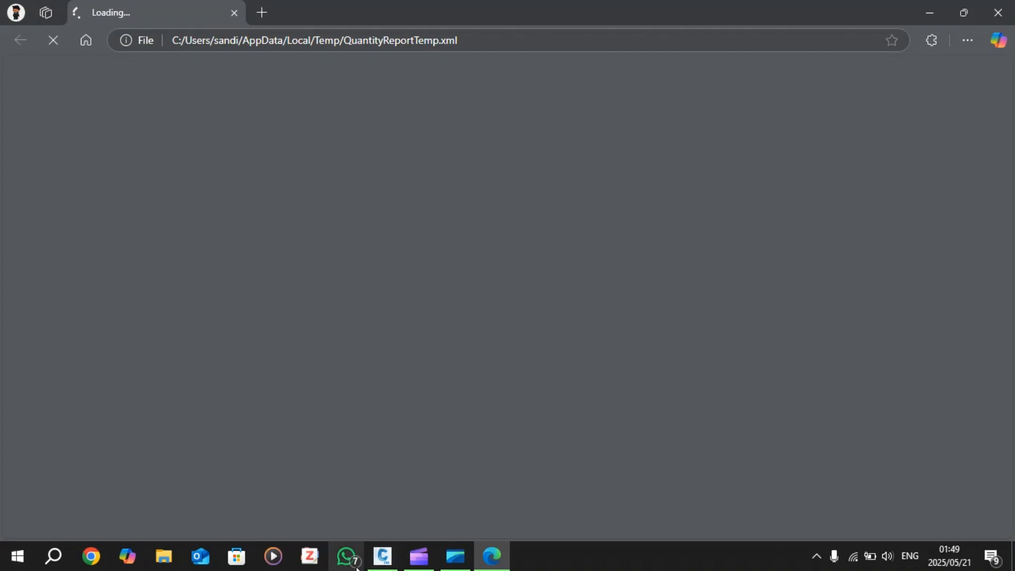
click(384, 557)
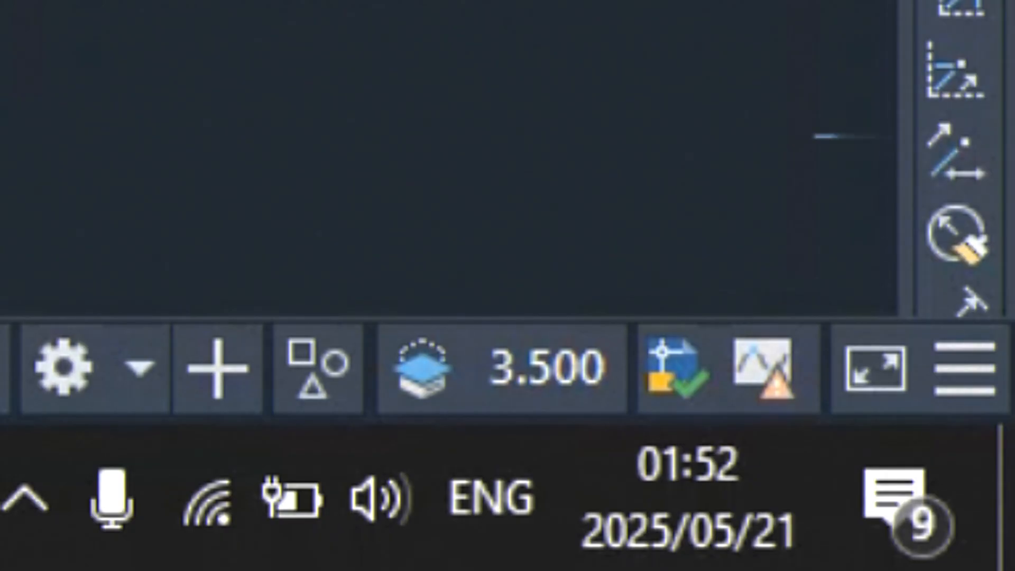
mouse_move(746, 552)
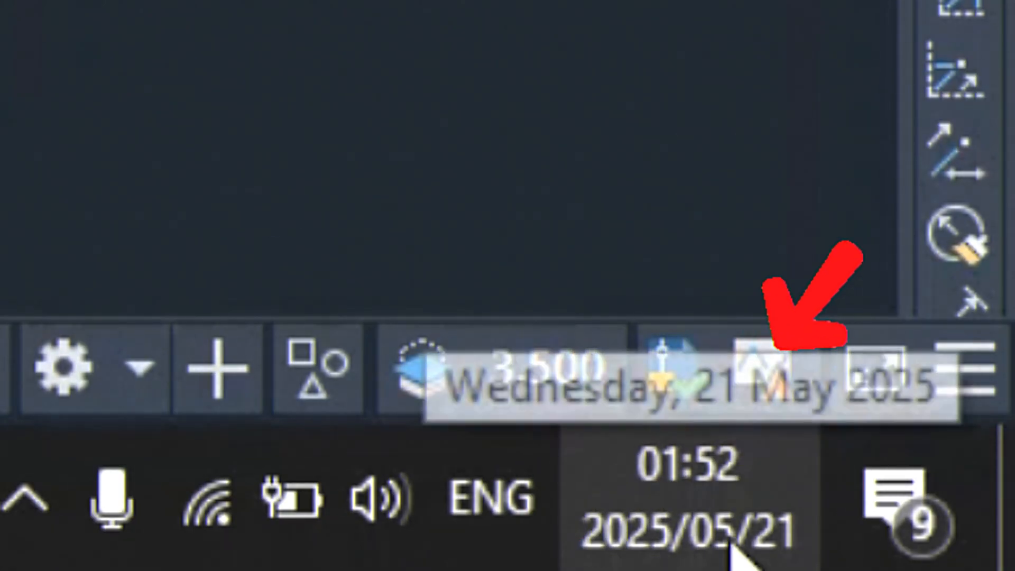